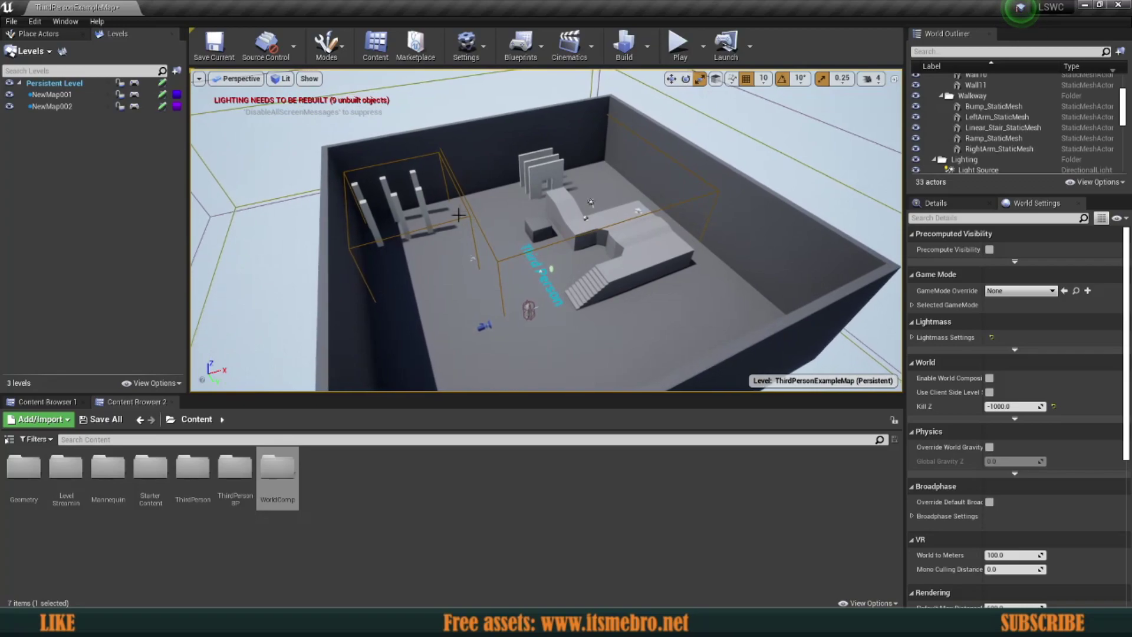
Create a new level asset named MasterLevel in the WorldComp content folder.
{"action": "left_click", "coordinate": [404, 534]}
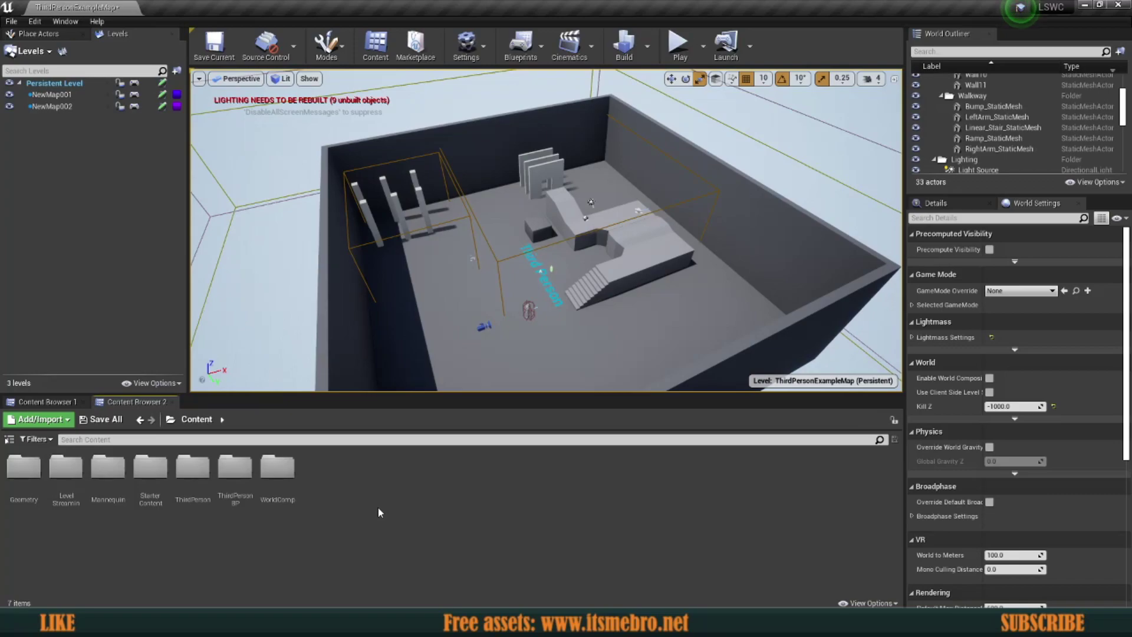
{"action": "double_click", "coordinate": [277, 468]}
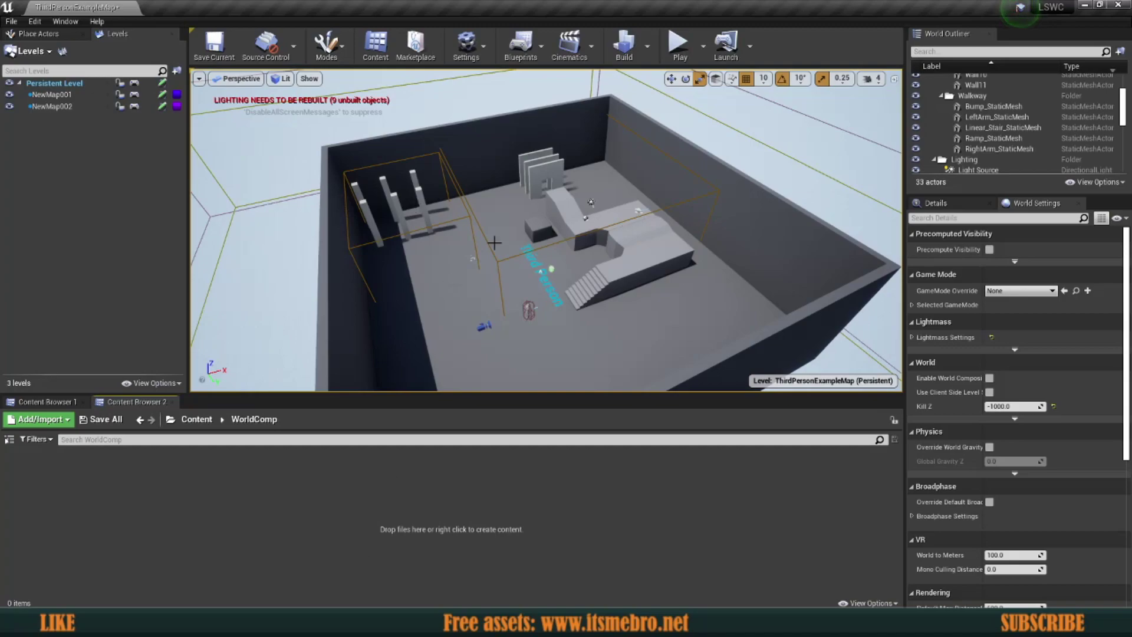
{"action": "mouse_move", "coordinate": [488, 271]}
{"action": "right_mouse_down"}
{"action": "mouse_move", "coordinate": [495, 281]}
{"action": "mouse_move", "coordinate": [486, 260]}
{"action": "right_mouse_up"}
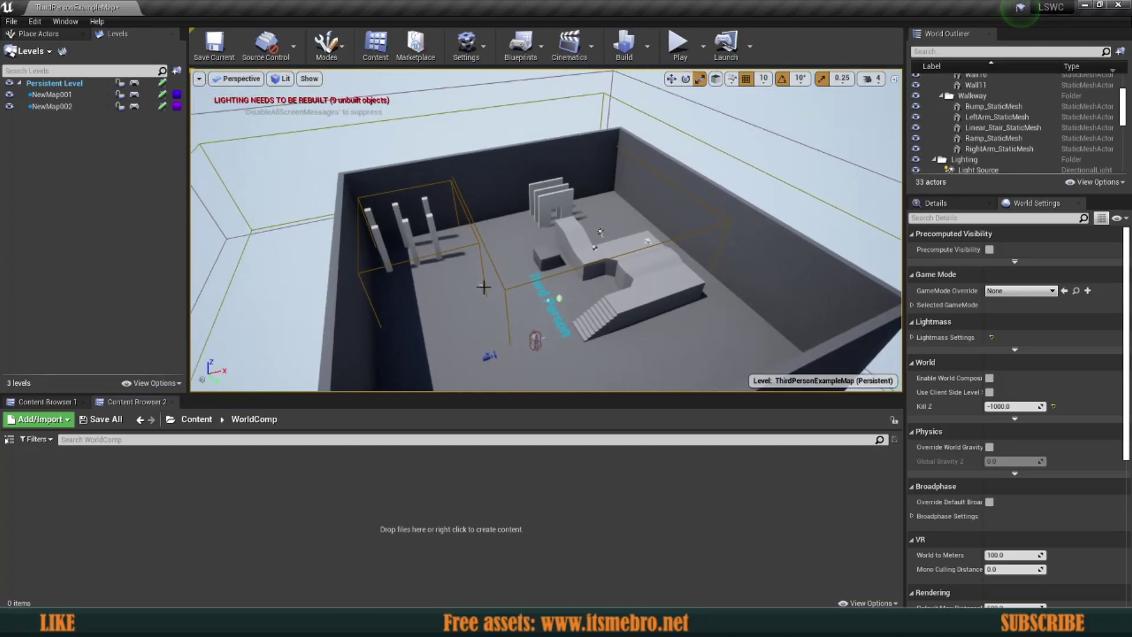
{"action": "right_click", "coordinate": [324, 512]}
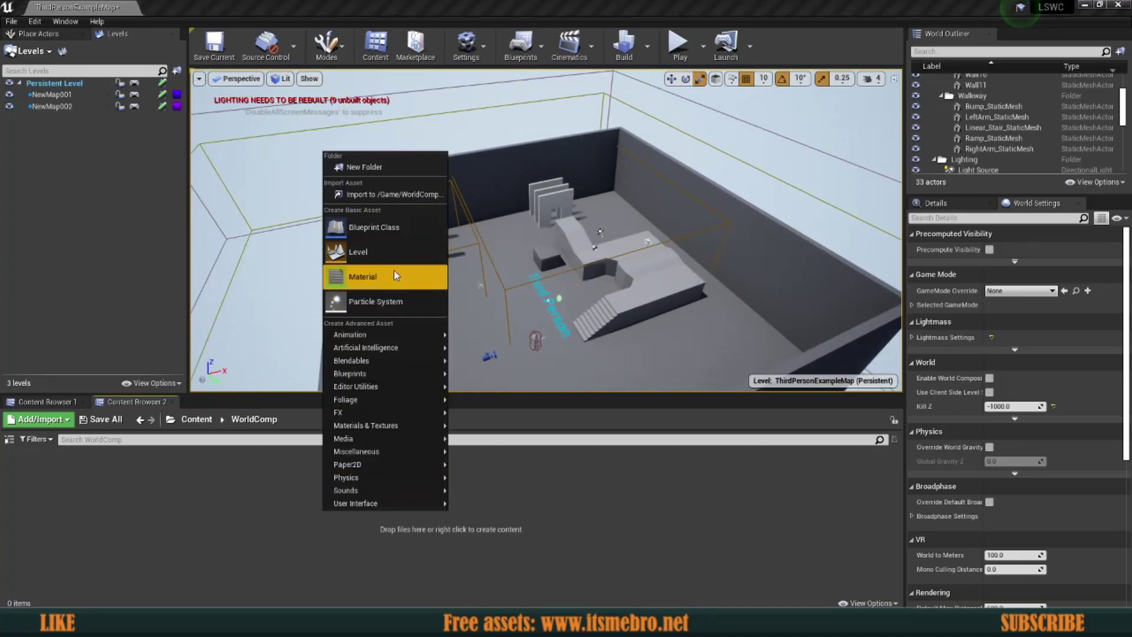
{"action": "left_click", "coordinate": [356, 252]}
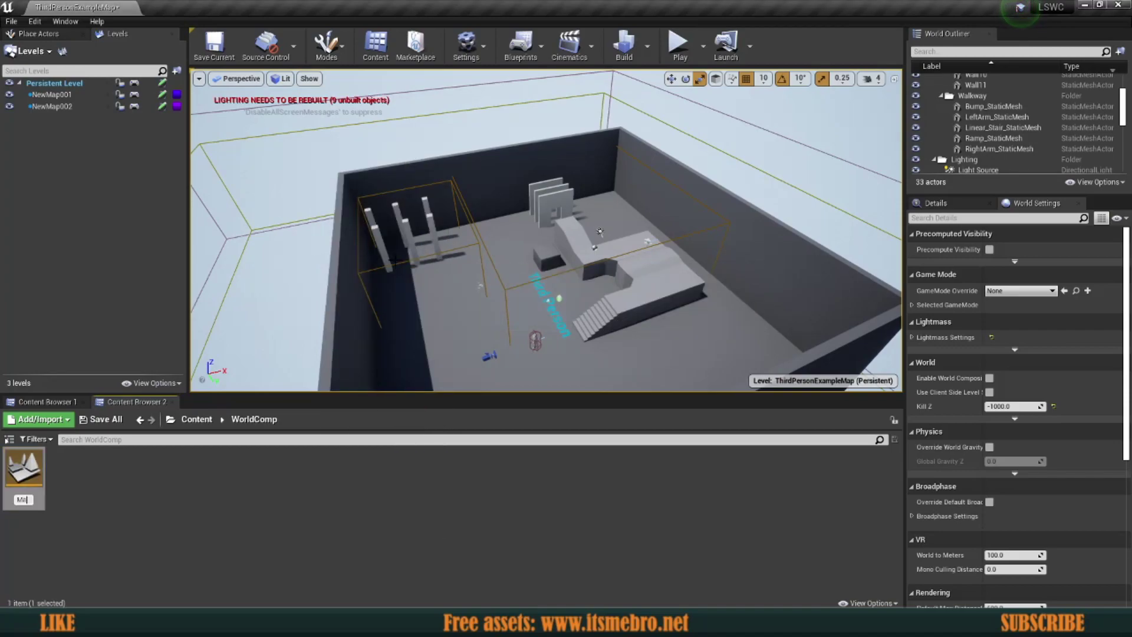
{"action": "type", "text": "MasterLevel"}
{"action": "key", "text": "Return"}
Save the modified levels and open MasterLevel for editing.
{"action": "key", "text": "ctrl+shift+s"}
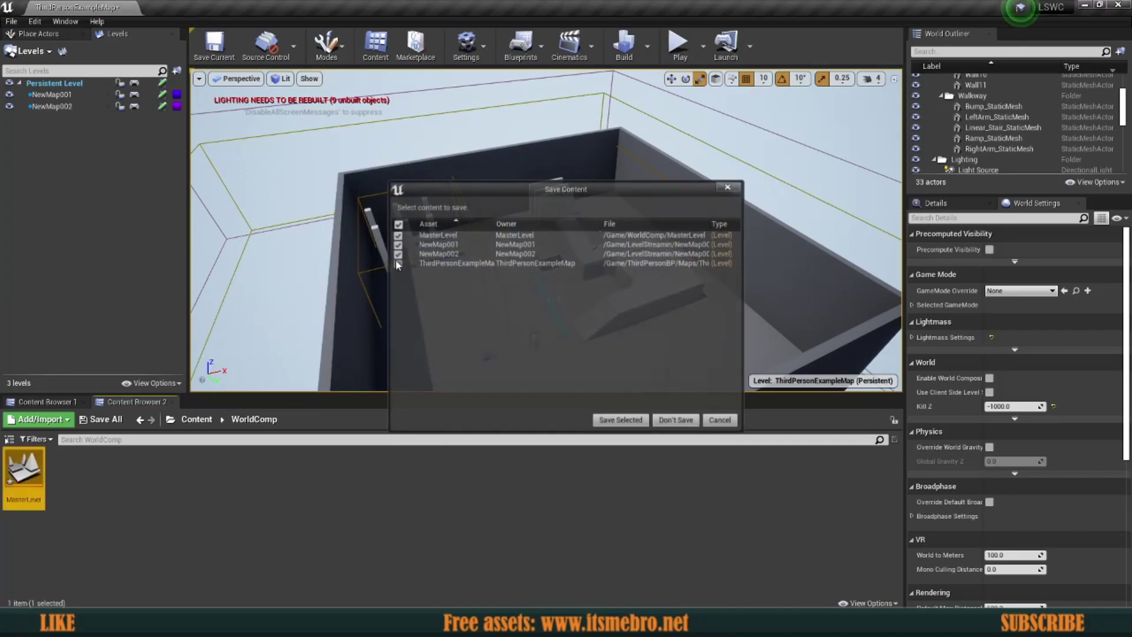
{"action": "left_click", "coordinate": [622, 421]}
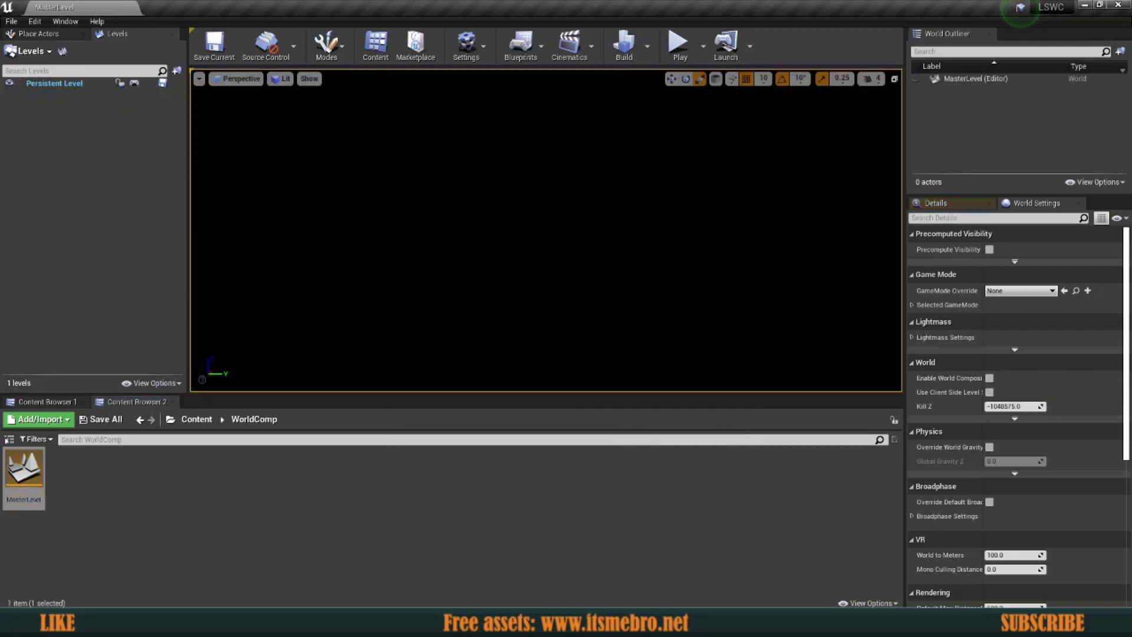
Find the sky actors and place a BP_Sky_Sphere and a Sky Light in the empty level.
{"action": "left_click", "coordinate": [38, 34]}
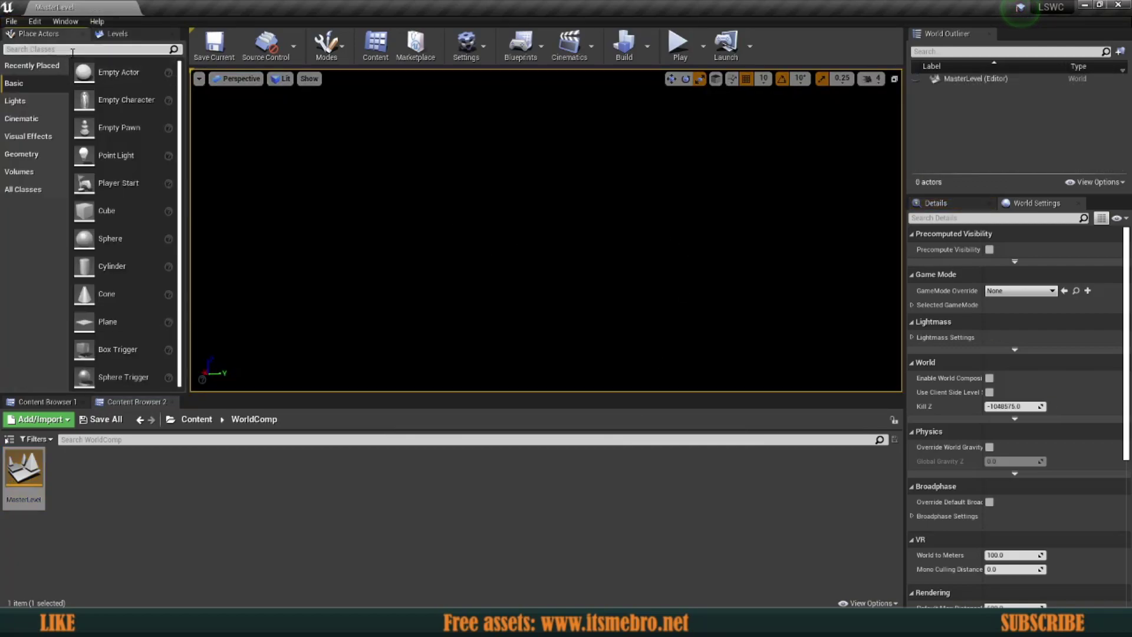
{"action": "left_click", "coordinate": [73, 53]}
{"action": "type", "text": "sky"}
{"action": "left_click_drag", "start_coordinate": [59, 100], "coordinate": [519, 203]}
{"action": "left_click_drag", "start_coordinate": [47, 155], "coordinate": [426, 187]}
Find the light actors and add a Directional Light near the Sky Light.
{"action": "left_click_drag", "start_coordinate": [63, 49], "coordinate": [3, 48]}
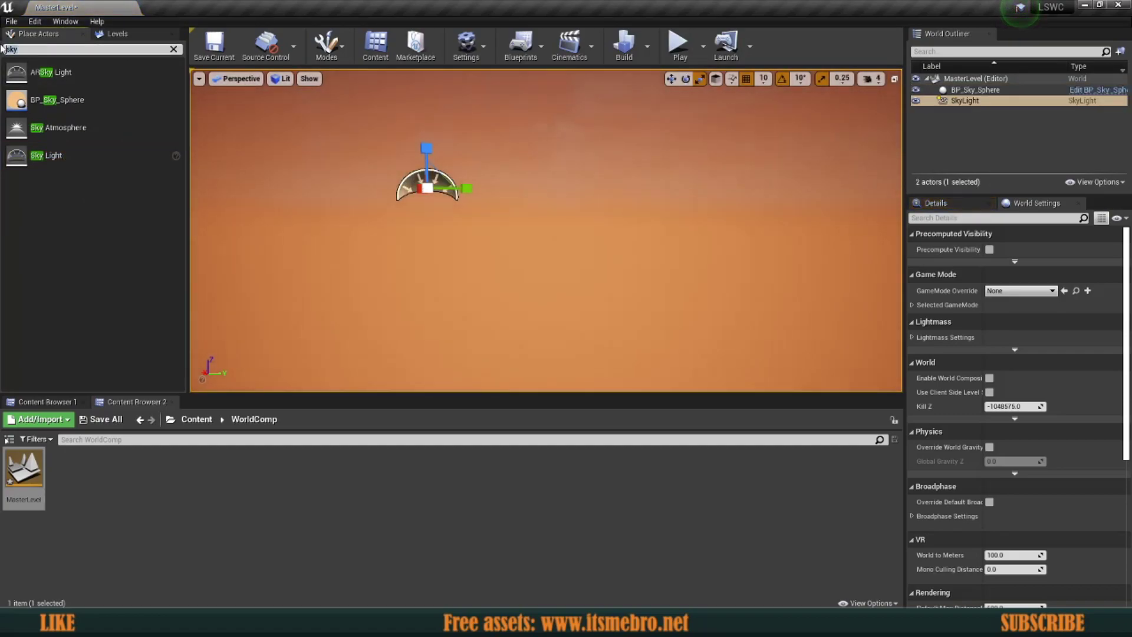
{"action": "type", "text": "light"}
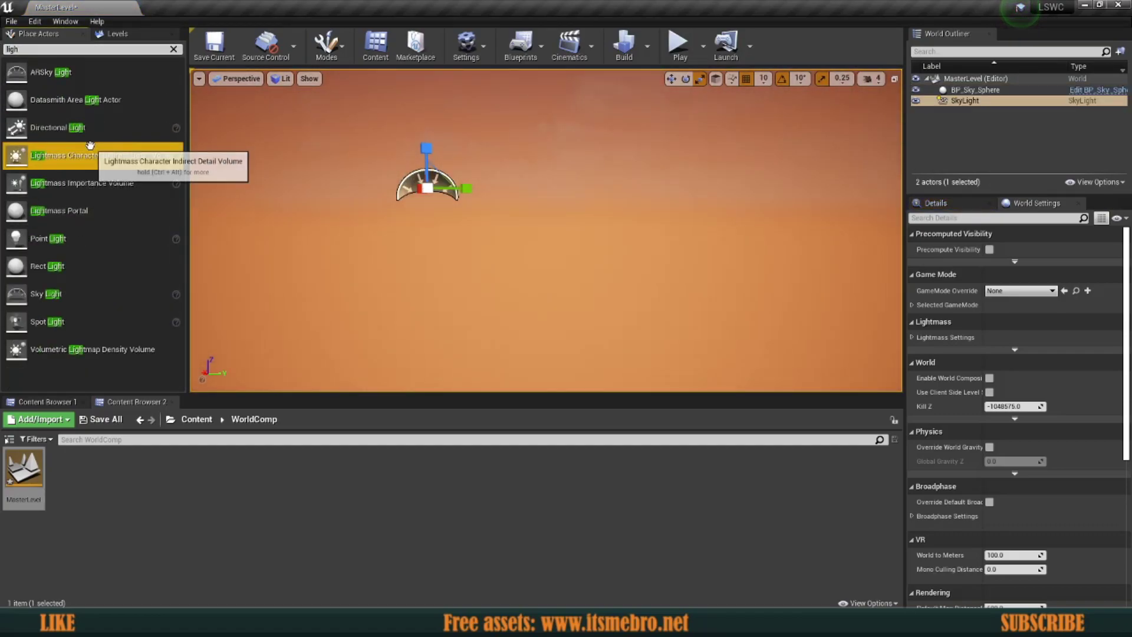
{"action": "left_click_drag", "start_coordinate": [58, 128], "coordinate": [392, 142]}
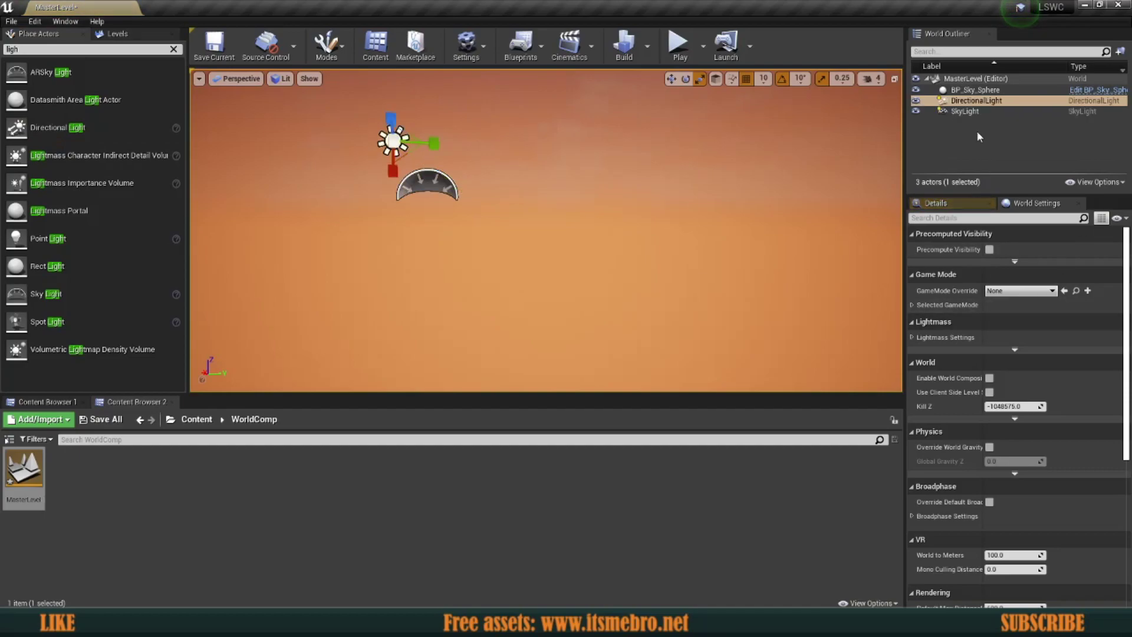
Assign DirectionalLight as the Directional Light Actor of BP_Sky_Sphere.
{"action": "left_click", "coordinate": [974, 90]}
{"action": "left_click", "coordinate": [968, 204]}
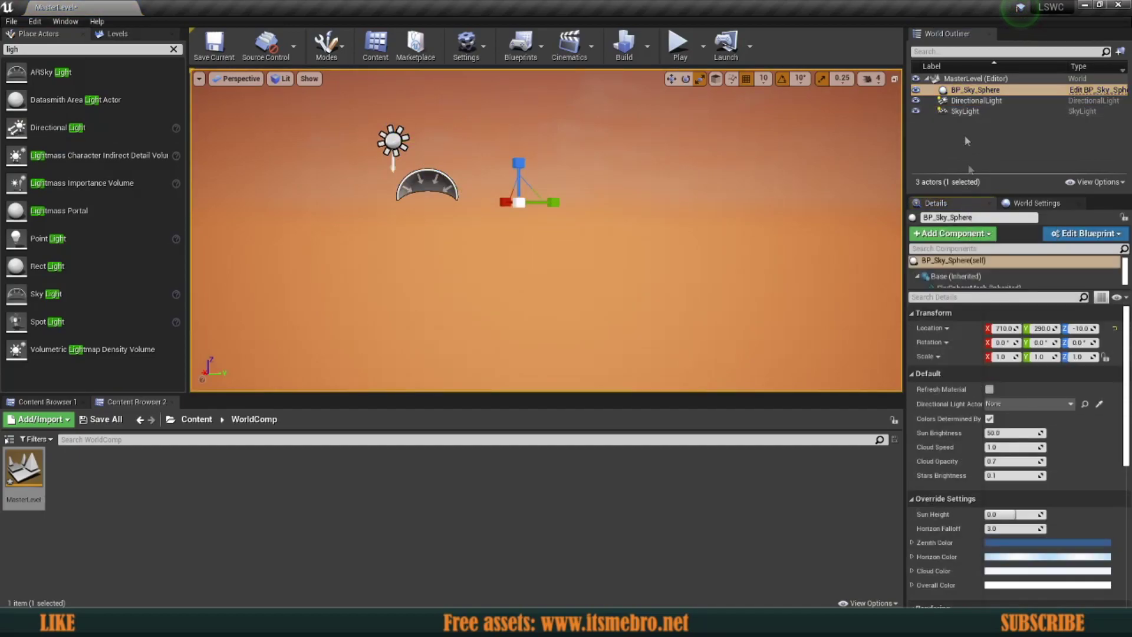
{"action": "left_click", "coordinate": [1009, 404]}
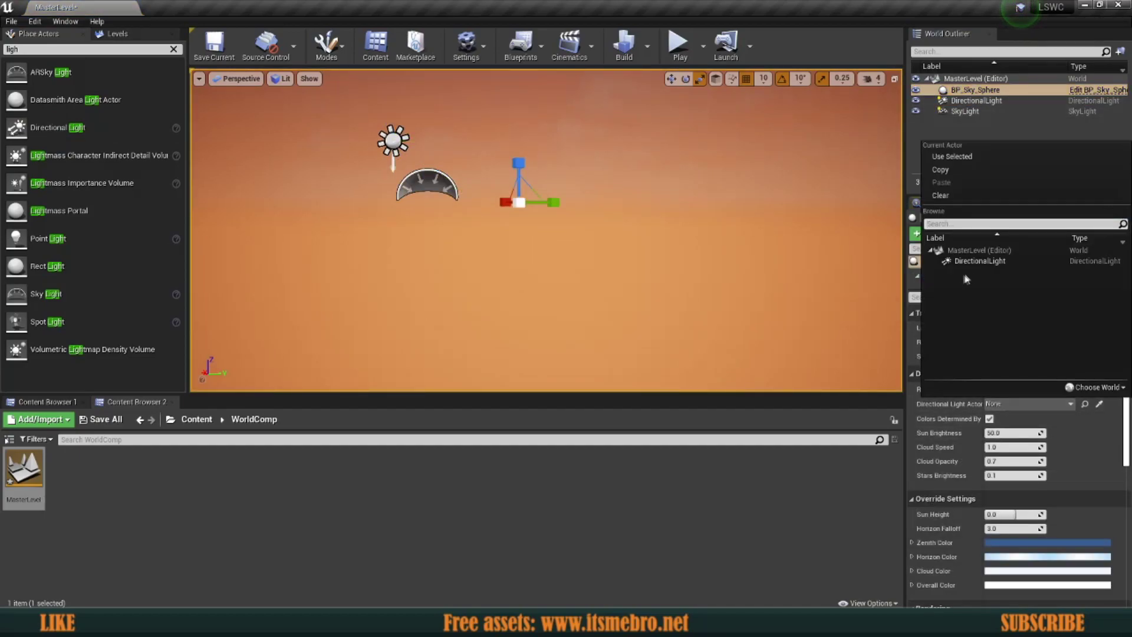
{"action": "left_click", "coordinate": [973, 265]}
Create a new landscape in MasterLevel using the M_Ground_Grass material.
{"action": "right_click_drag", "start_coordinate": [576, 228], "coordinate": [531, 292]}
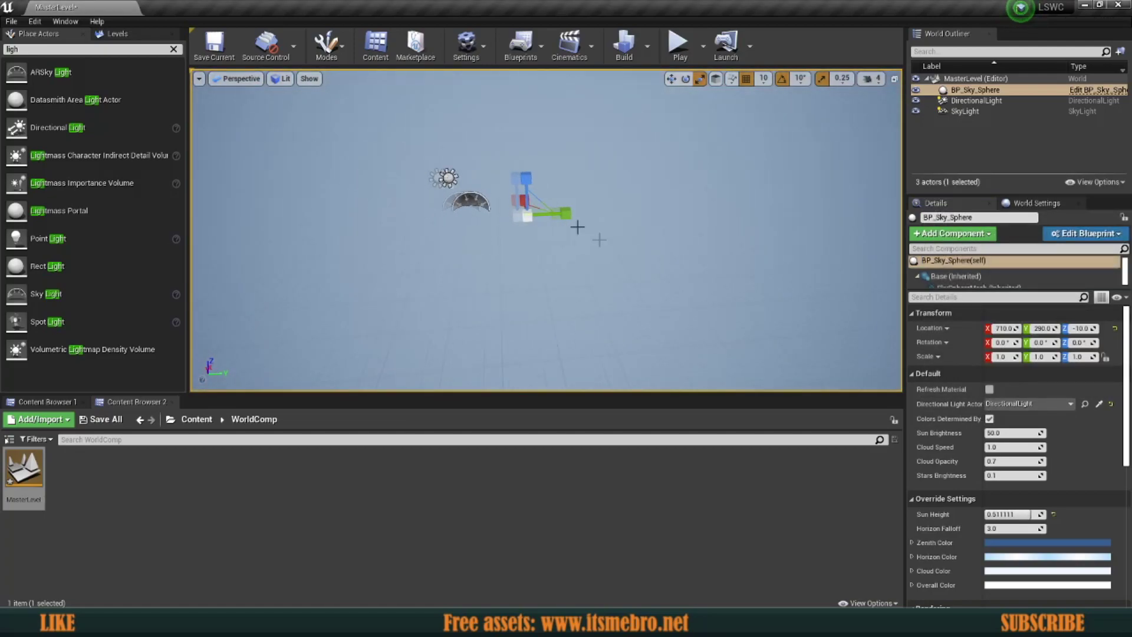
{"action": "left_click", "coordinate": [325, 47]}
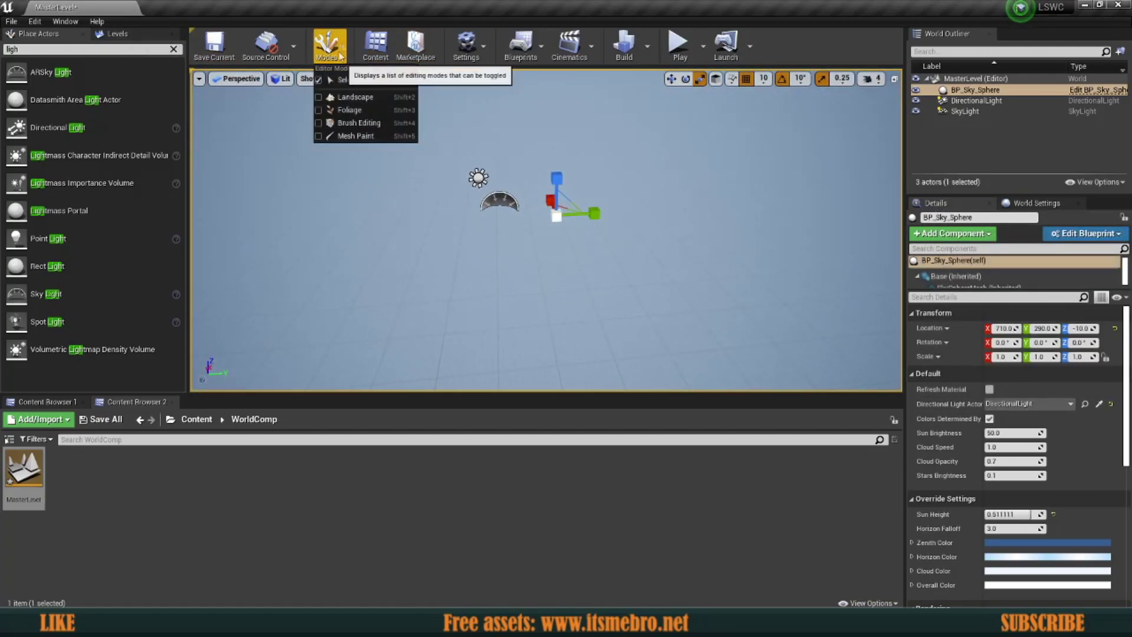
{"action": "left_click", "coordinate": [314, 99]}
{"action": "left_click", "coordinate": [143, 194]}
{"action": "type", "text": "grou"}
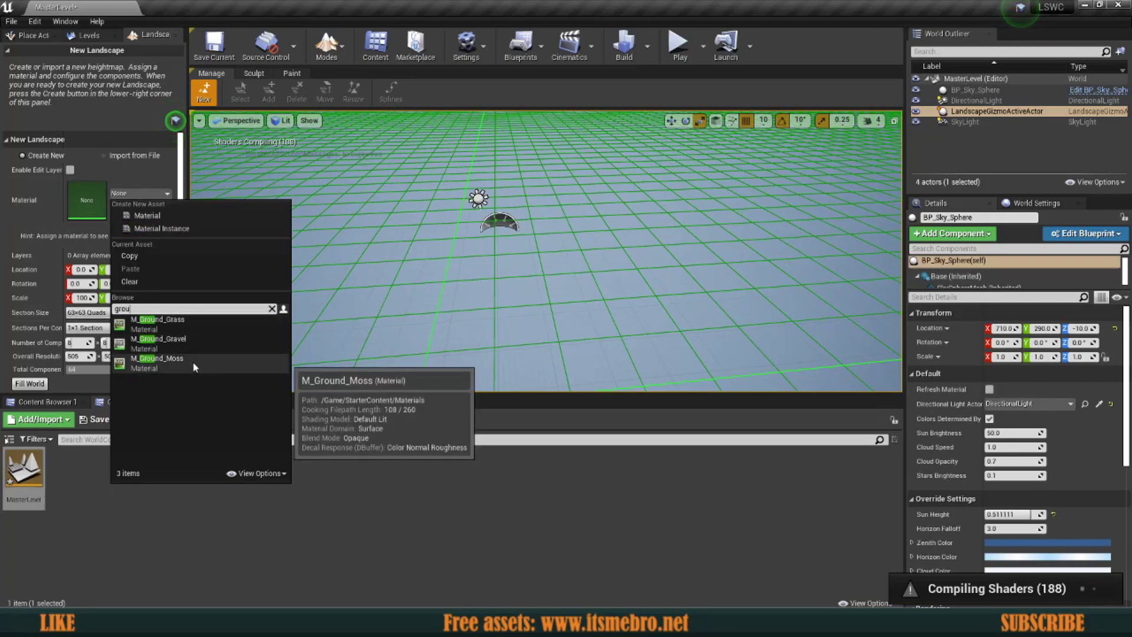
{"action": "left_click", "coordinate": [192, 330]}
{"action": "left_click", "coordinate": [168, 385]}
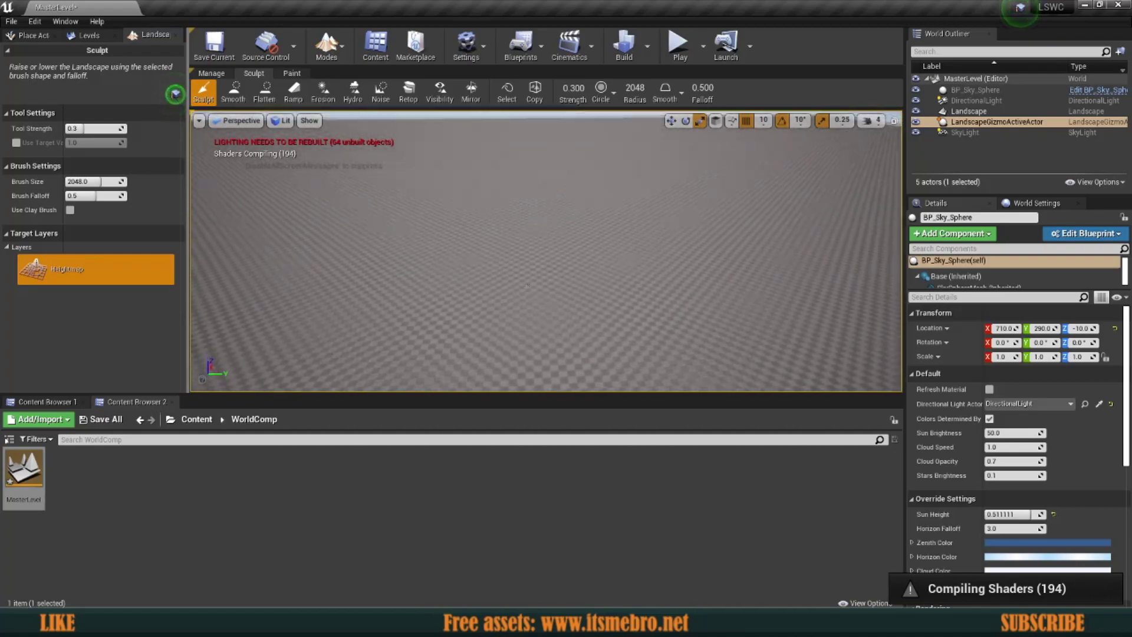
{"action": "key", "text": "w"}
{"action": "right_click_drag", "start_coordinate": [581, 242], "coordinate": [555, 227]}
{"action": "key", "text": "s"}
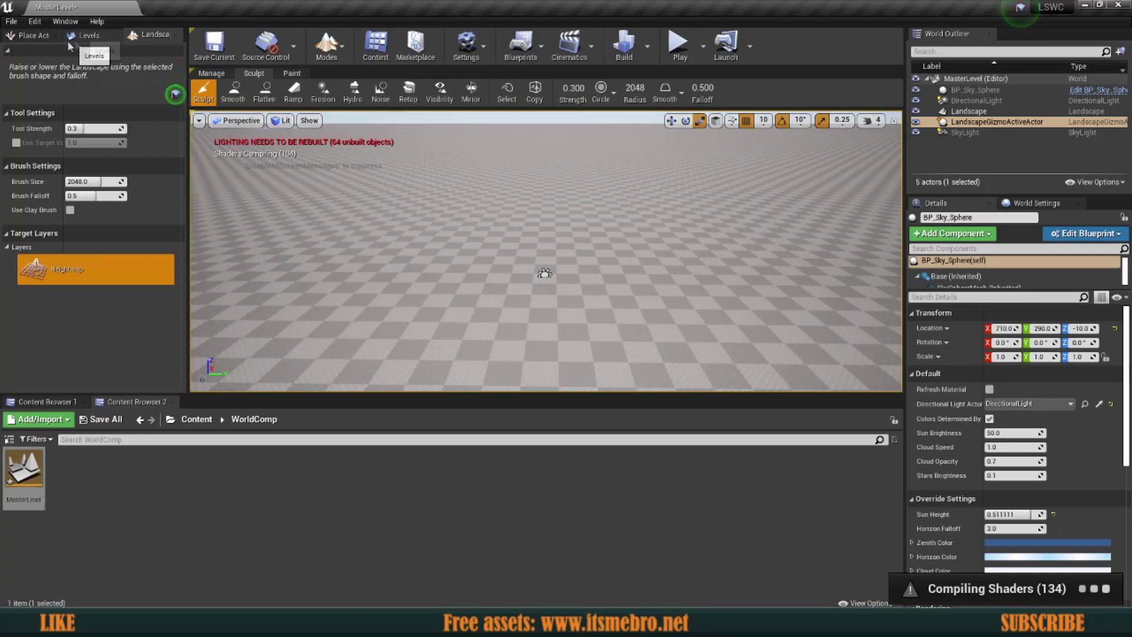
Show the level list and enable World Composition in MasterLevel's world settings.
{"action": "left_click", "coordinate": [86, 37]}
{"action": "left_click", "coordinate": [57, 86]}
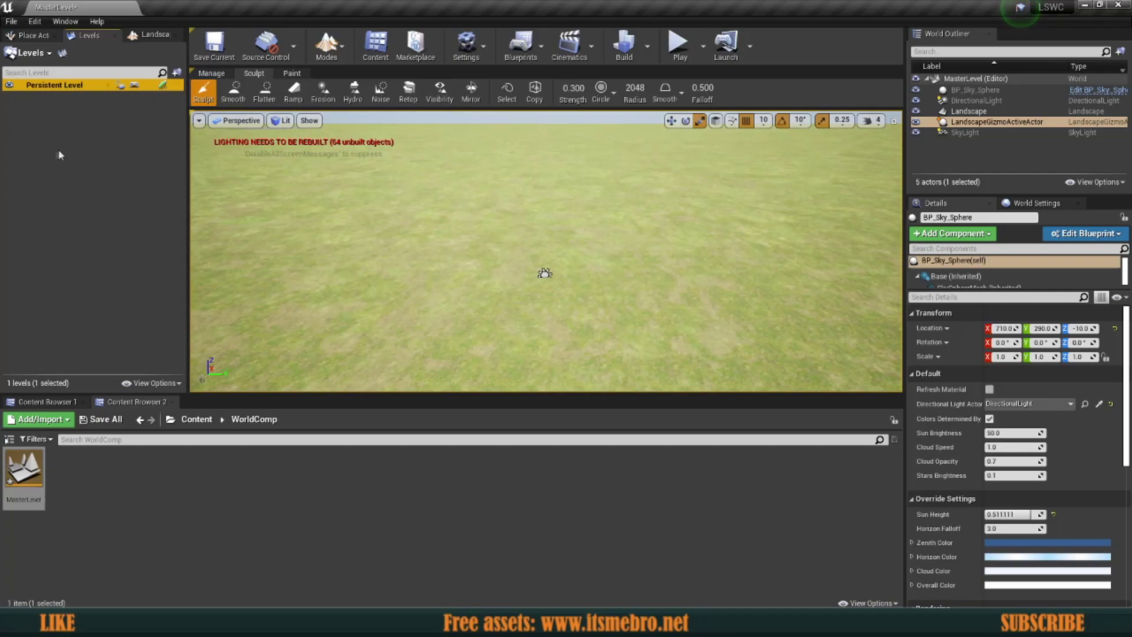
{"action": "left_click", "coordinate": [65, 127]}
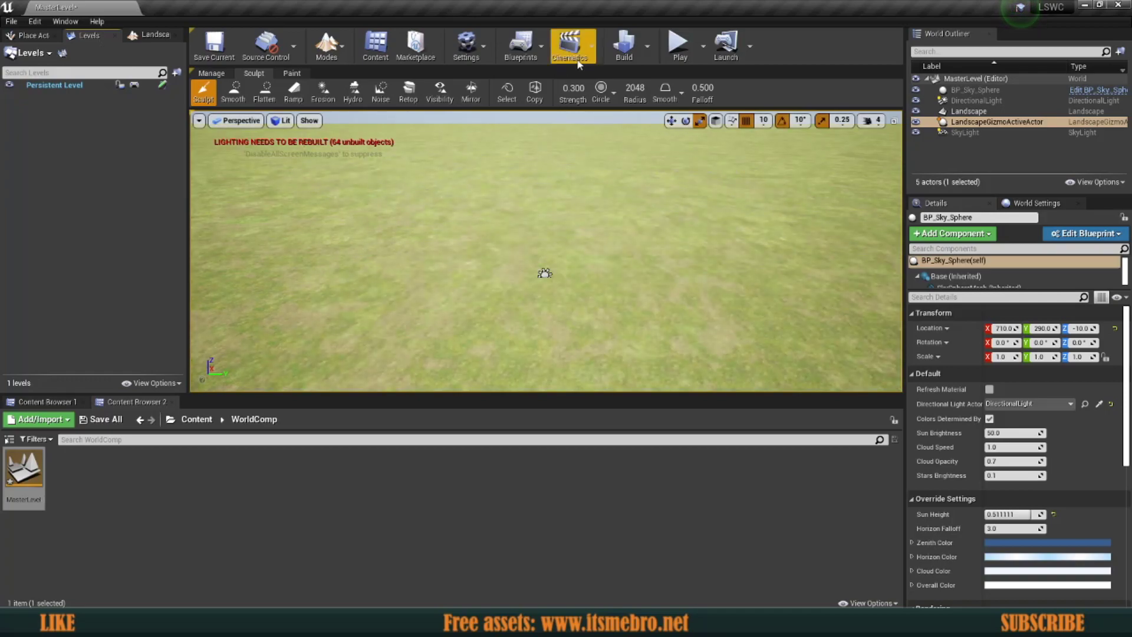
{"action": "left_click", "coordinate": [1039, 203]}
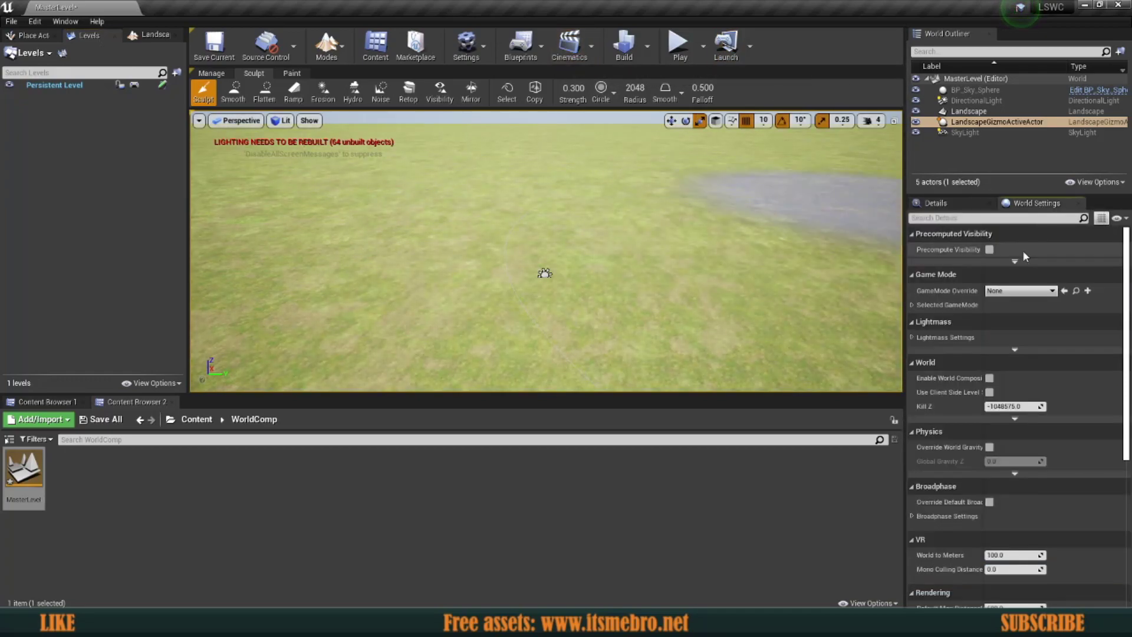
{"action": "left_click", "coordinate": [466, 46]}
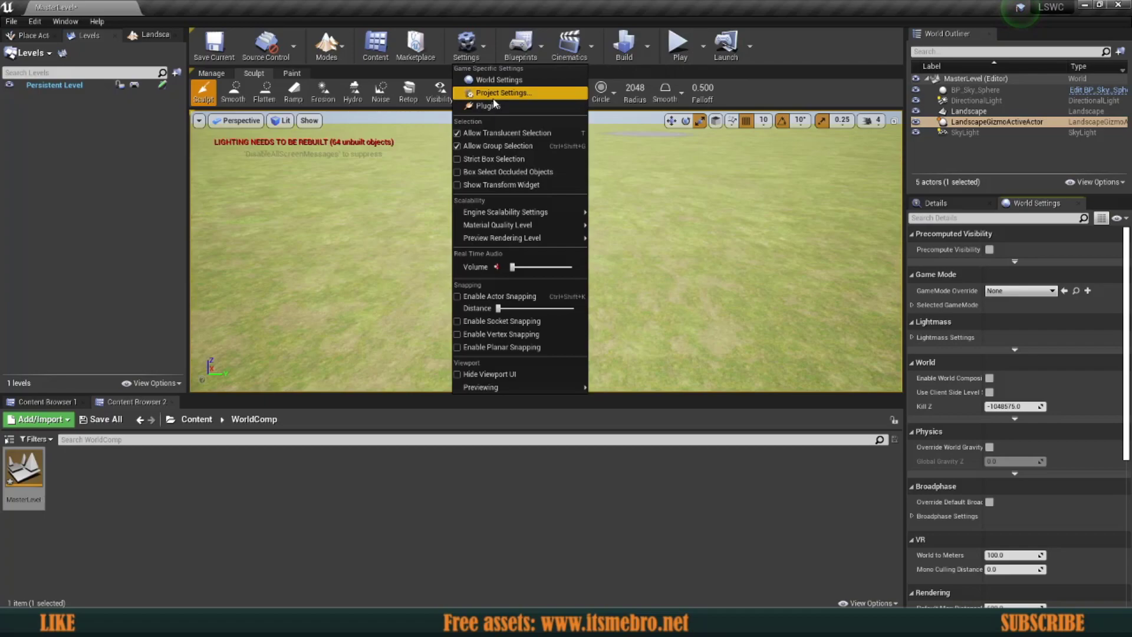
{"action": "left_click", "coordinate": [502, 81]}
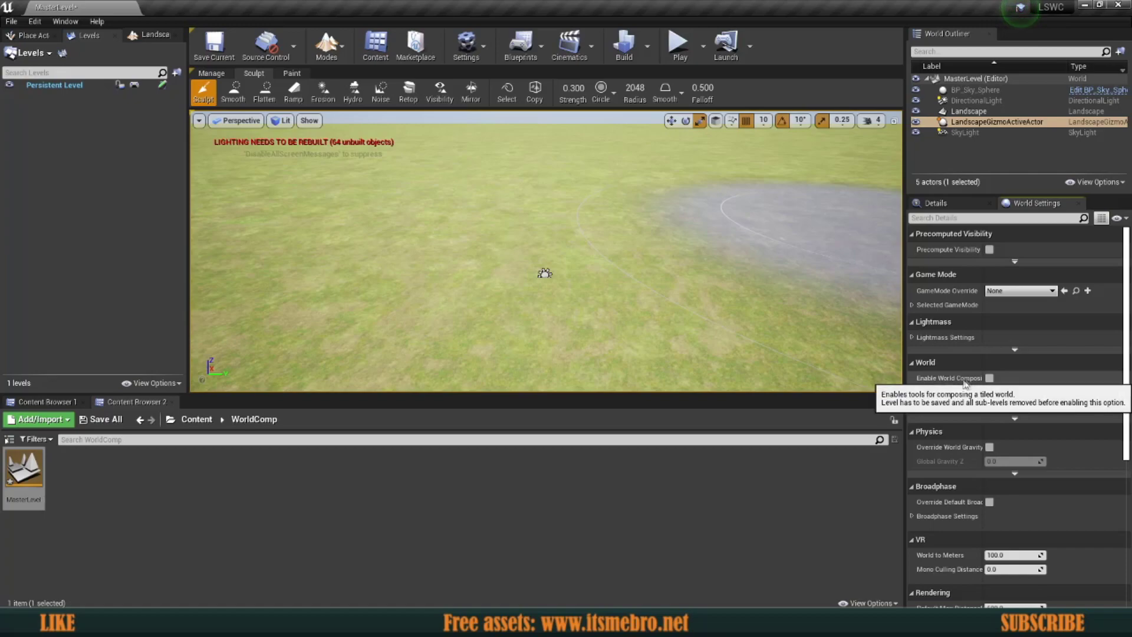
{"action": "left_click", "coordinate": [989, 377]}
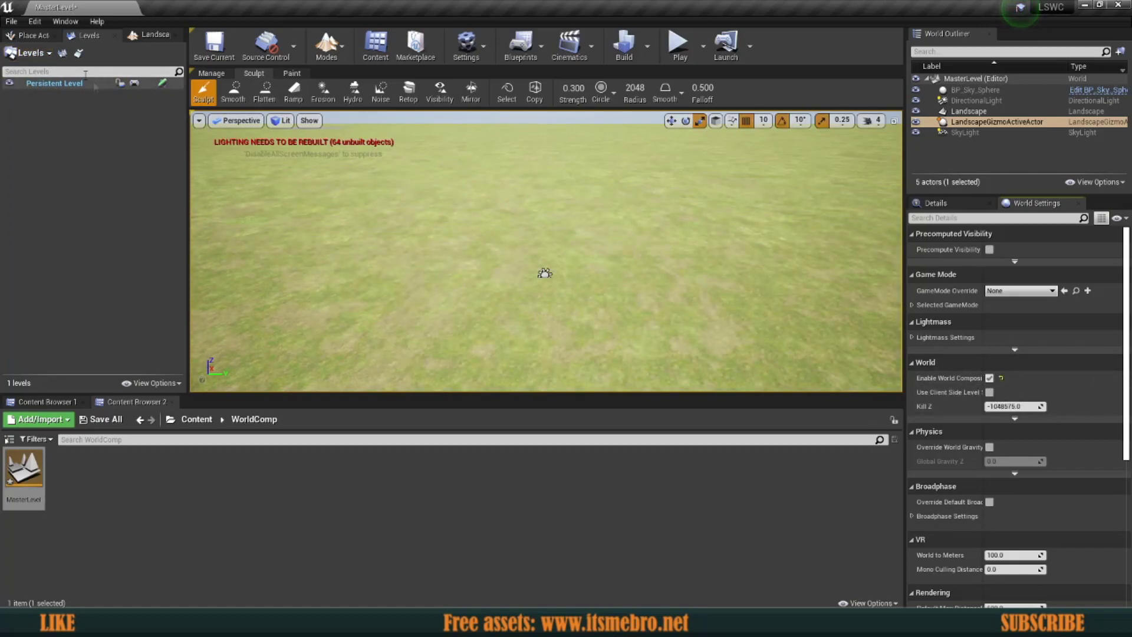
Open the World Composition view and dock it between the level list and the Landscape tools, then return to the level list.
{"action": "left_click", "coordinate": [63, 54]}
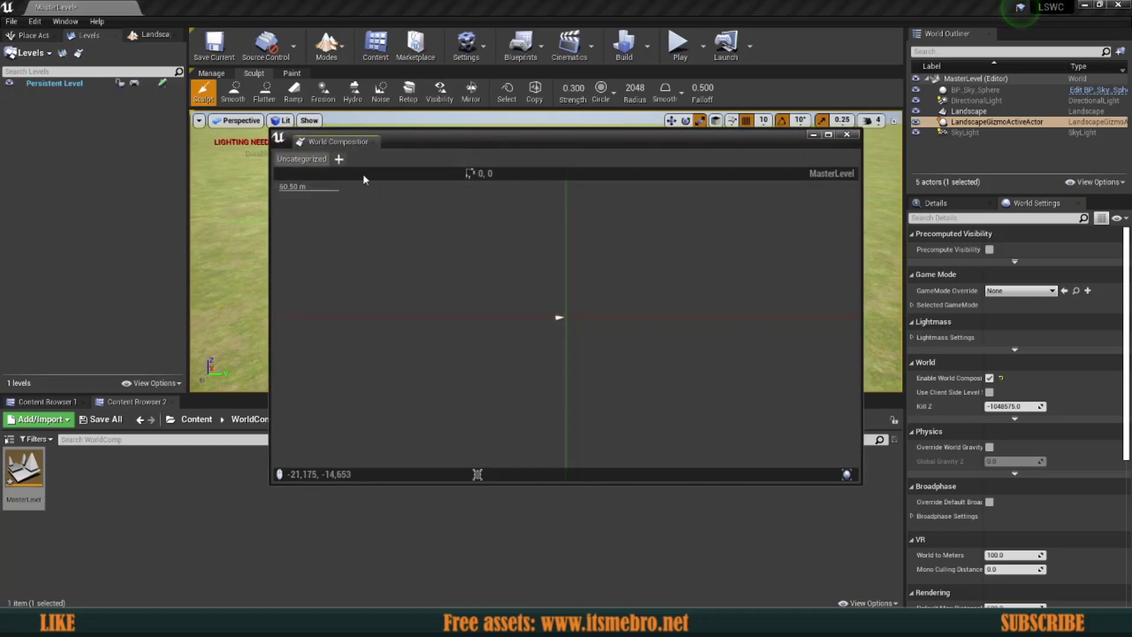
{"action": "scroll", "coordinate": [545, 293], "scroll_direction": "up", "scroll_amount": 3}
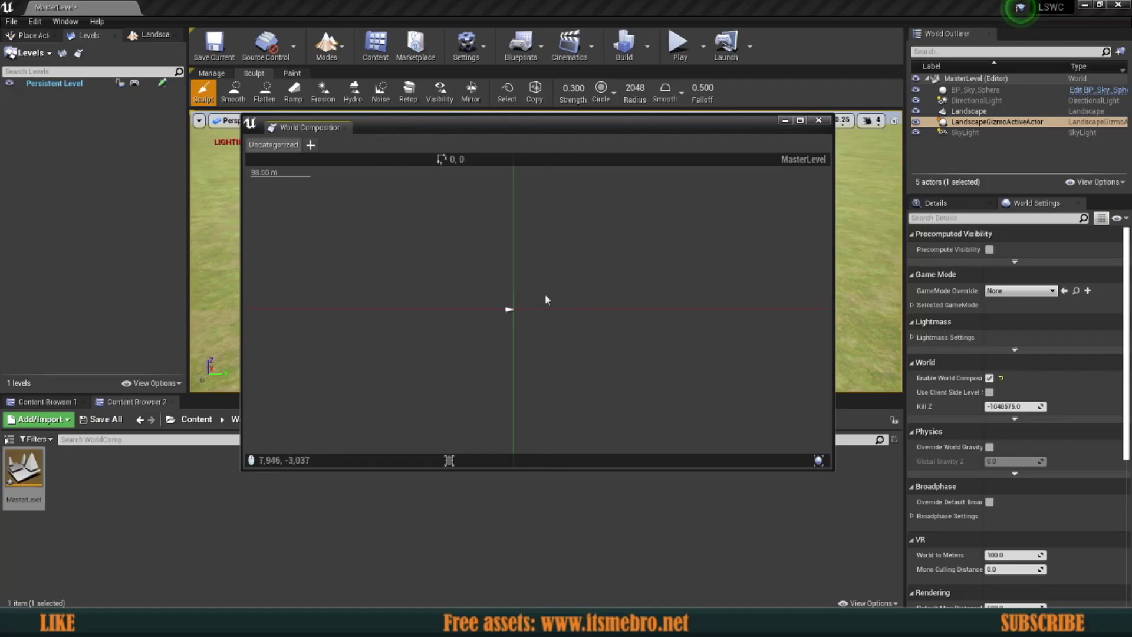
{"action": "scroll", "coordinate": [493, 307], "scroll_direction": "down", "scroll_amount": 5}
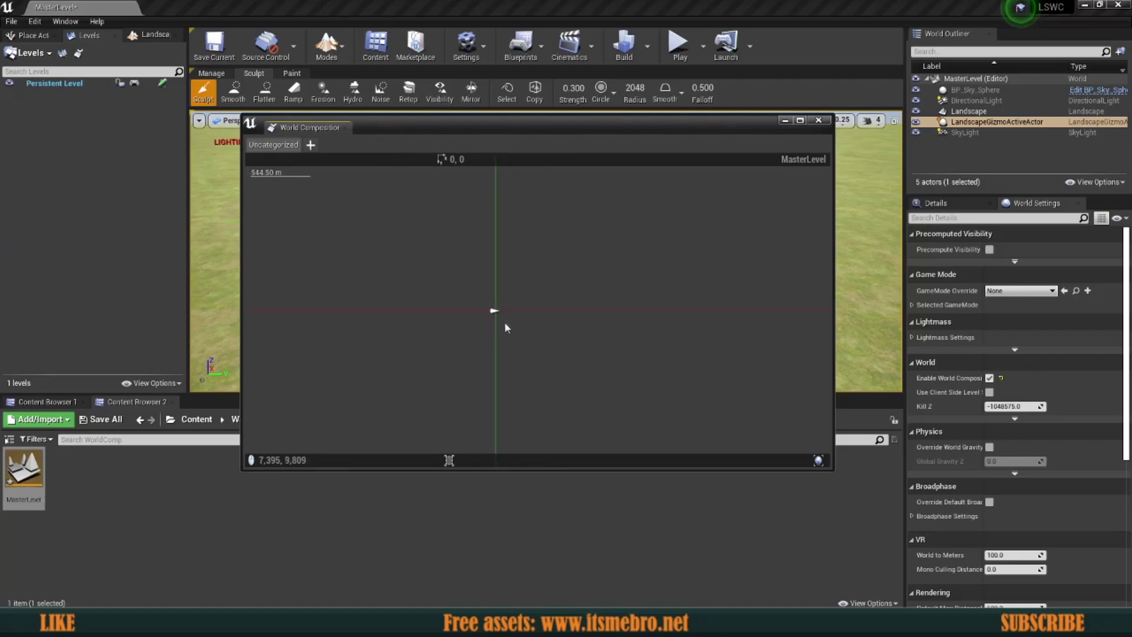
{"action": "left_click_drag", "start_coordinate": [310, 127], "coordinate": [140, 34]}
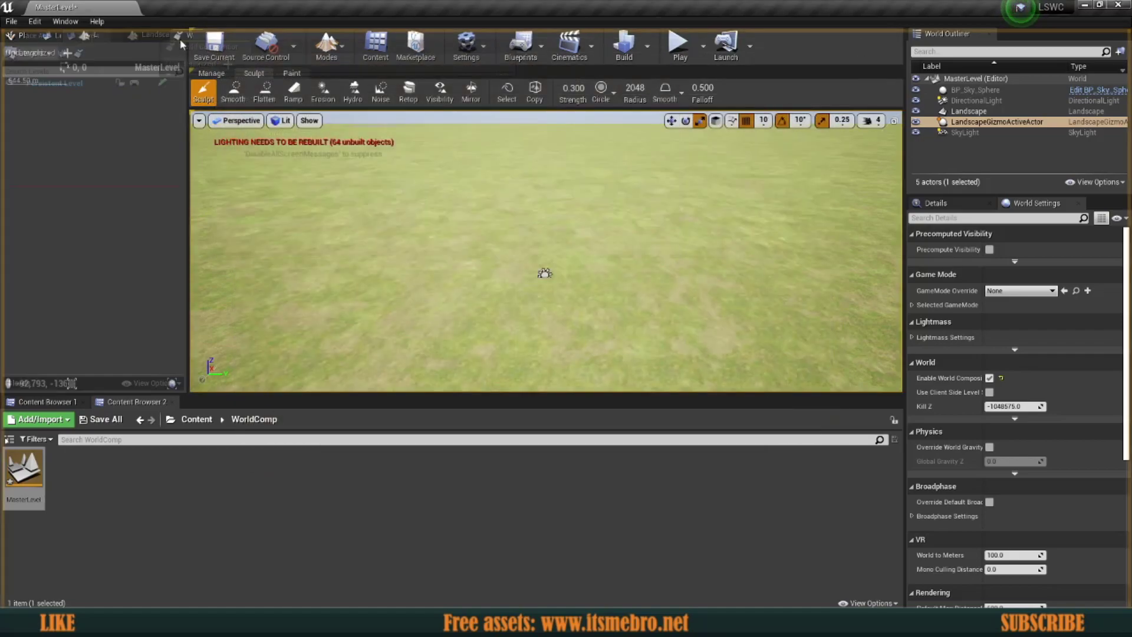
{"action": "left_click", "coordinate": [113, 35]}
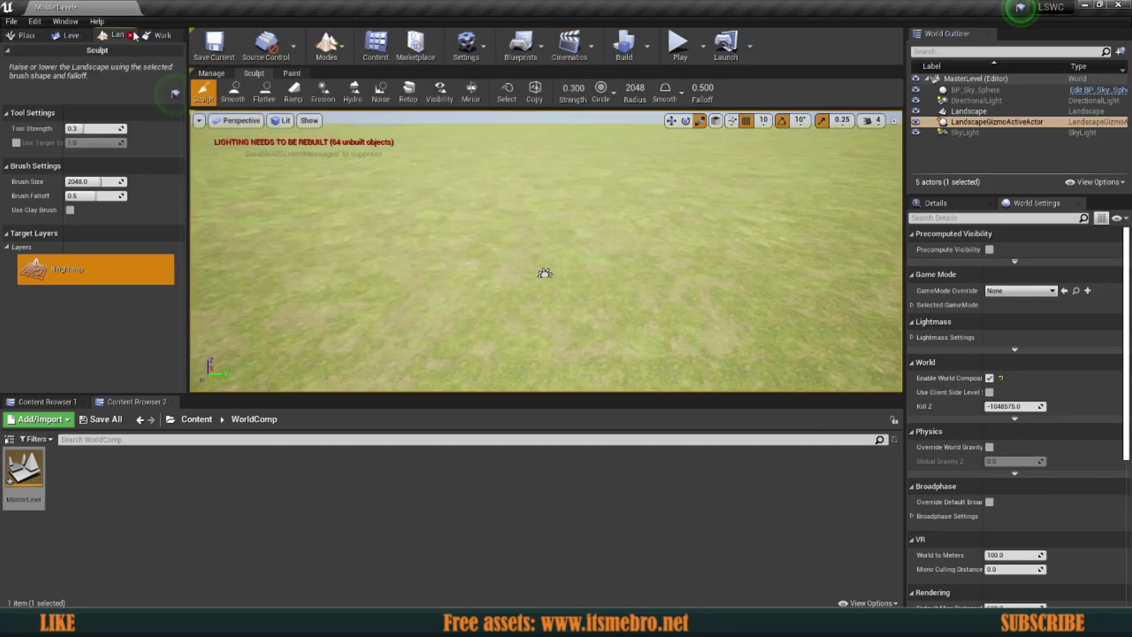
{"action": "left_click_drag", "start_coordinate": [109, 37], "coordinate": [153, 36]}
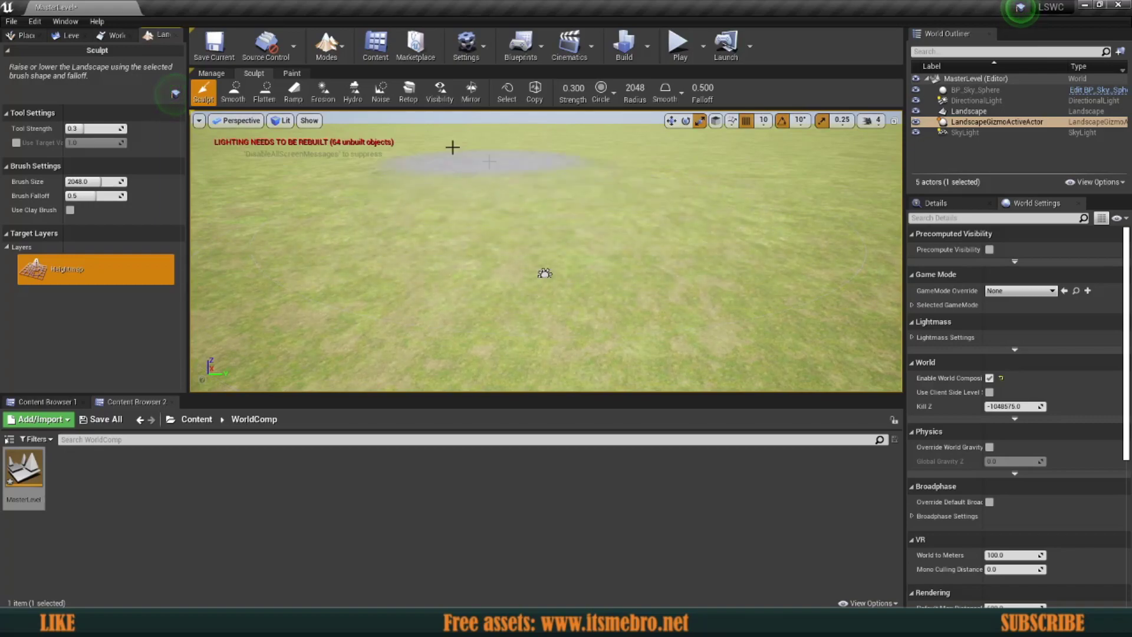
{"action": "left_click", "coordinate": [68, 36]}
{"action": "left_click", "coordinate": [224, 457]}
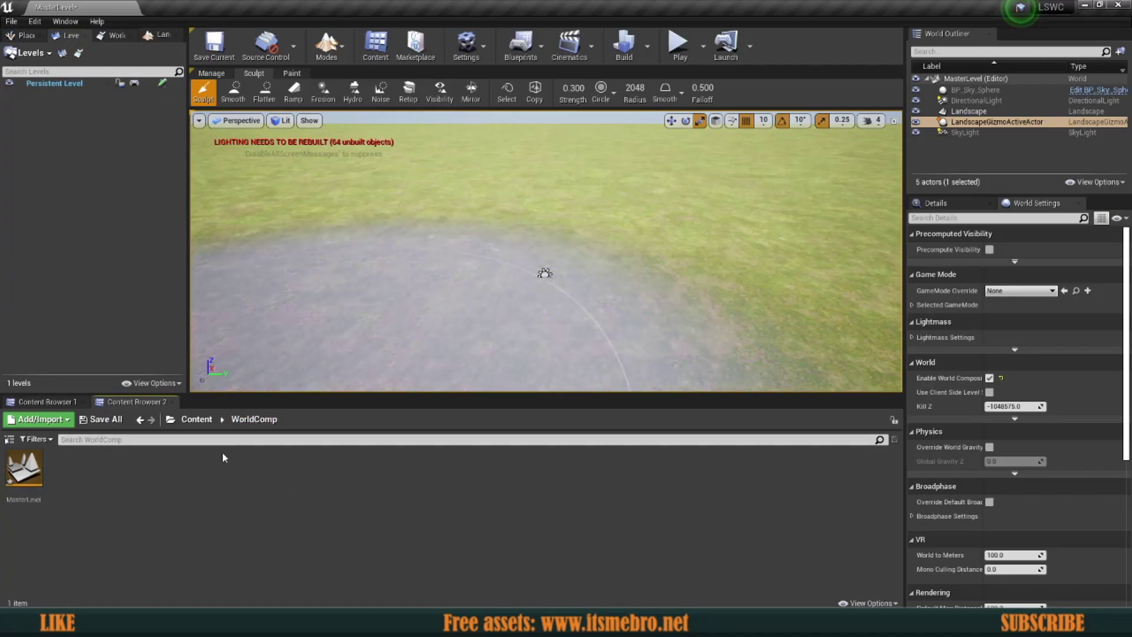
{"action": "left_click", "coordinate": [199, 426]}
{"action": "double_click", "coordinate": [279, 472]}
{"action": "left_click", "coordinate": [196, 419]}
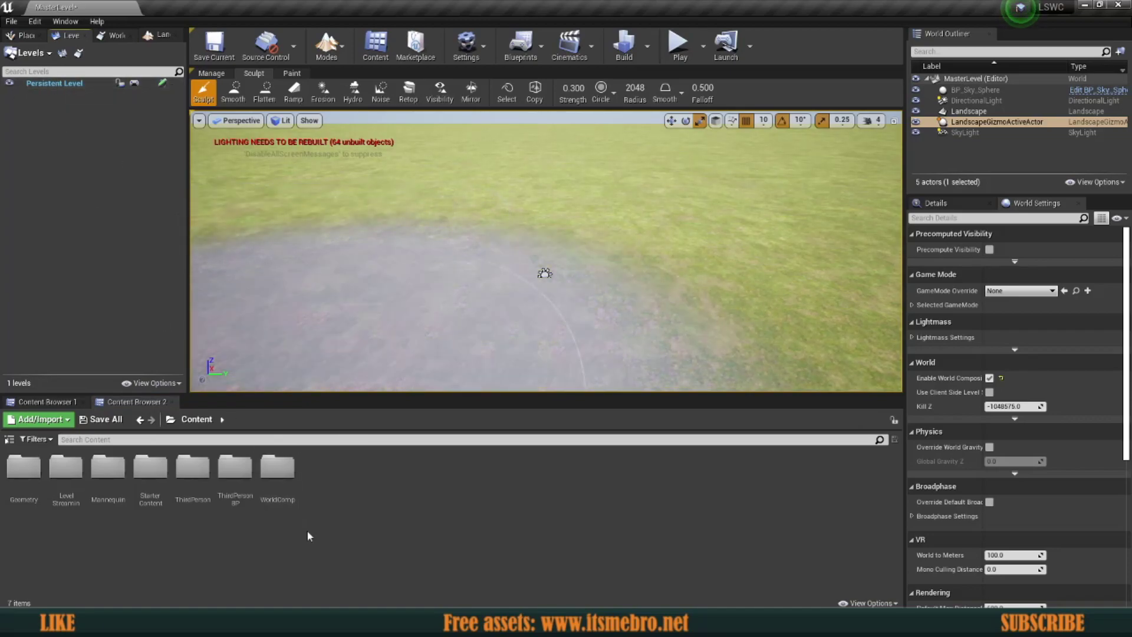
{"action": "double_click", "coordinate": [274, 467]}
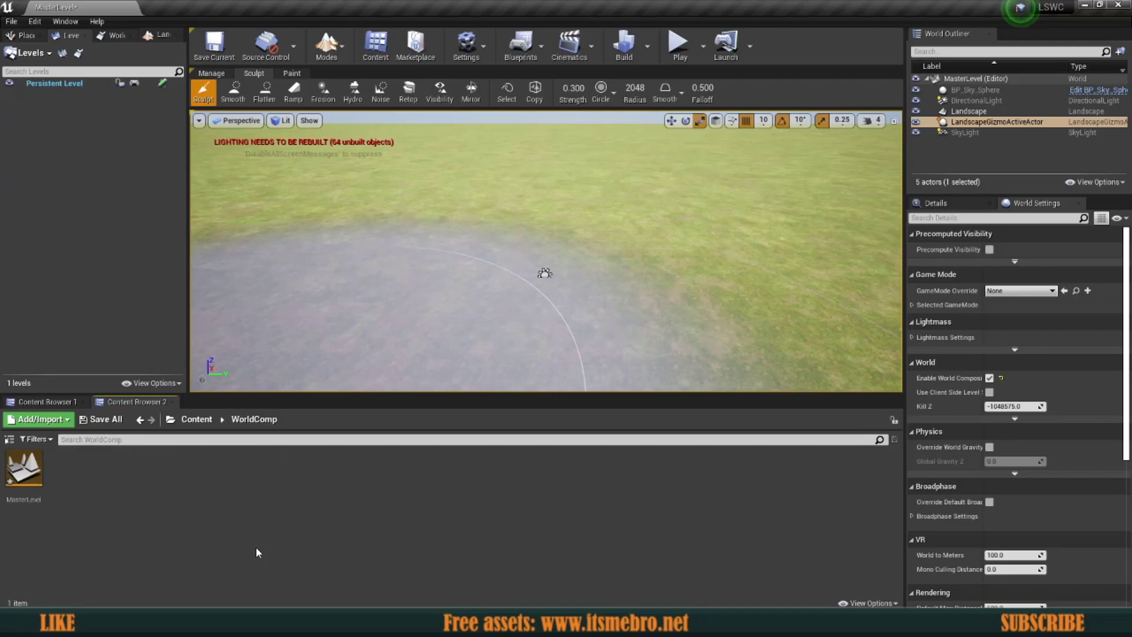
Create a new sublevel named NewMap001 in the WorldComp folder.
{"action": "left_click", "coordinate": [32, 52]}
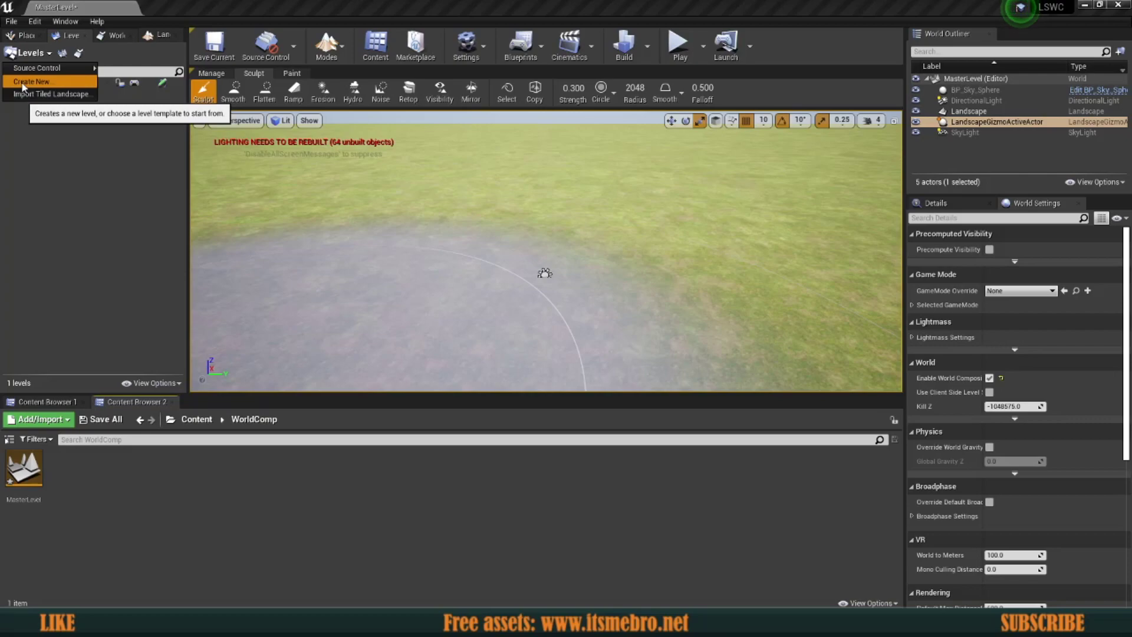
{"action": "left_click", "coordinate": [31, 81]}
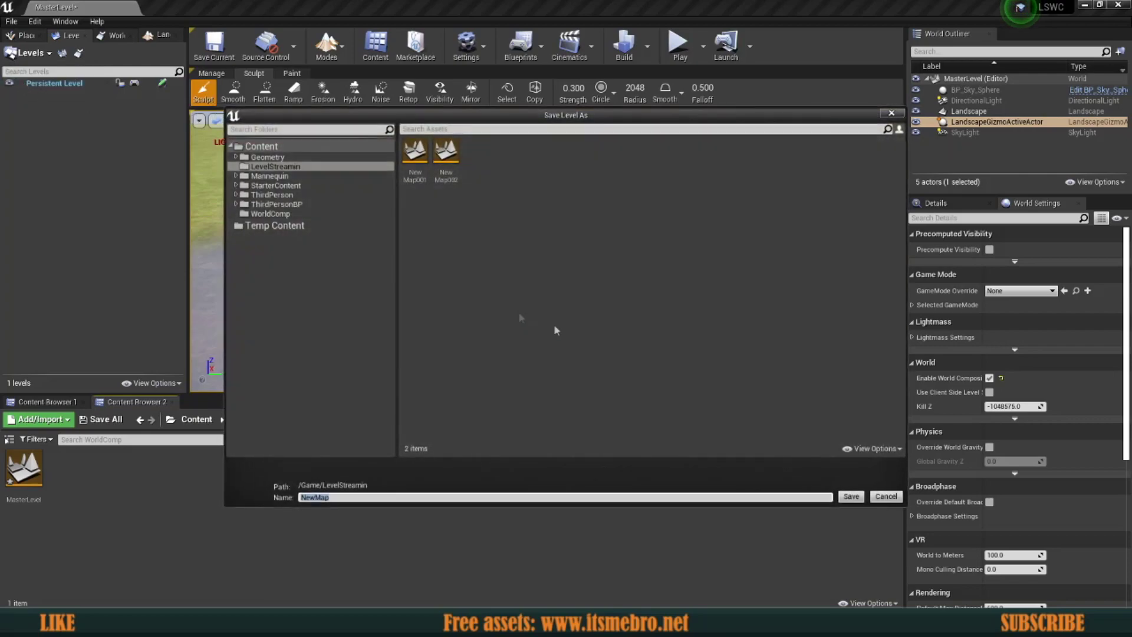
{"action": "left_click", "coordinate": [271, 213]}
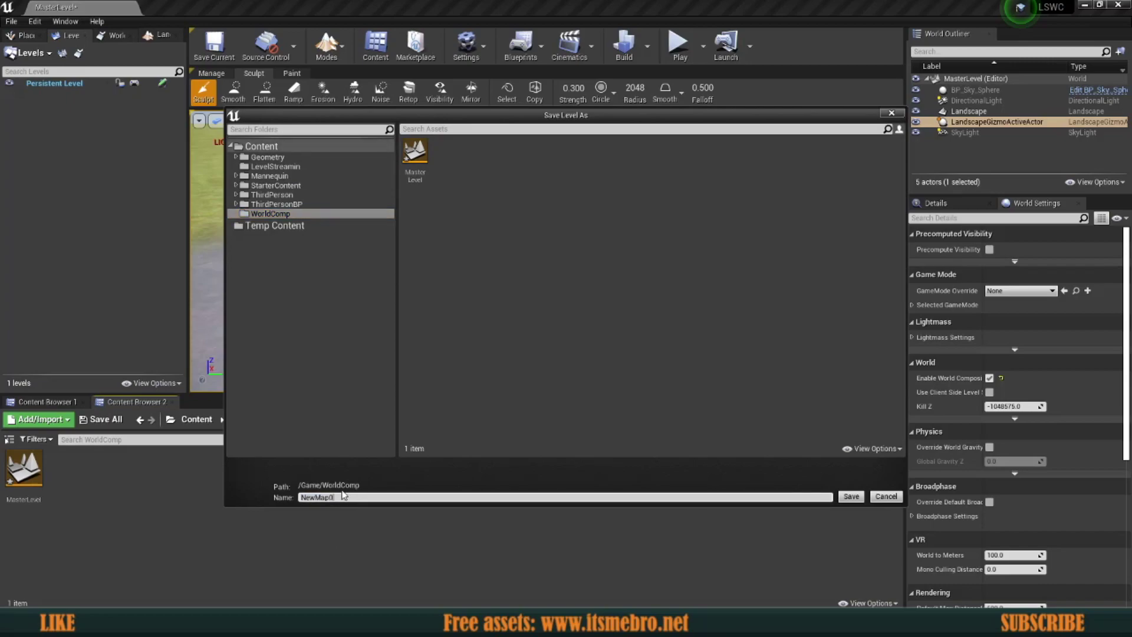
{"action": "left_click", "coordinate": [838, 498]}
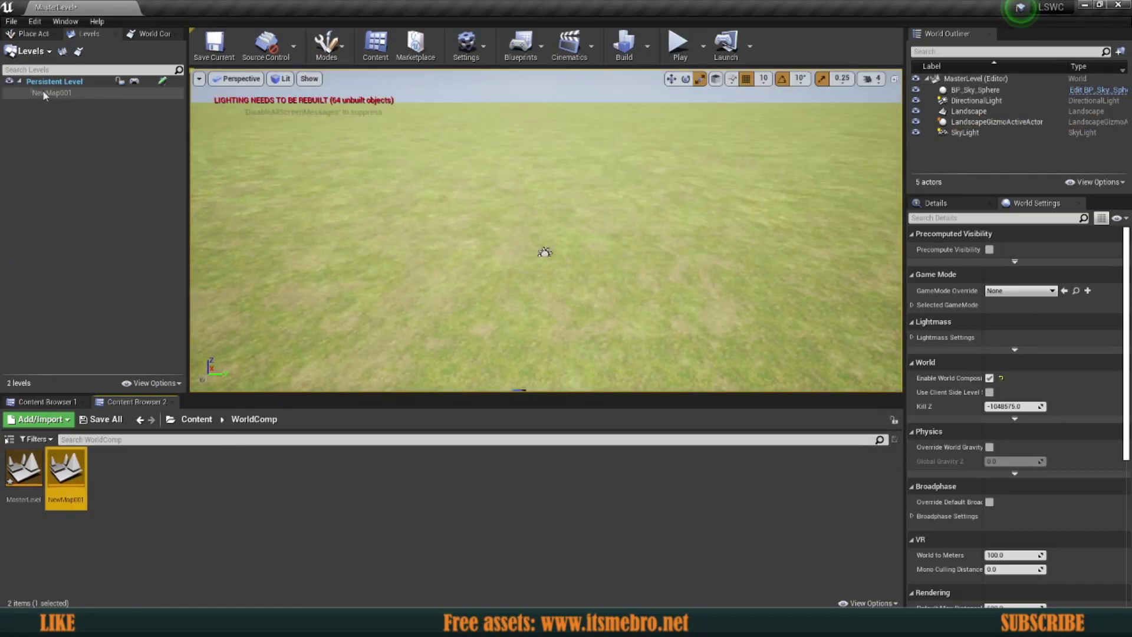
Create a second sublevel named NewMap002 in the WorldComp folder.
{"action": "left_click", "coordinate": [27, 51]}
{"action": "left_click", "coordinate": [26, 69]}
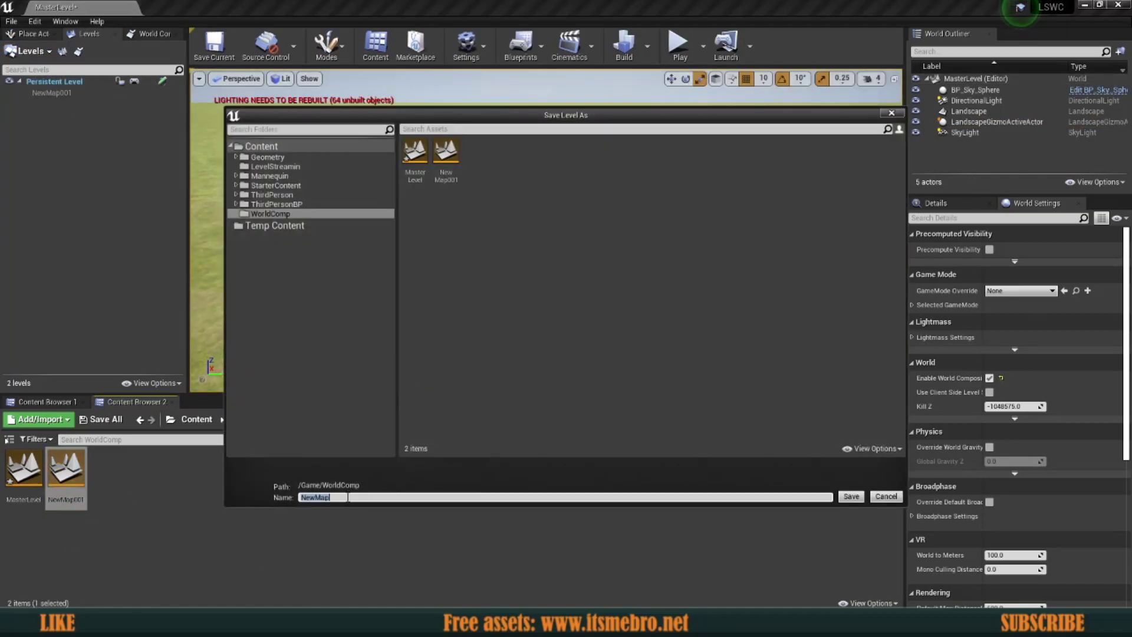
{"action": "type", "text": "002"}
{"action": "left_click", "coordinate": [851, 497]}
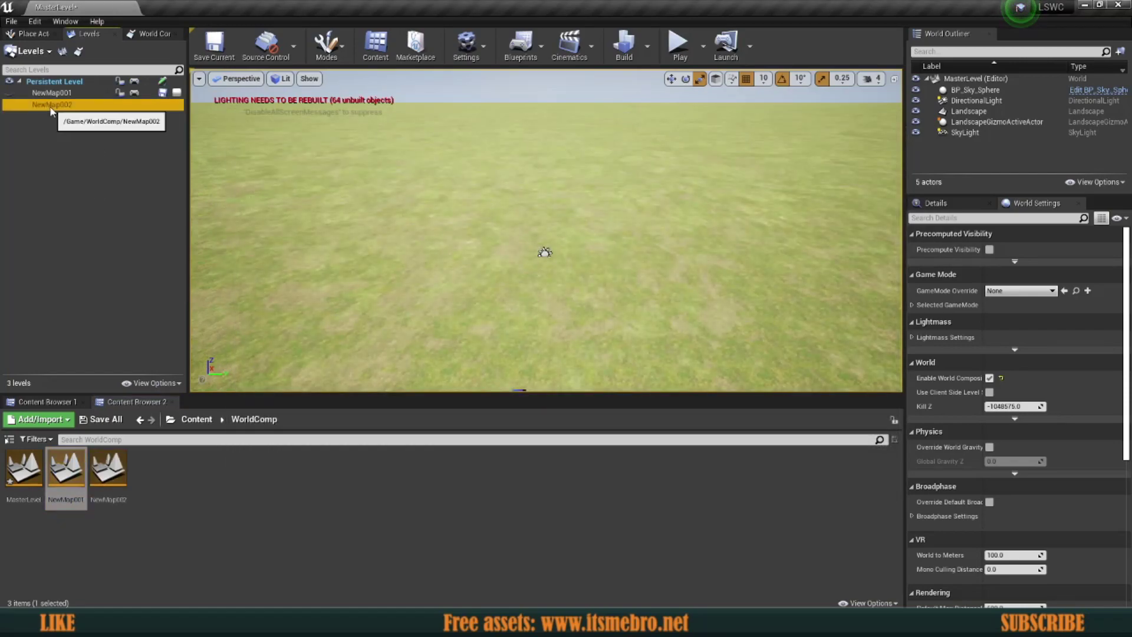
Load the NewMap002 and NewMap001 sublevels and make NewMap001 the current level.
{"action": "double_click", "coordinate": [52, 105]}
{"action": "double_click", "coordinate": [53, 93]}
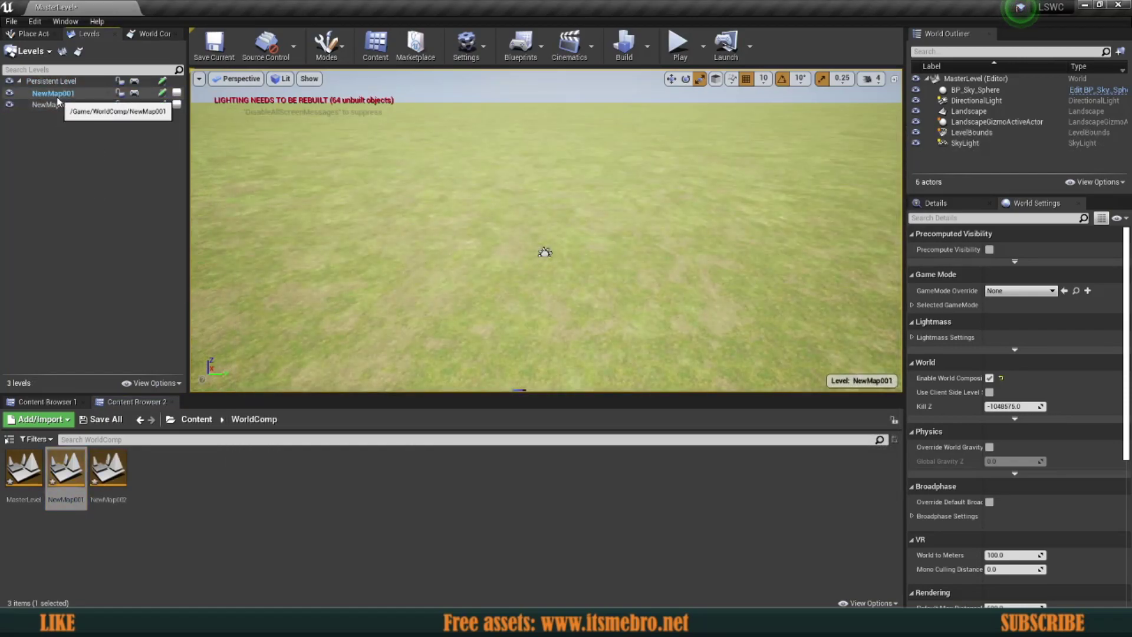
{"action": "mouse_move", "coordinate": [377, 218]}
{"action": "right_mouse_down"}
{"action": "mouse_move", "coordinate": [372, 265]}
{"action": "mouse_move", "coordinate": [388, 222]}
{"action": "right_mouse_up"}
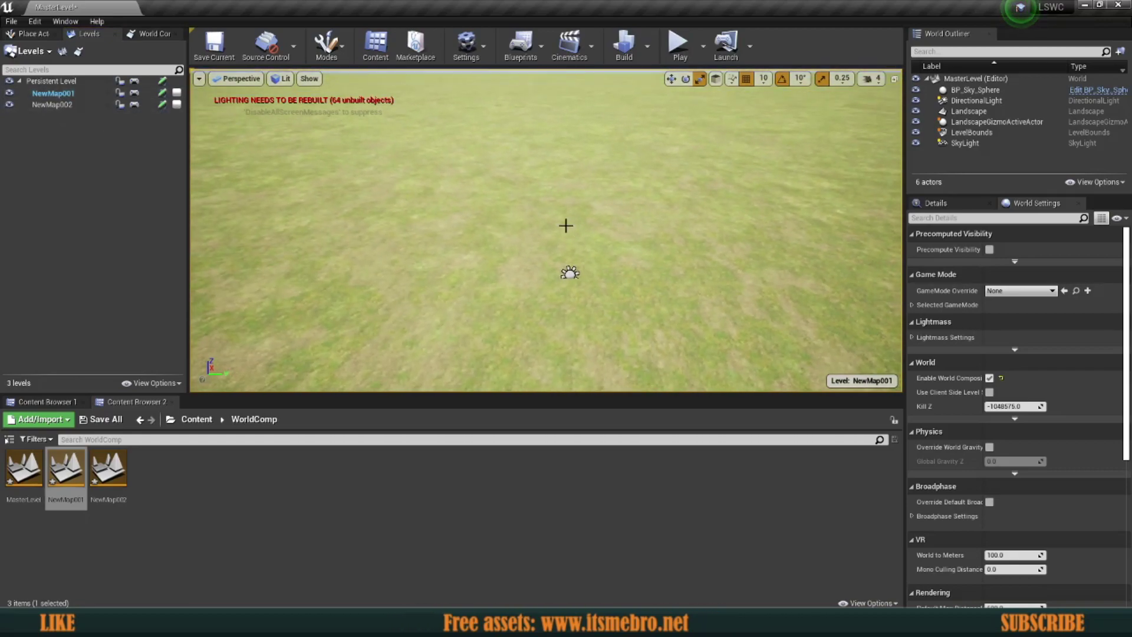
Place a basic cube on the landscape in NewMap001, raise it above the ground and duplicate it into three rows of four.
{"action": "left_click", "coordinate": [27, 35]}
{"action": "right_click_drag", "start_coordinate": [295, 377], "coordinate": [324, 353]}
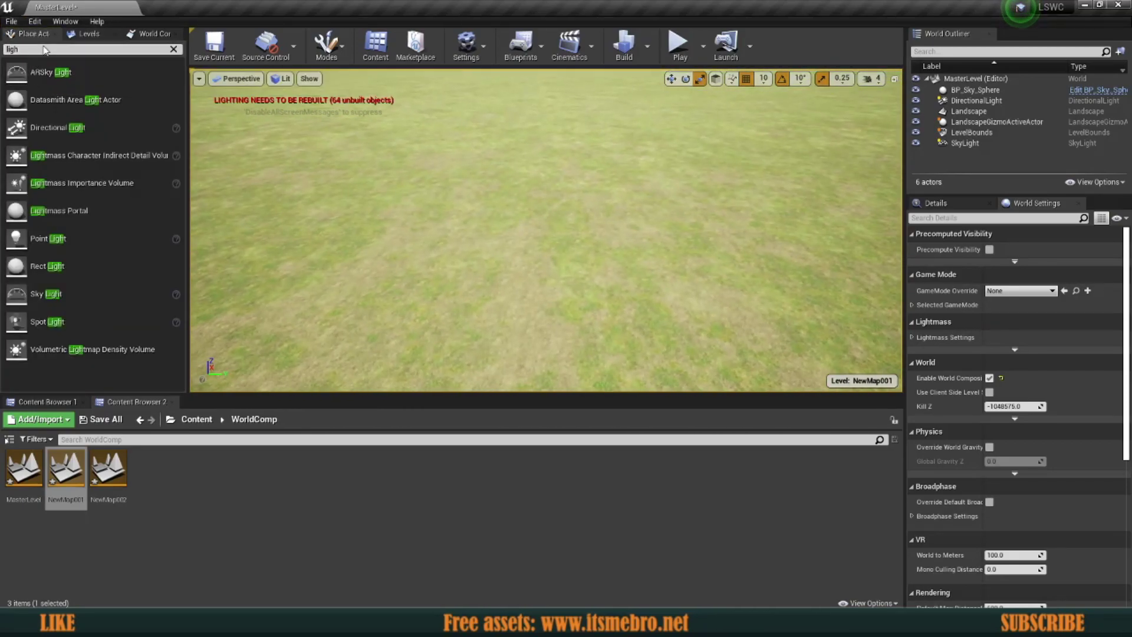
{"action": "left_click", "coordinate": [173, 49]}
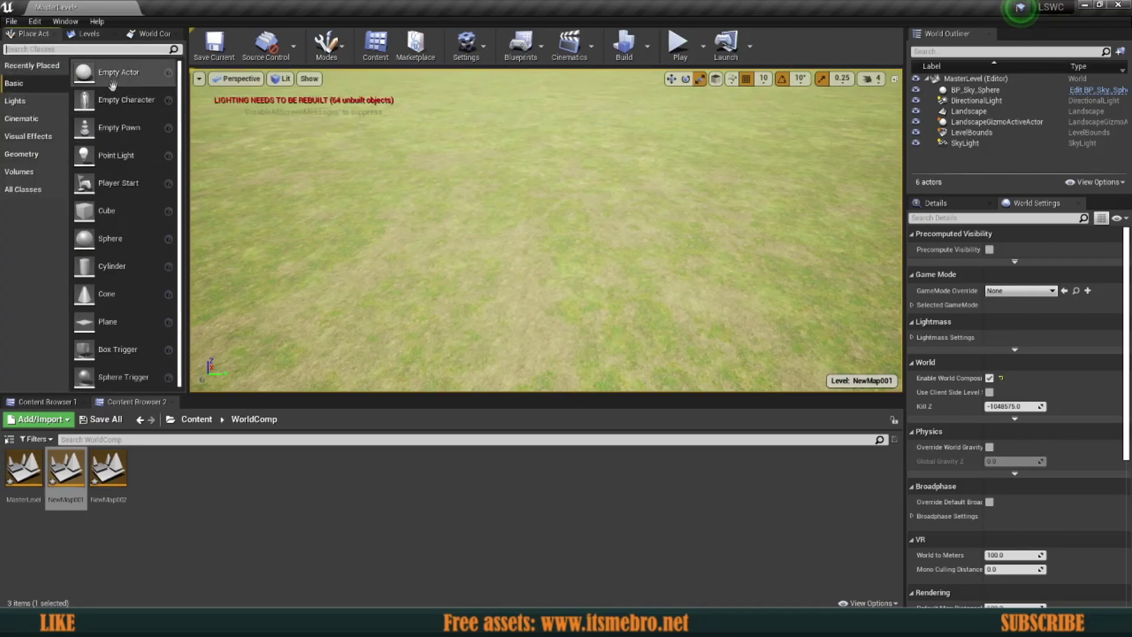
{"action": "left_click_drag", "start_coordinate": [84, 211], "coordinate": [320, 201]}
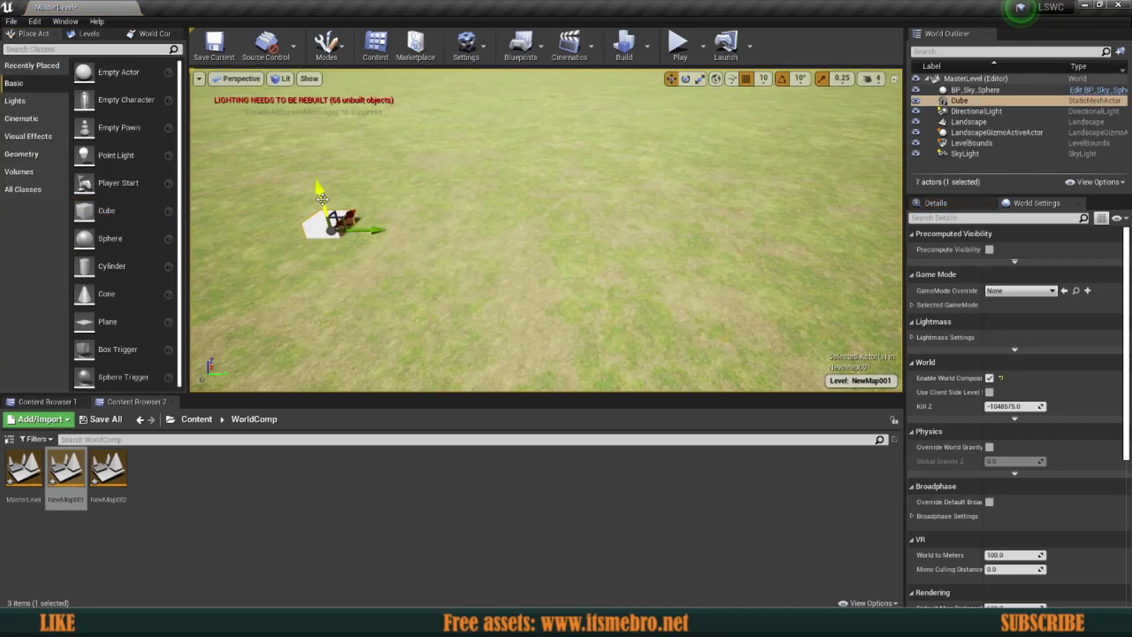
{"action": "key", "text": "w"}
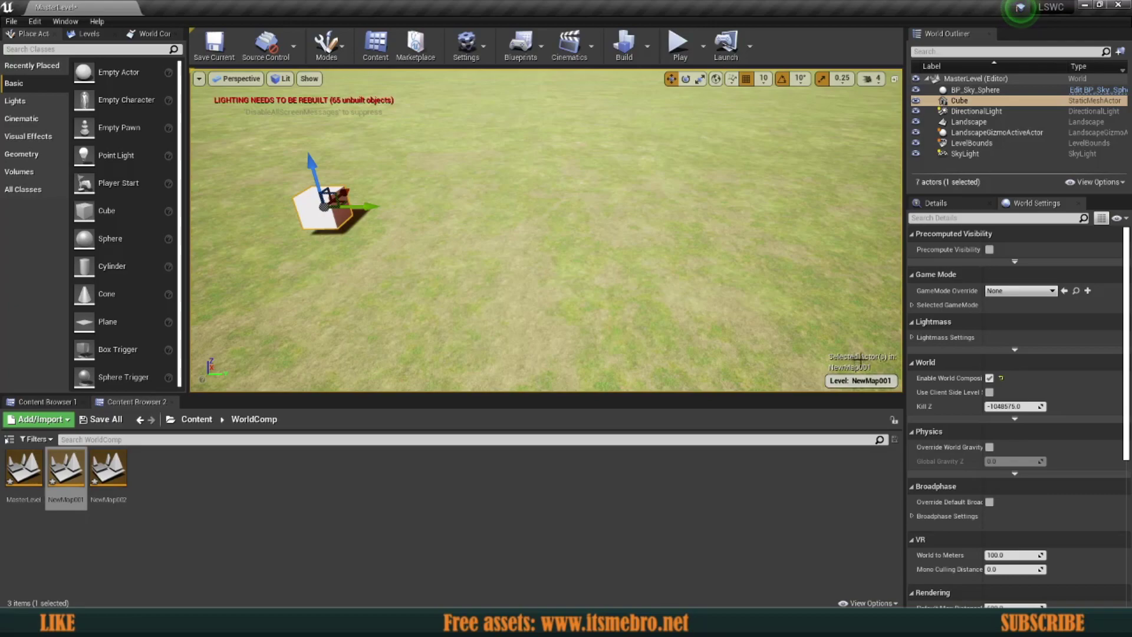
{"action": "left_click_drag", "start_coordinate": [362, 207], "coordinate": [384, 204], "text": "alt"}
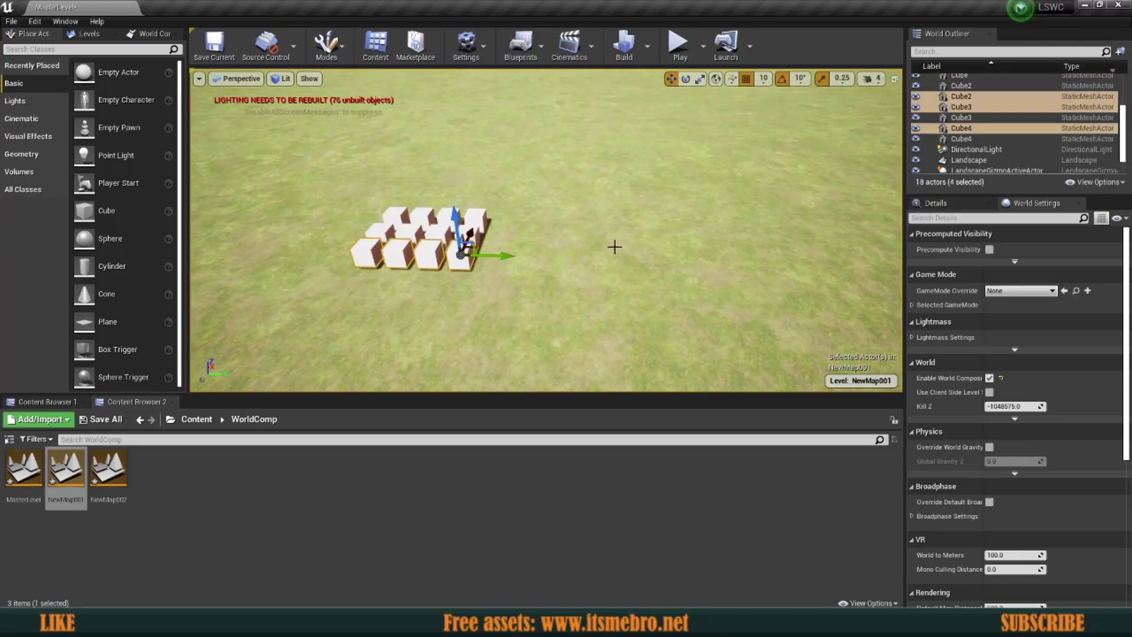
{"action": "scroll", "coordinate": [614, 245], "scroll_direction": "up", "scroll_amount": 3}
{"action": "right_click_drag", "start_coordinate": [534, 228], "coordinate": [551, 229]}
Return to the level list and select NewMap001 to check which level is current.
{"action": "left_click", "coordinate": [79, 40]}
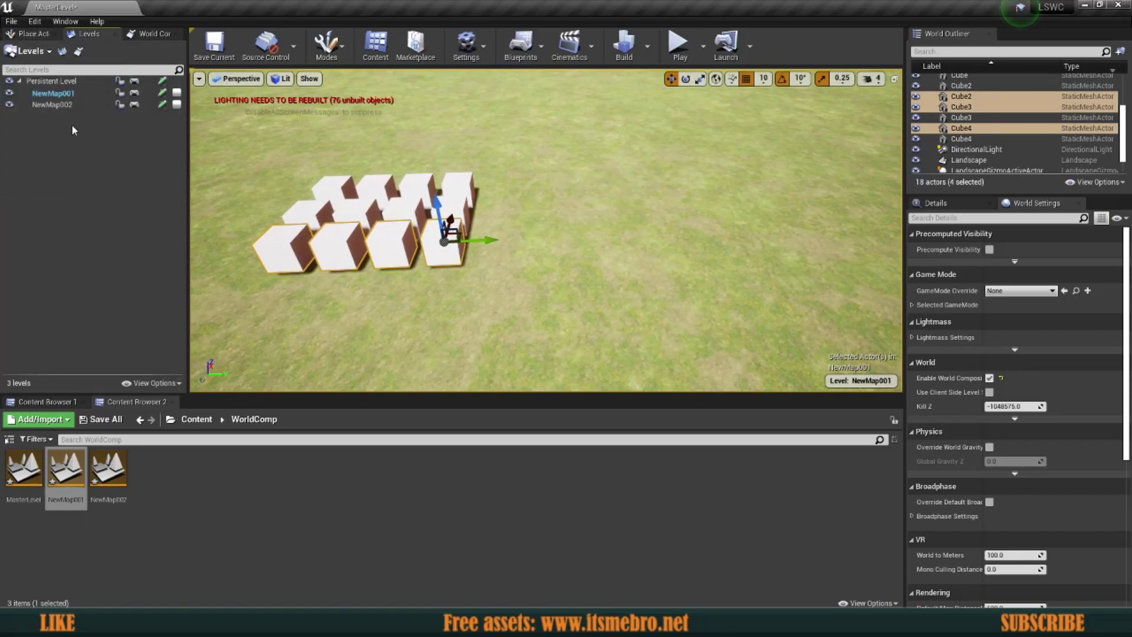
{"action": "left_click", "coordinate": [55, 94]}
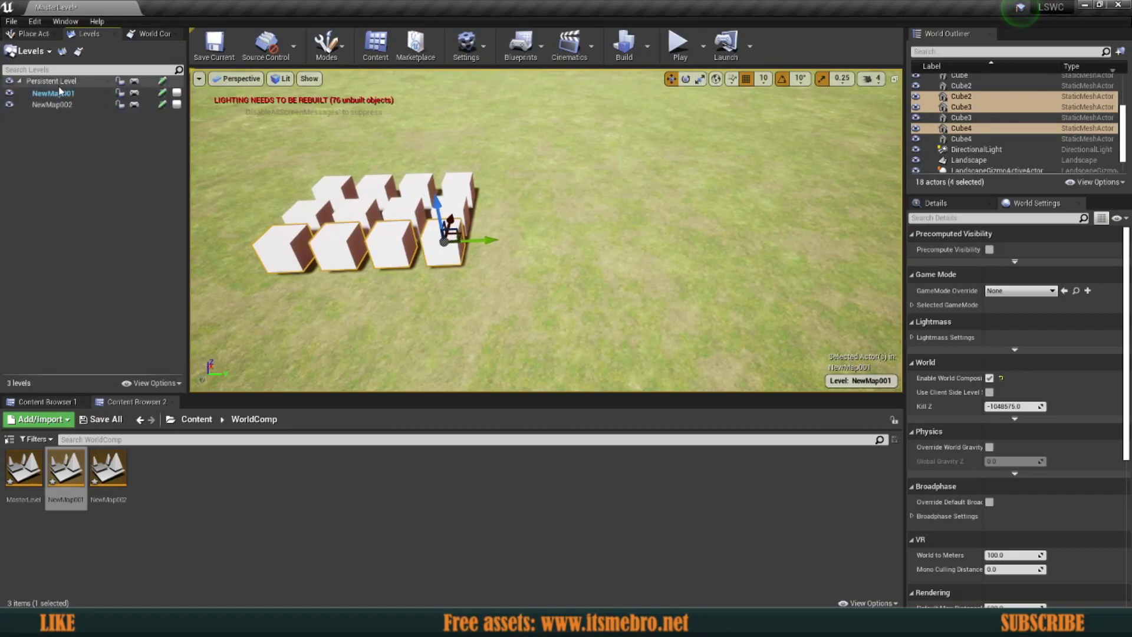
{"action": "left_click", "coordinate": [74, 140]}
{"action": "left_click", "coordinate": [52, 94]}
{"action": "left_click", "coordinate": [65, 138]}
{"action": "left_click", "coordinate": [37, 94]}
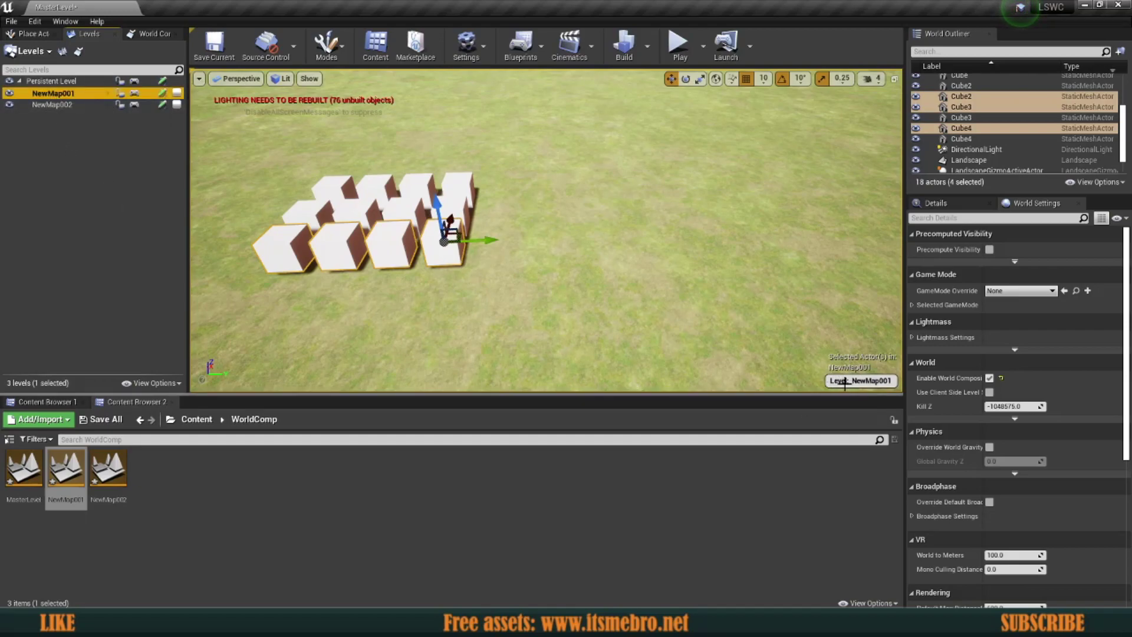
Select the landscape and one of the cubes to check which level each belongs to.
{"action": "left_click", "coordinate": [651, 263]}
{"action": "right_click_drag", "start_coordinate": [652, 259], "coordinate": [627, 204]}
{"action": "right_click_drag", "start_coordinate": [587, 236], "coordinate": [776, 372]}
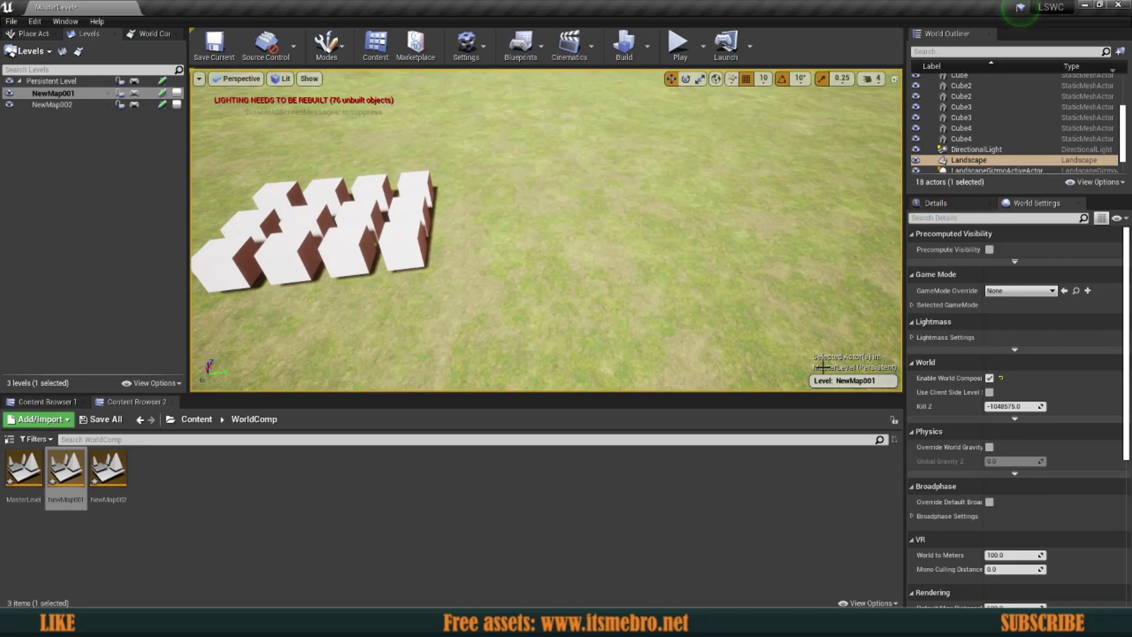
{"action": "right_click_drag", "start_coordinate": [483, 286], "coordinate": [480, 283]}
{"action": "left_click", "coordinate": [451, 274]}
{"action": "left_click", "coordinate": [405, 277]}
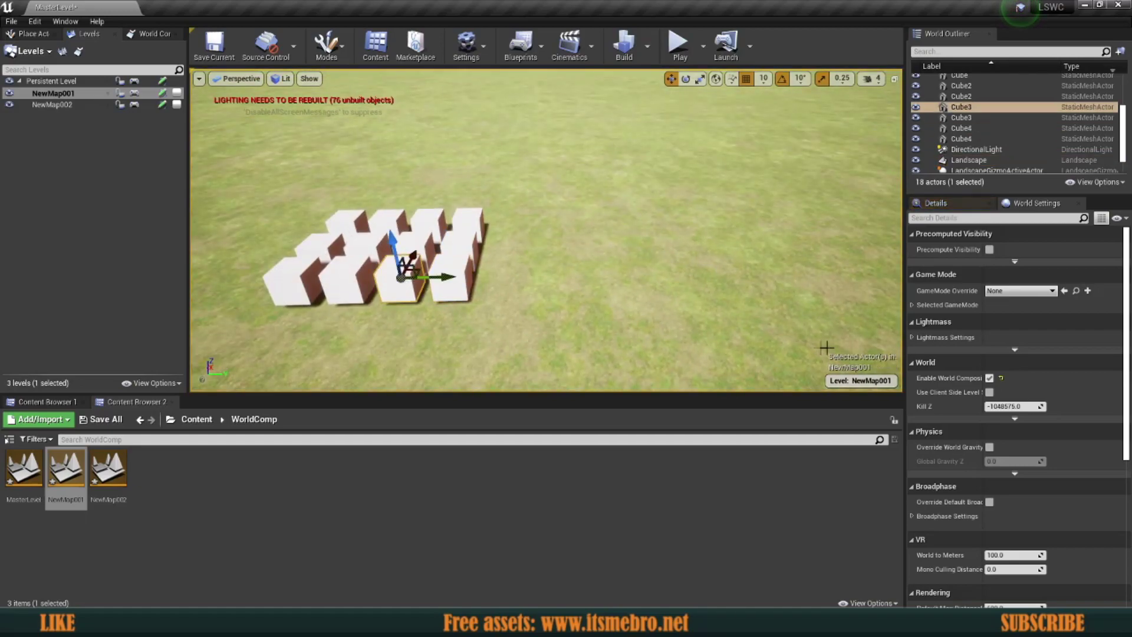
{"action": "mouse_move", "coordinate": [859, 373]}
{"action": "right_mouse_down"}
{"action": "mouse_move", "coordinate": [825, 371]}
{"action": "mouse_move", "coordinate": [866, 386]}
{"action": "right_mouse_up"}
Make NewMap002 the current level, place a basic sphere beside the cubes and duplicate it into a row of four.
{"action": "left_click", "coordinate": [53, 104]}
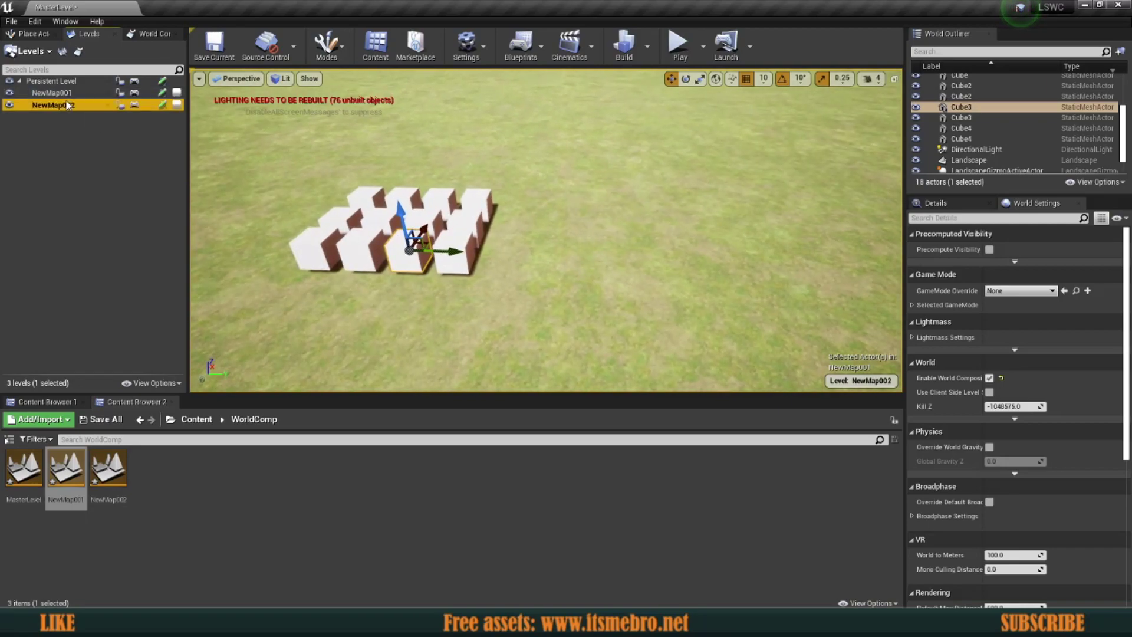
{"action": "left_click", "coordinate": [33, 34]}
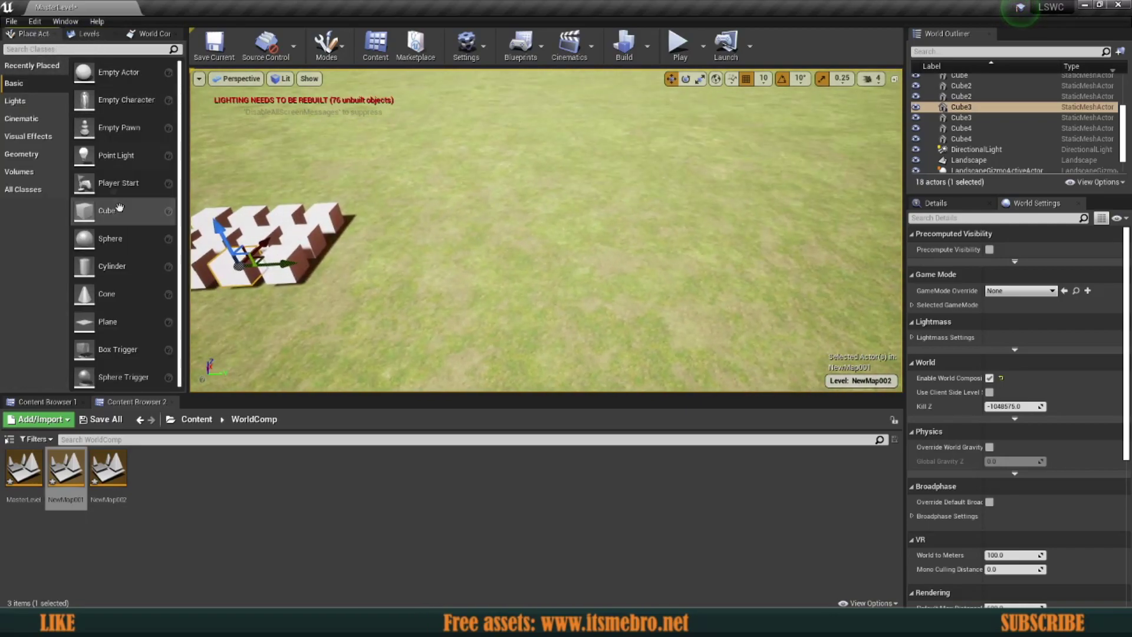
{"action": "left_click_drag", "start_coordinate": [110, 238], "coordinate": [587, 260]}
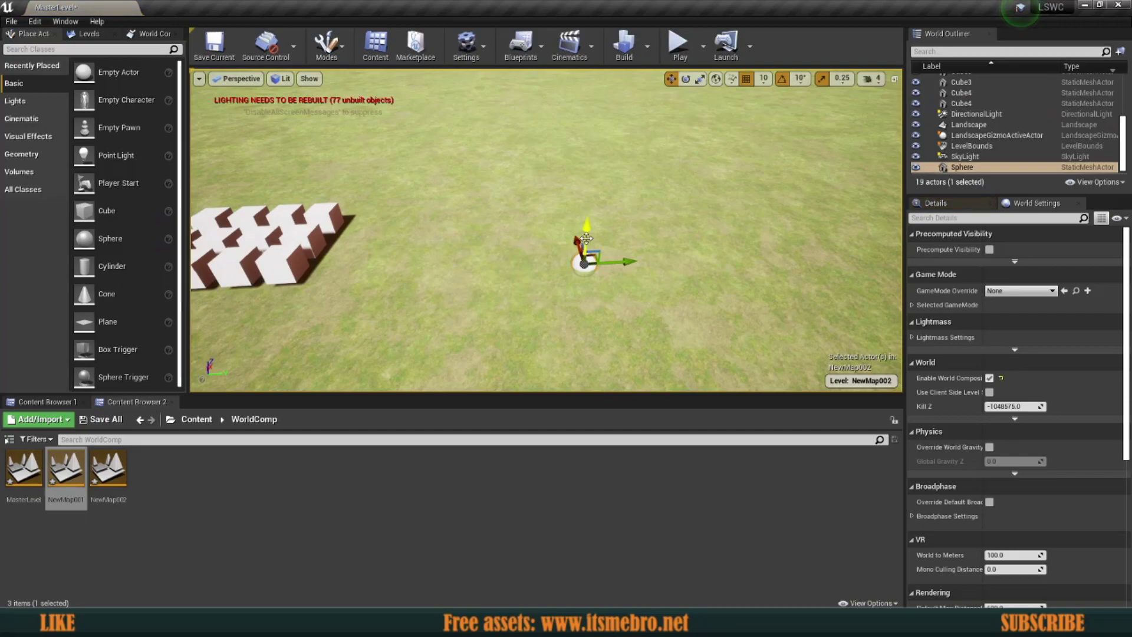
{"action": "left_click_drag", "start_coordinate": [644, 236], "coordinate": [778, 238]}
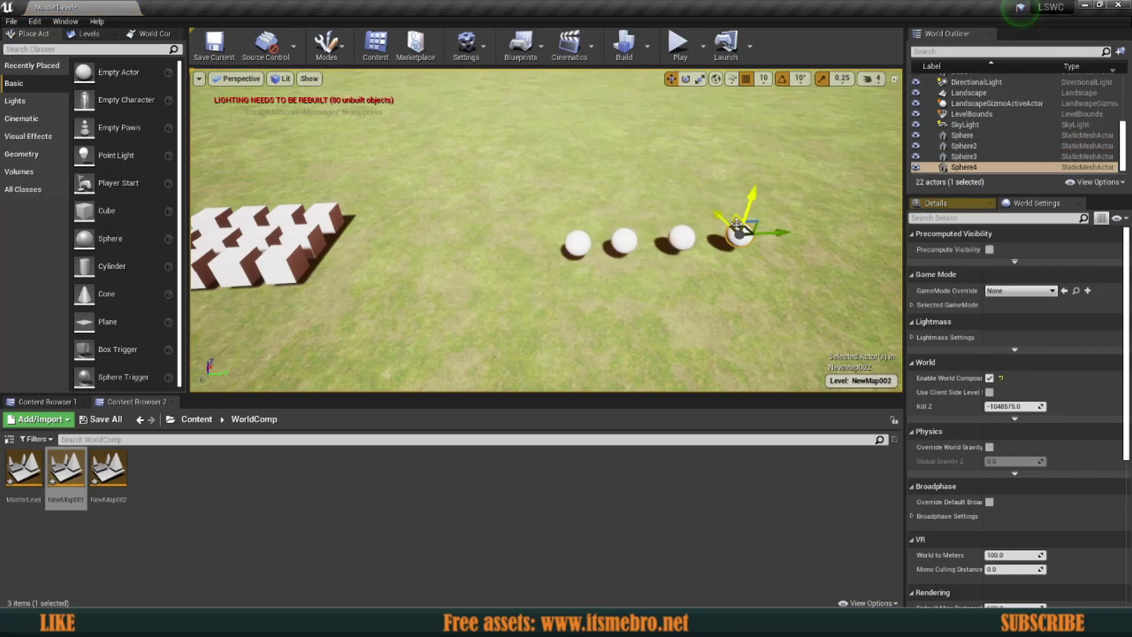
Select all four spheres and duplicate the row twice to form three rows of four.
{"action": "left_click", "coordinate": [678, 243], "text": "ctrl"}
{"action": "left_click", "coordinate": [626, 241], "text": "ctrl"}
{"action": "left_click", "coordinate": [583, 241], "text": "ctrl"}
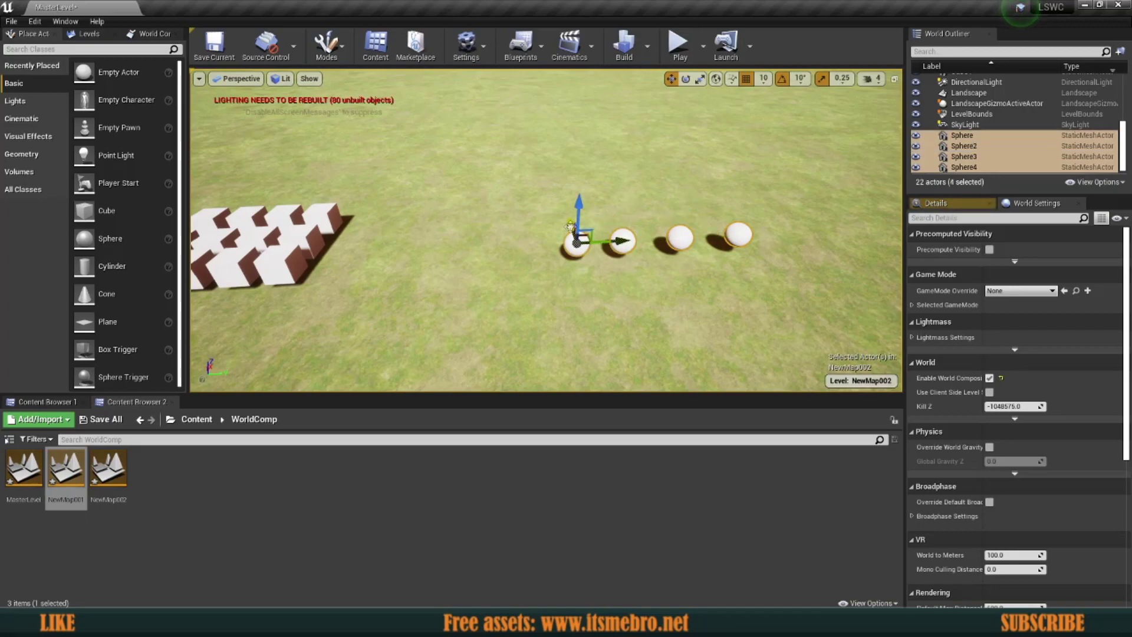
{"action": "left_click_drag", "start_coordinate": [563, 224], "coordinate": [557, 197], "text": "alt"}
{"action": "left_click_drag", "start_coordinate": [688, 189], "coordinate": [669, 157], "text": "alt"}
{"action": "mouse_move", "coordinate": [669, 156]}
{"action": "right_mouse_down"}
{"action": "mouse_move", "coordinate": [619, 162]}
{"action": "mouse_move", "coordinate": [678, 162]}
{"action": "right_mouse_up"}
{"action": "key", "text": "s"}
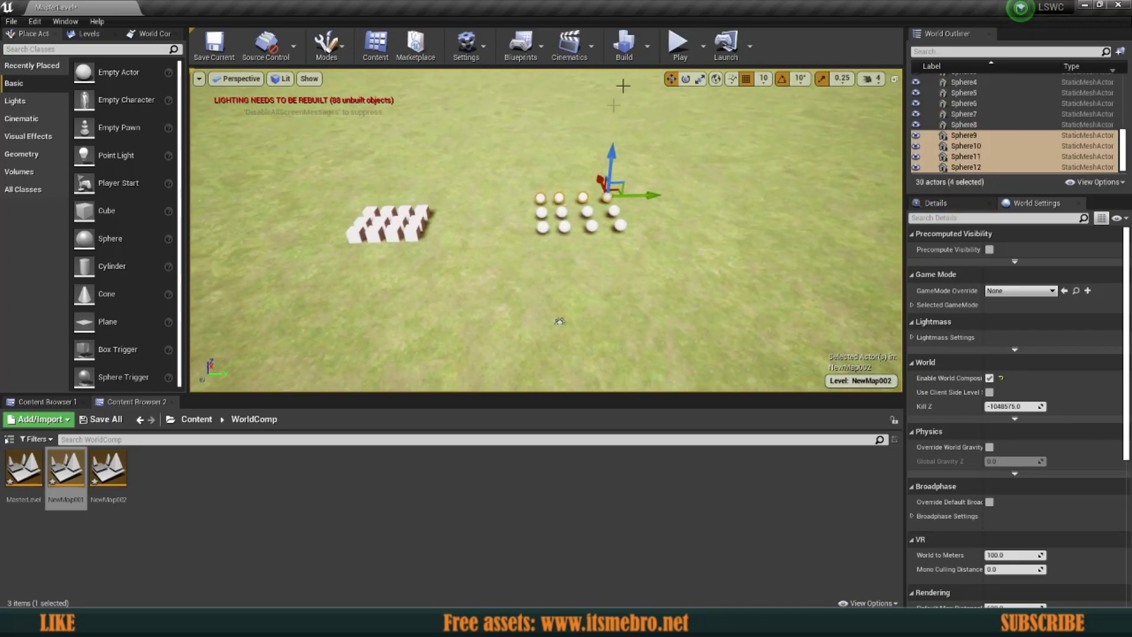
Play the level, run the character towards the cubes and spheres, and stop the session.
{"action": "left_click", "coordinate": [680, 48]}
{"action": "key", "text": "w"}
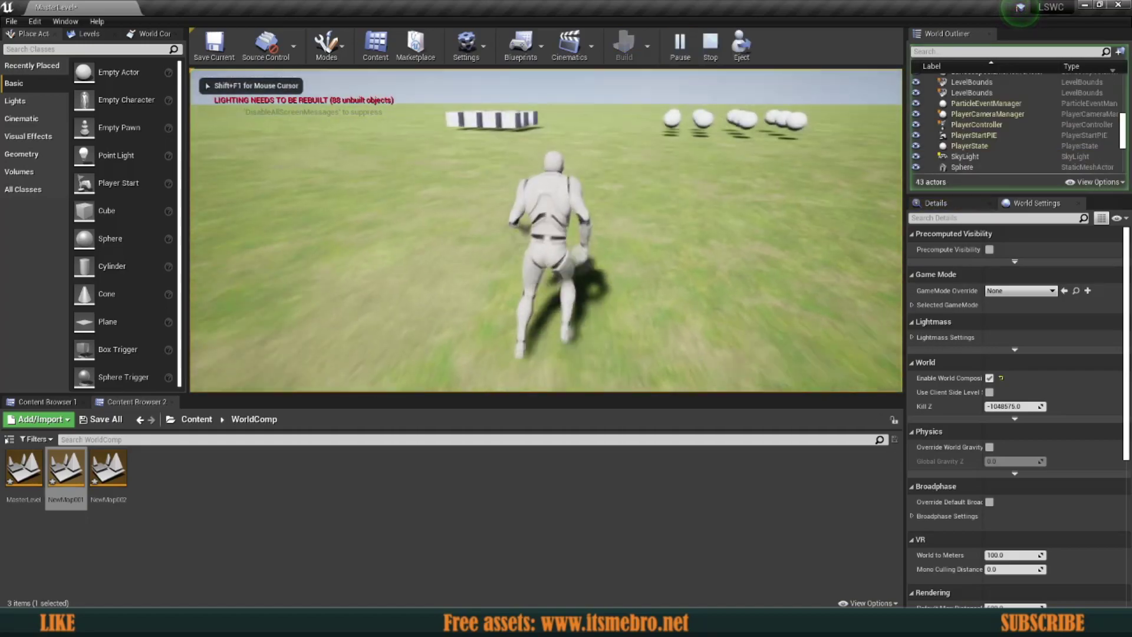
{"action": "key", "text": "space"}
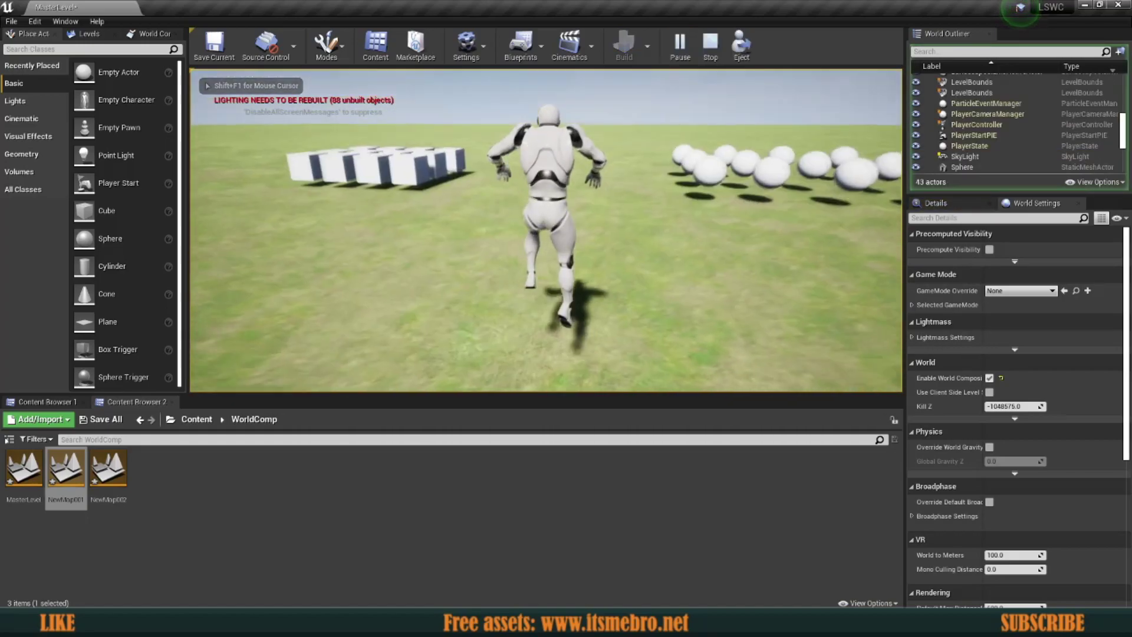
{"action": "key", "text": "space"}
{"action": "key", "text": "w"}
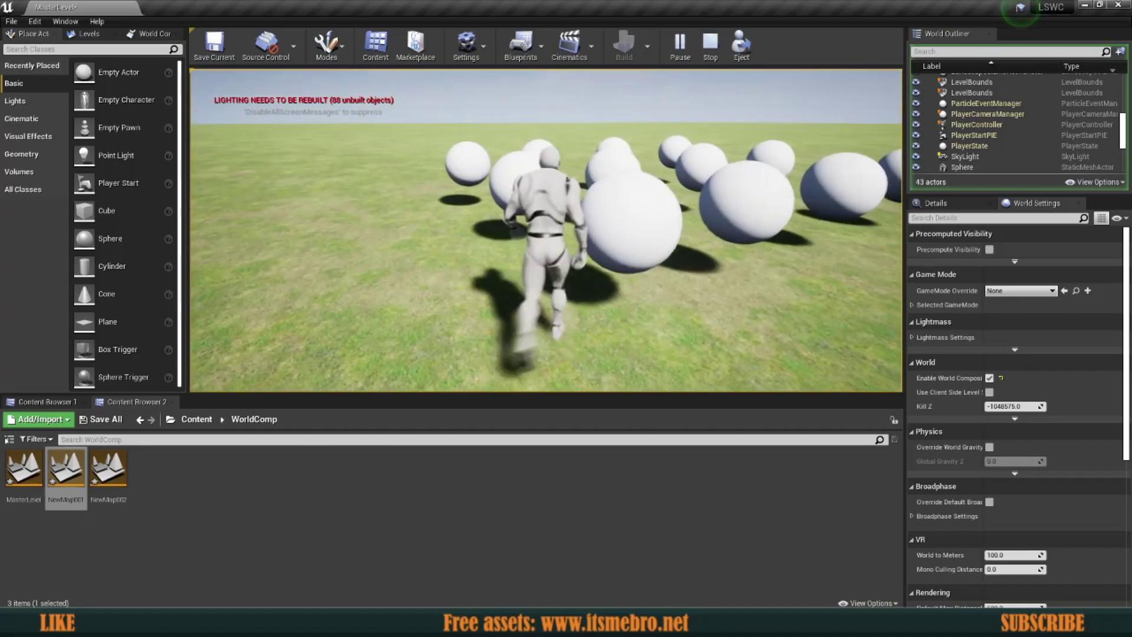
{"action": "key", "text": "Escape"}
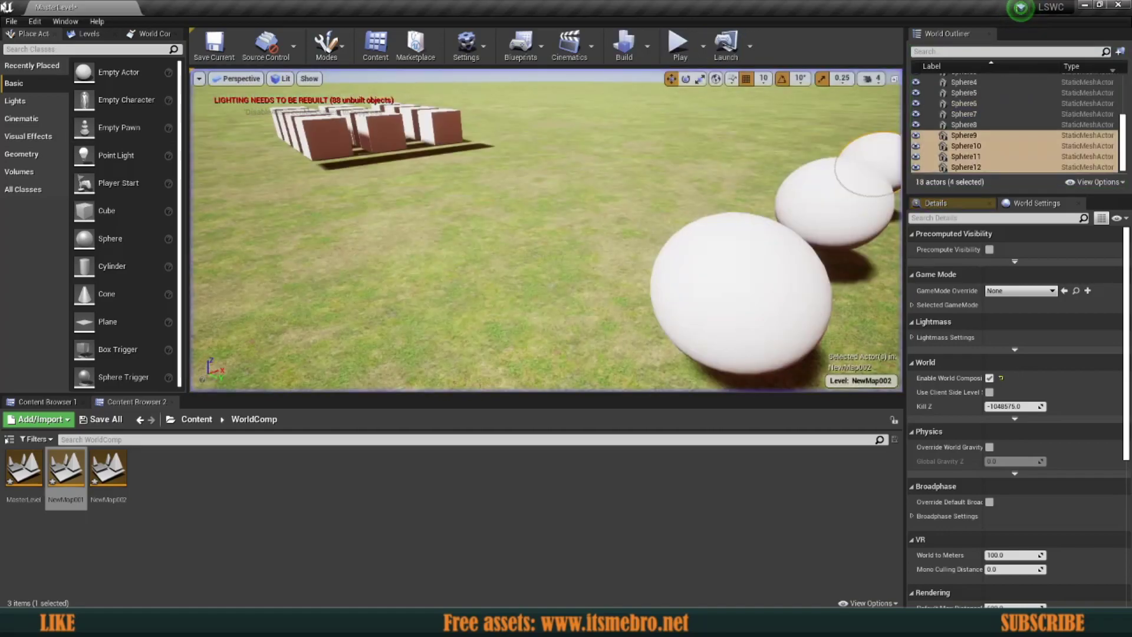
Return to the level list and view the cube and sphere groups together in the viewport.
{"action": "left_click", "coordinate": [89, 34]}
{"action": "left_click", "coordinate": [53, 105]}
{"action": "key", "text": "s"}
{"action": "right_click_drag", "start_coordinate": [472, 224], "coordinate": [566, 242]}
{"action": "right_click_drag", "start_coordinate": [316, 221], "coordinate": [334, 220]}
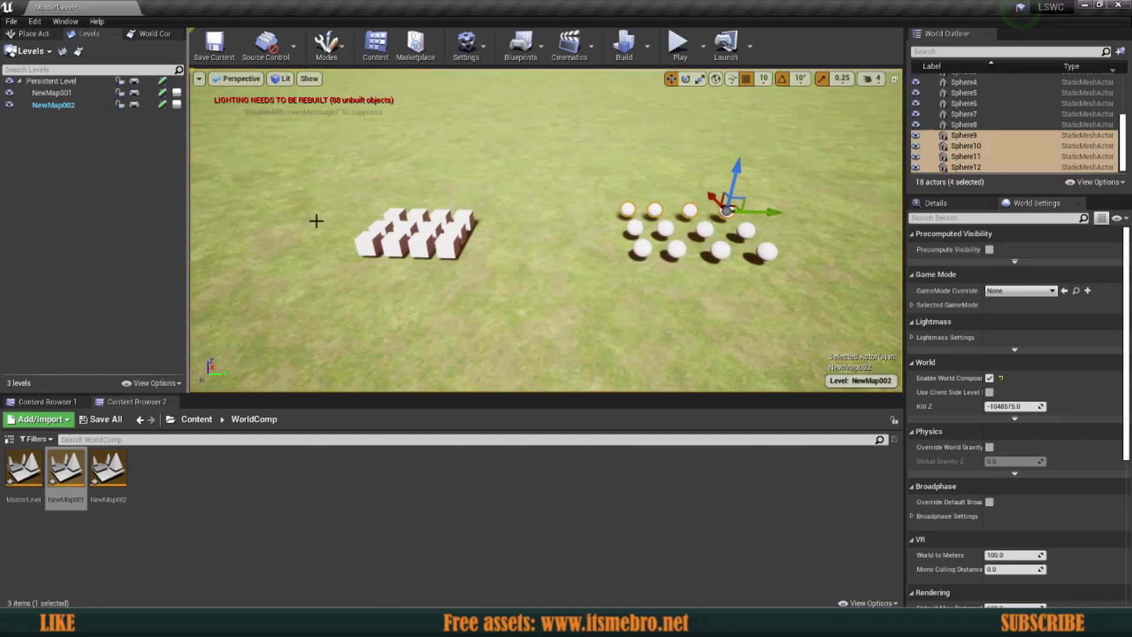
Create a World Composition layer named ShortLoadDist with a streaming distance of 1000.
{"action": "left_click", "coordinate": [150, 33]}
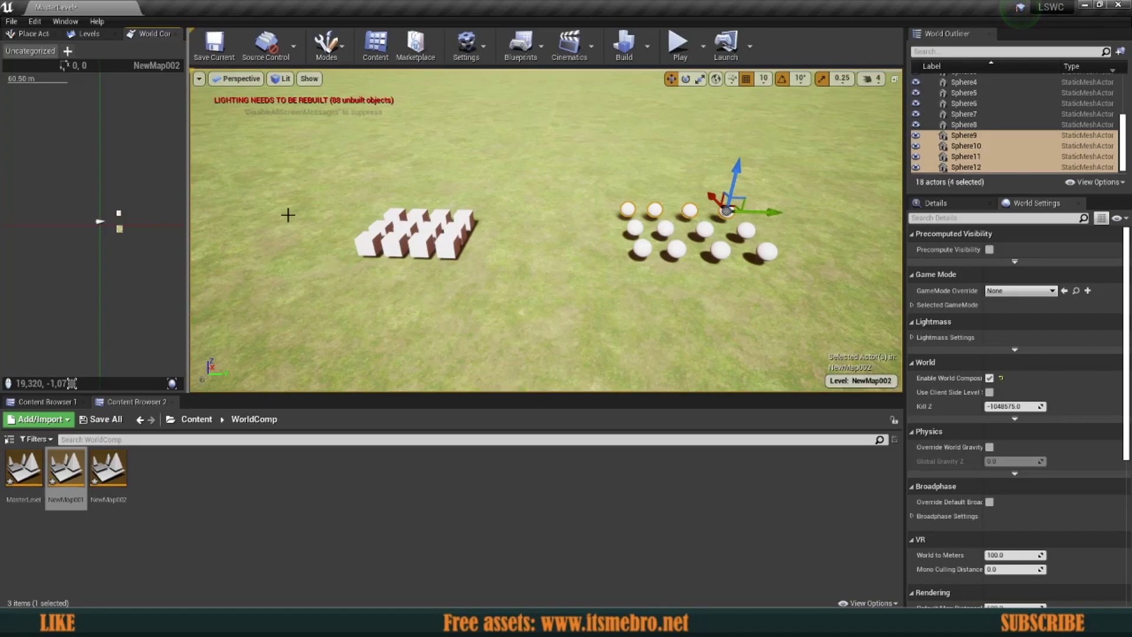
{"action": "left_click", "coordinate": [68, 52]}
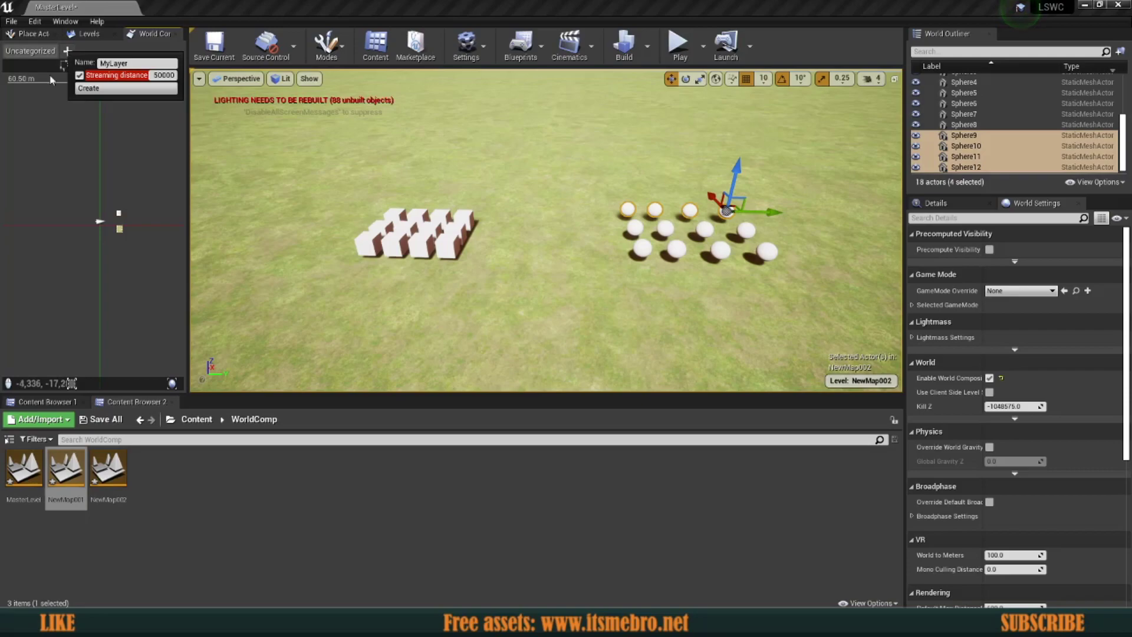
{"action": "left_click", "coordinate": [49, 57]}
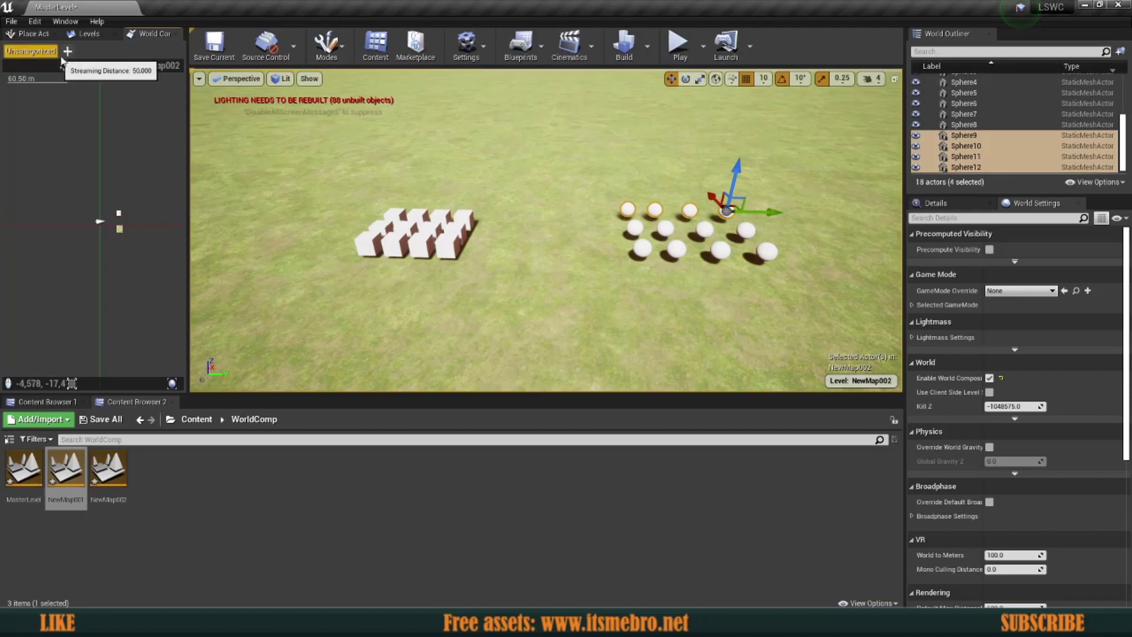
{"action": "left_click", "coordinate": [68, 51]}
{"action": "type", "text": "ShortLoadDist"}
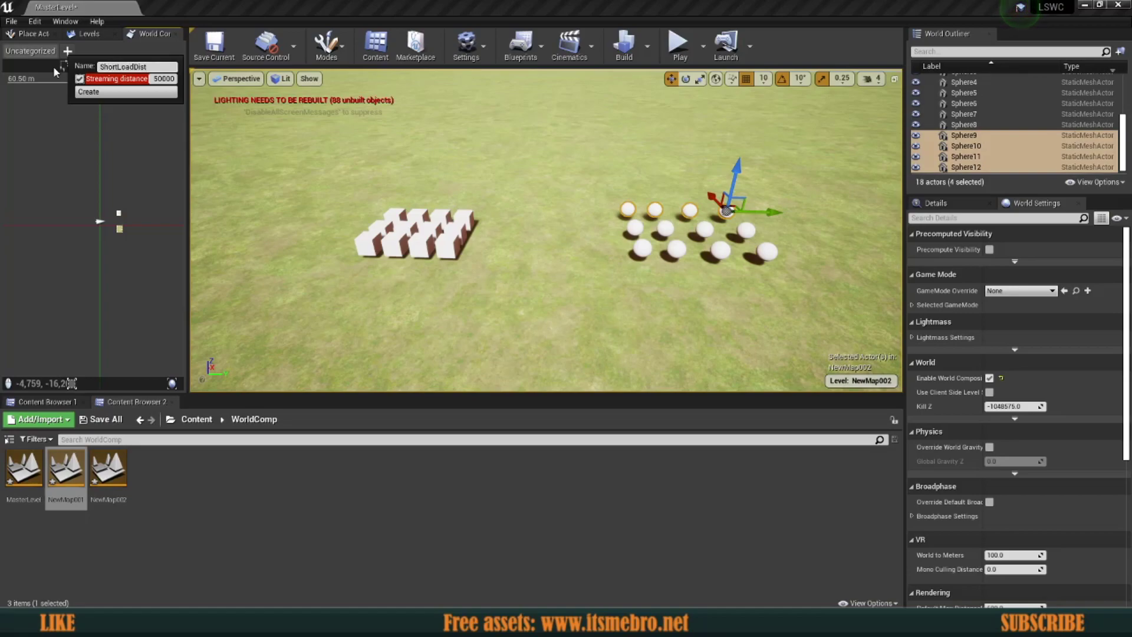
{"action": "key", "text": "Tab"}
{"action": "left_click", "coordinate": [153, 83]}
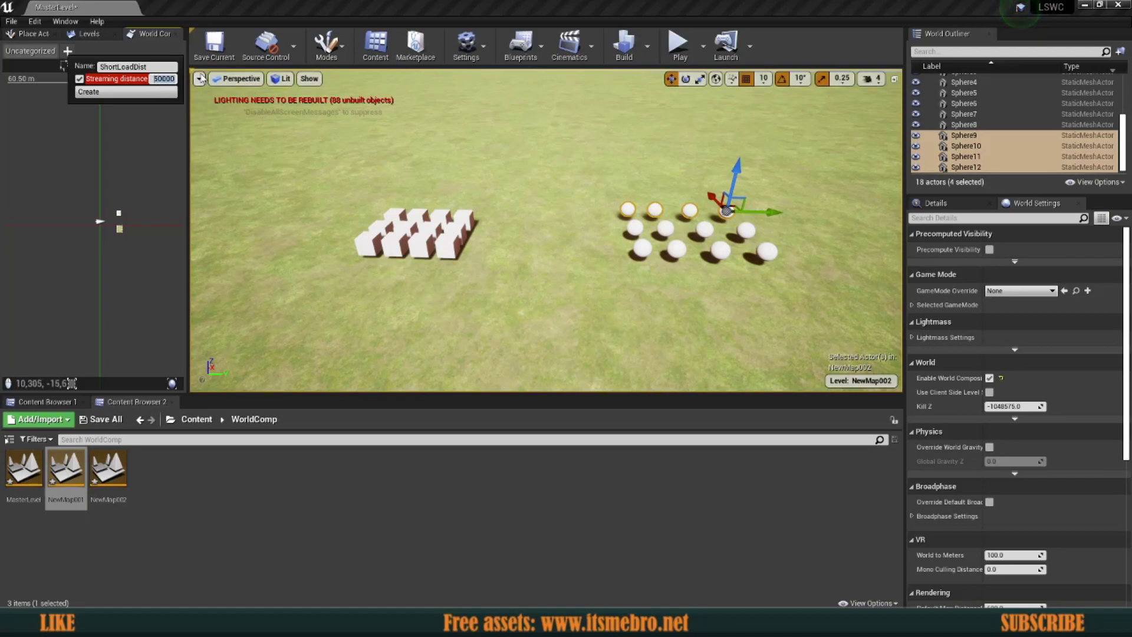
{"action": "type", "text": "1000"}
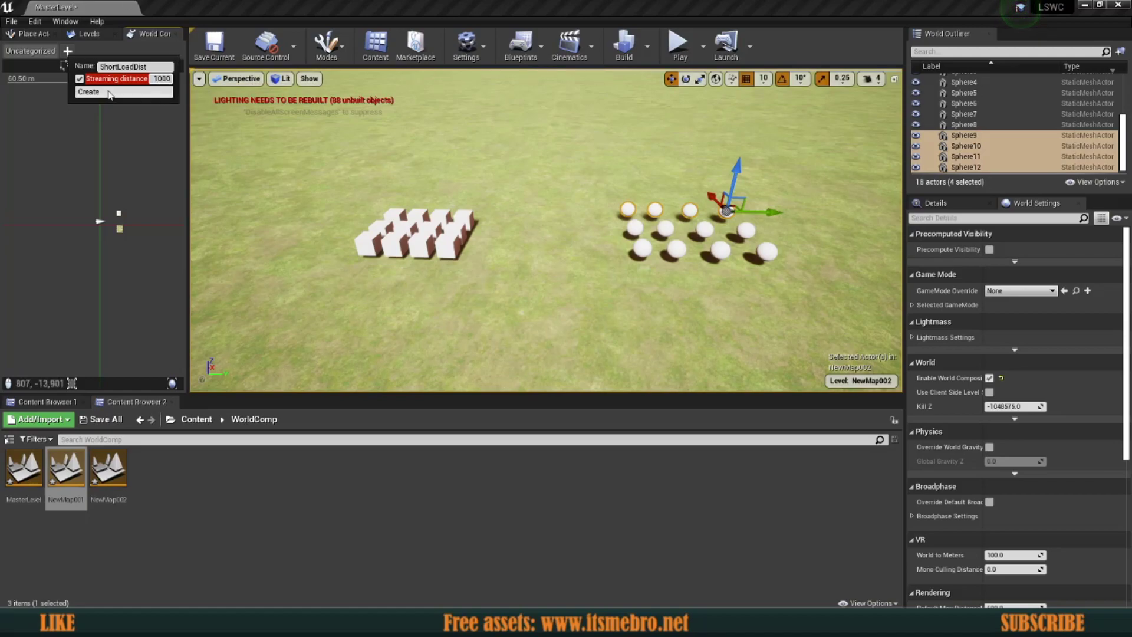
{"action": "left_click", "coordinate": [109, 93]}
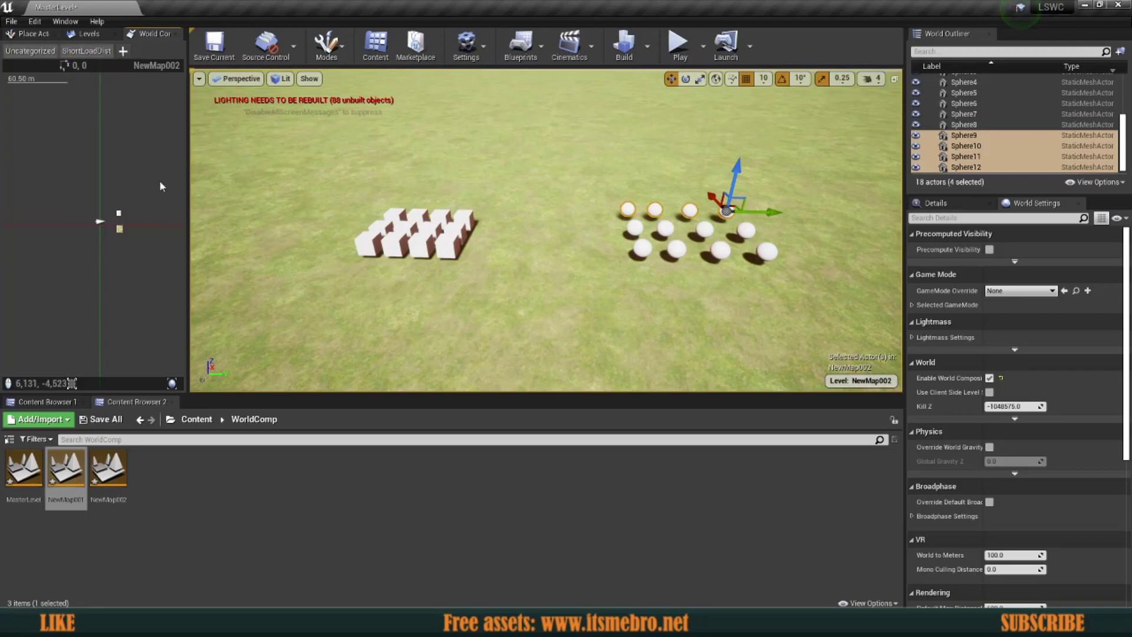
Assign the sublevels NewMap001 and NewMap002 to the ShortLoadDist layer.
{"action": "left_click", "coordinate": [88, 35]}
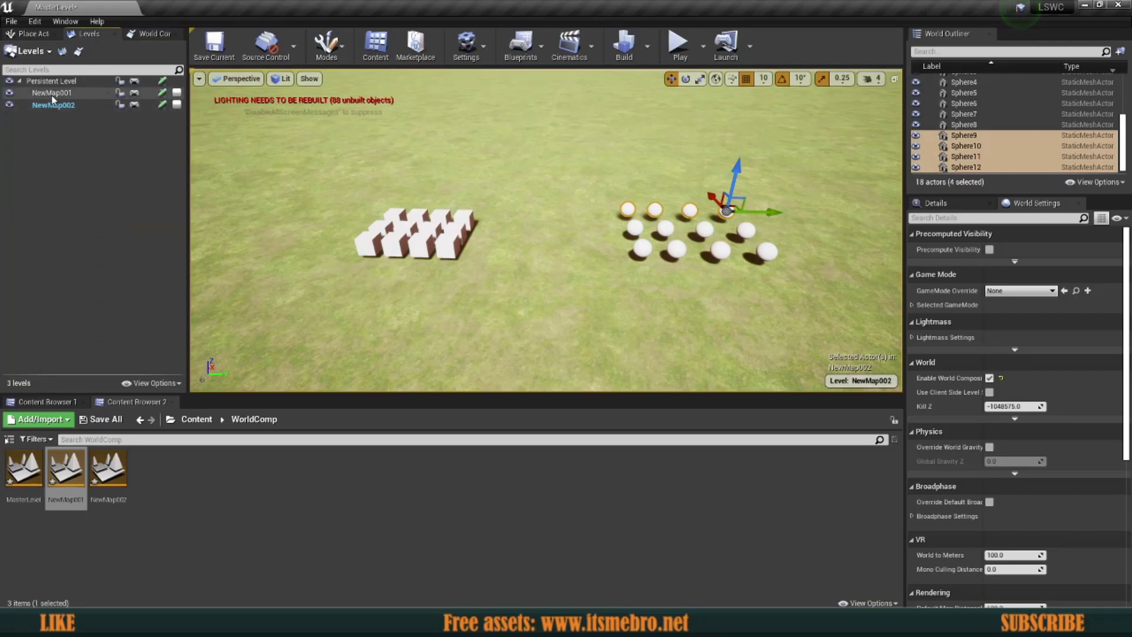
{"action": "left_click", "coordinate": [56, 95]}
{"action": "right_click", "coordinate": [56, 95]}
{"action": "mouse_move", "coordinate": [88, 204]}
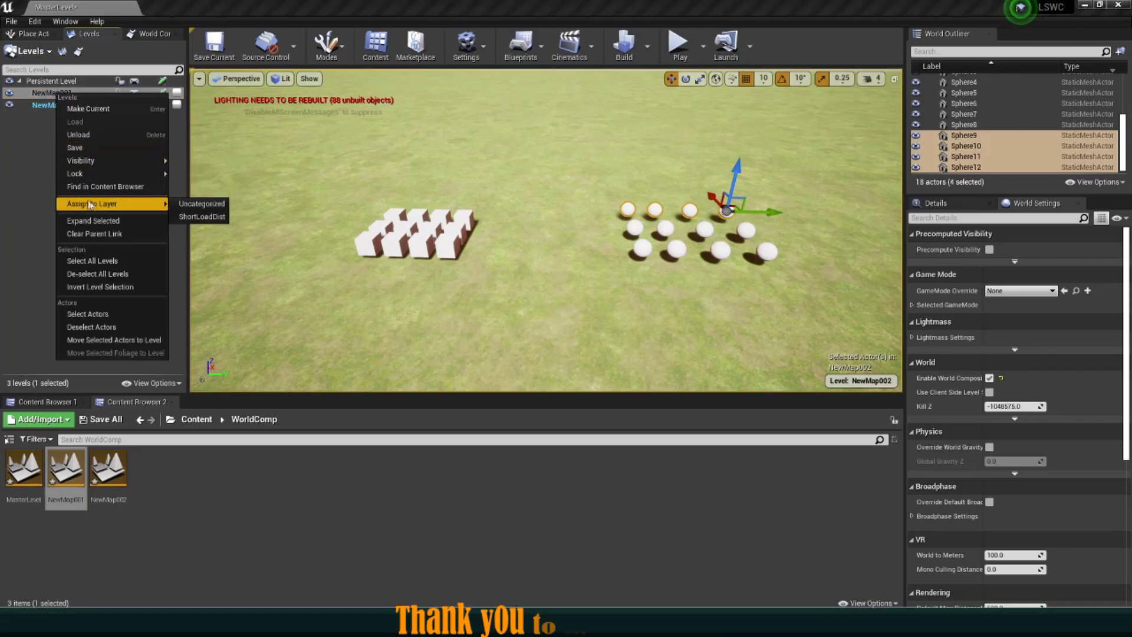
{"action": "left_click", "coordinate": [195, 217]}
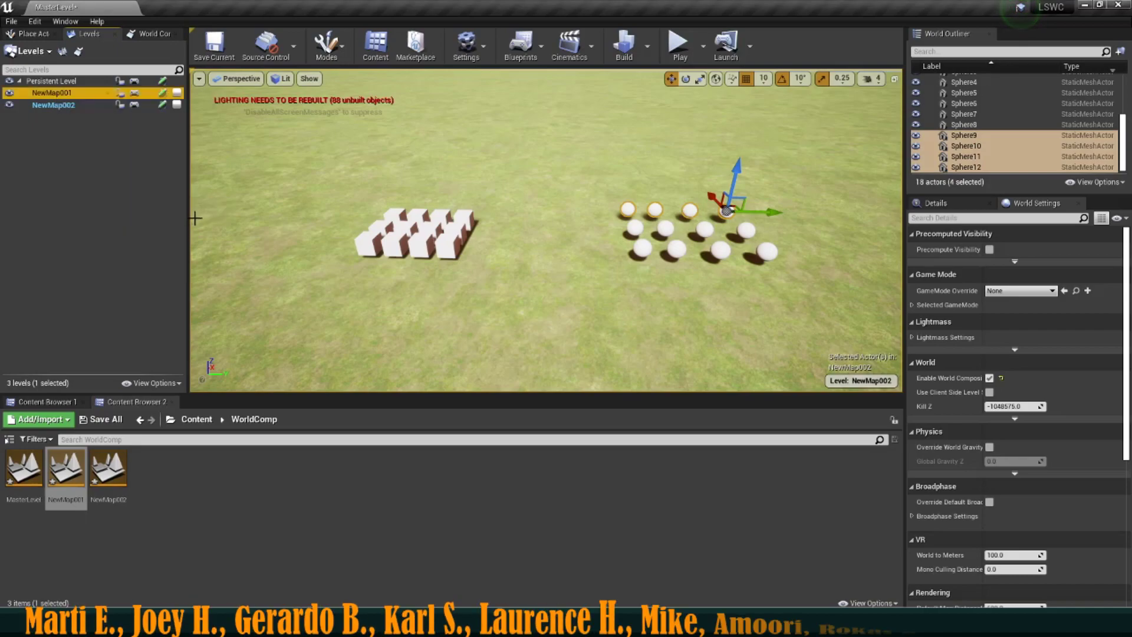
{"action": "right_click", "coordinate": [59, 106]}
{"action": "mouse_move", "coordinate": [118, 216]}
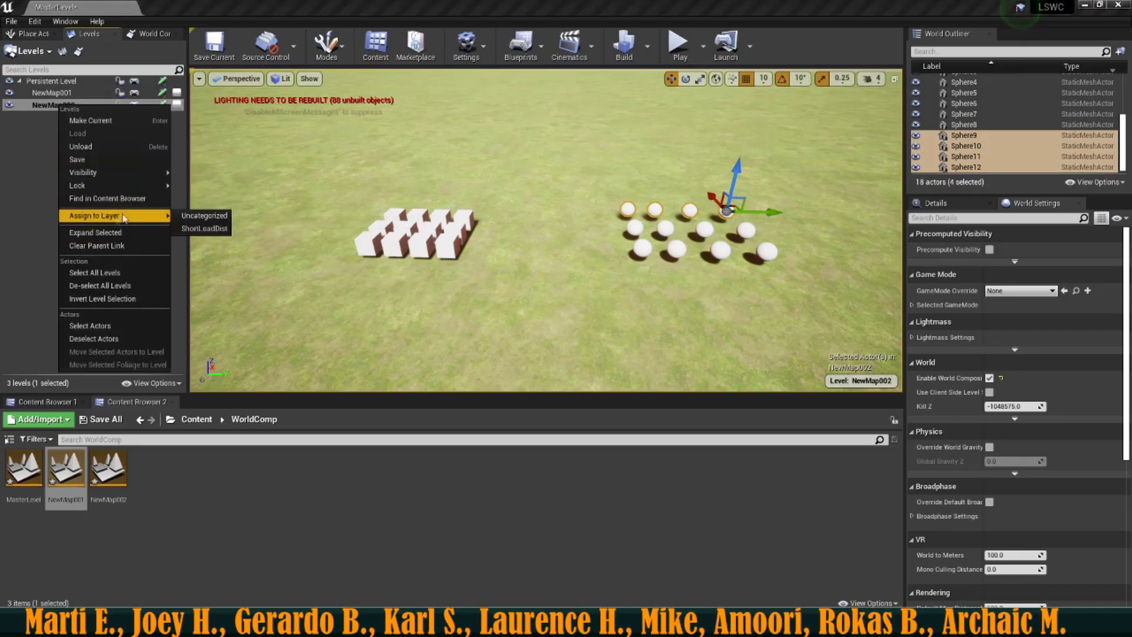
{"action": "left_click", "coordinate": [203, 230]}
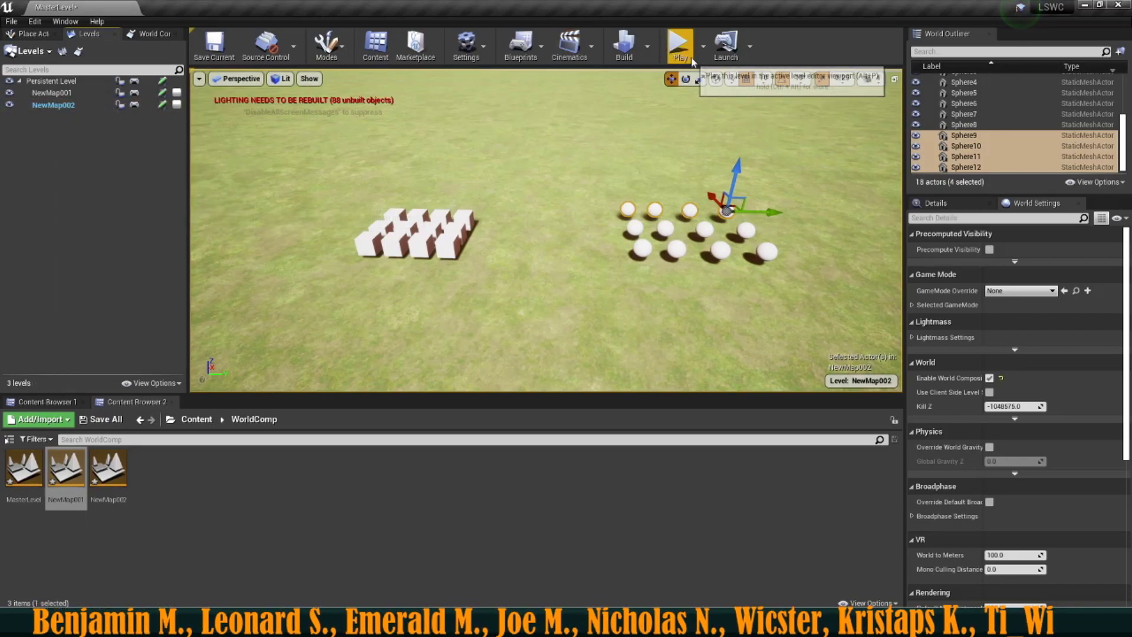
Play the level, run the character back and forth around the cubes and spheres to test streaming, and stop the session.
{"action": "left_click", "coordinate": [678, 45]}
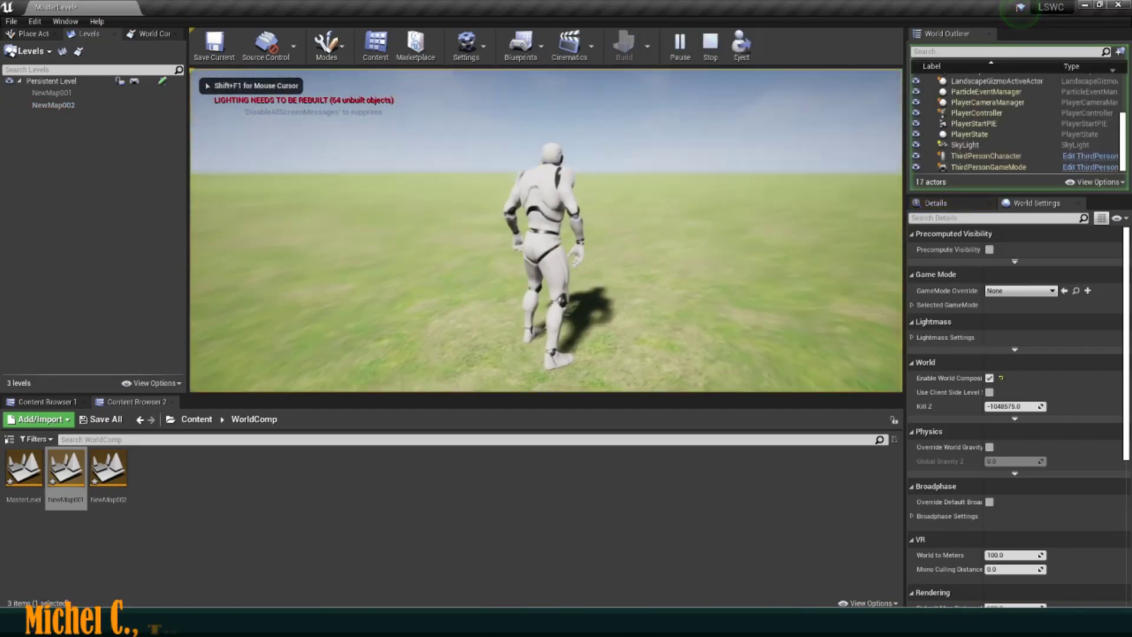
{"action": "key", "text": "w"}
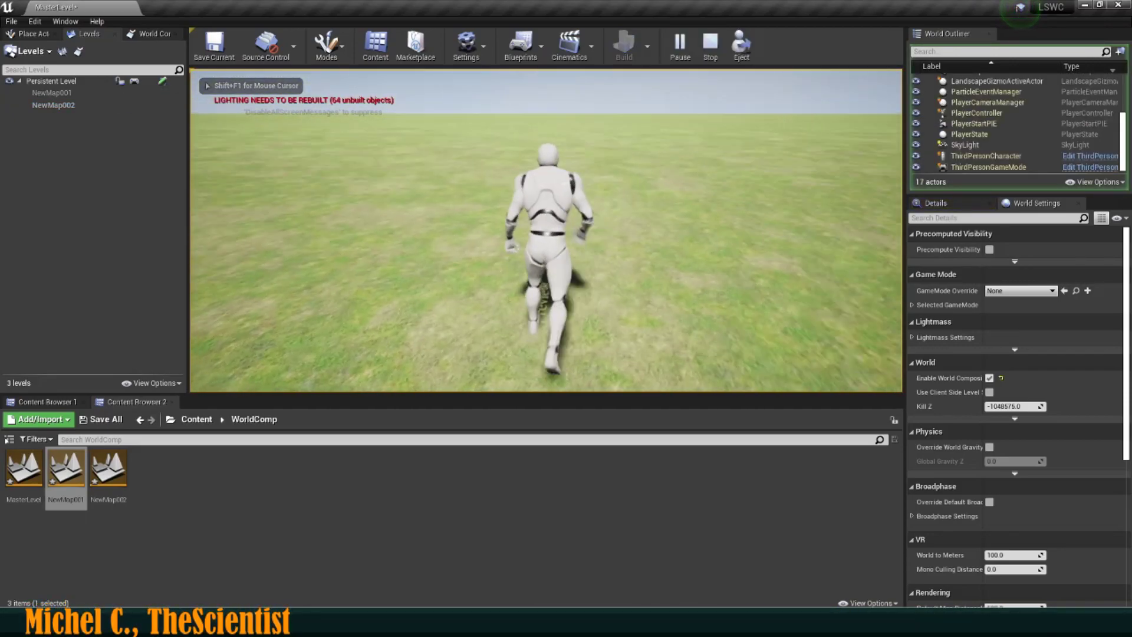
{"action": "key", "text": "a"}
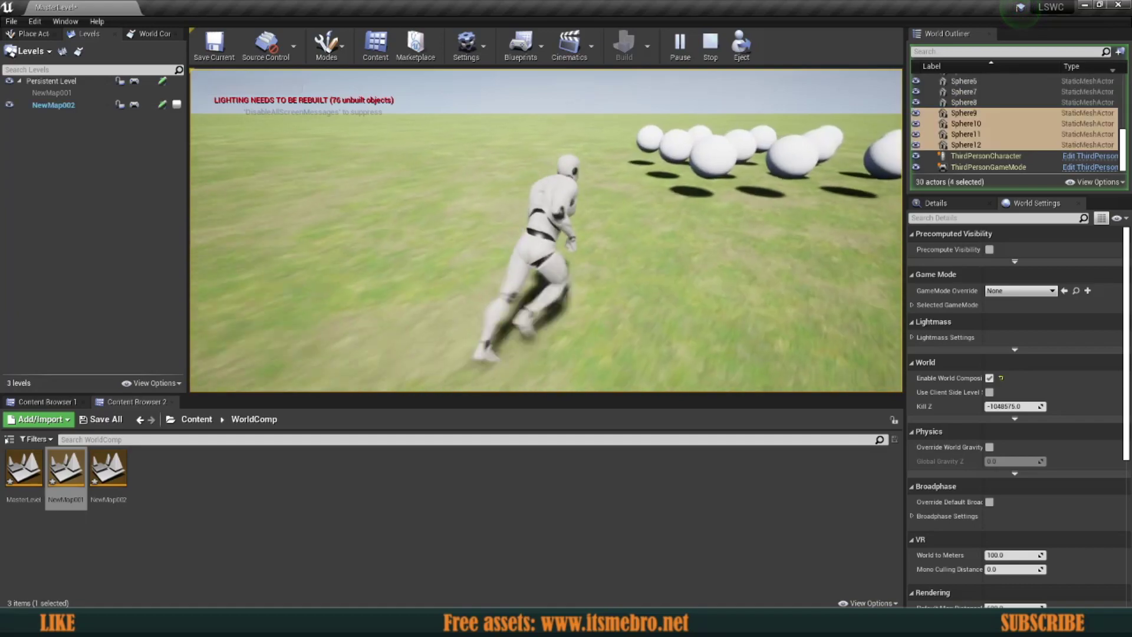
{"action": "key", "text": "s"}
{"action": "key", "text": "w"}
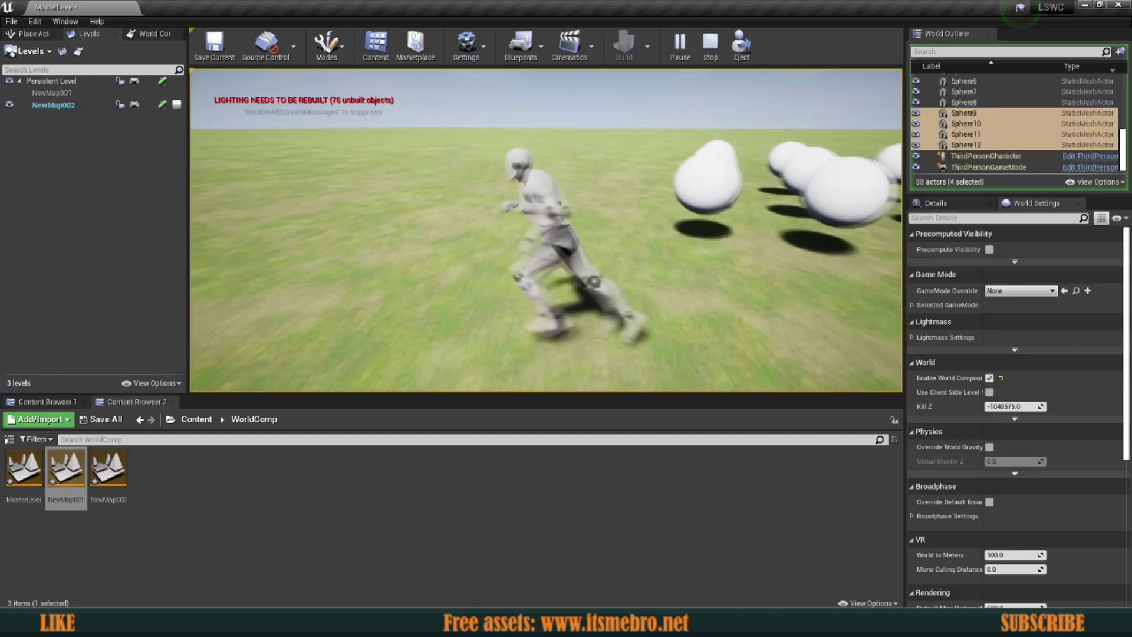
{"action": "key", "text": "s"}
{"action": "key", "text": "a"}
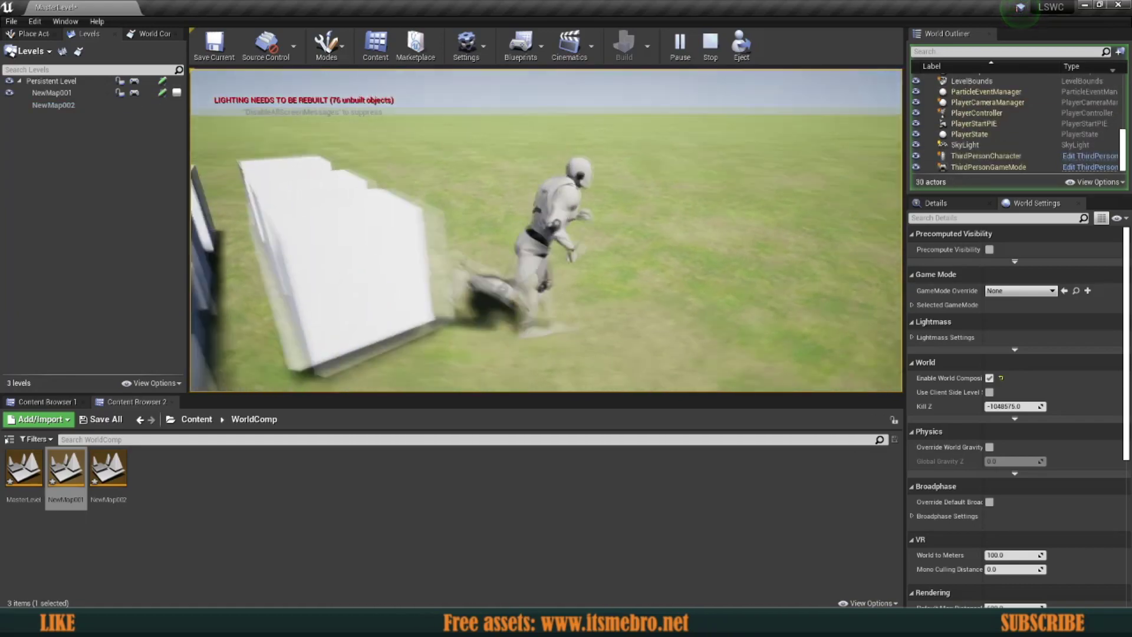
{"action": "key", "text": "w"}
{"action": "key", "text": "s"}
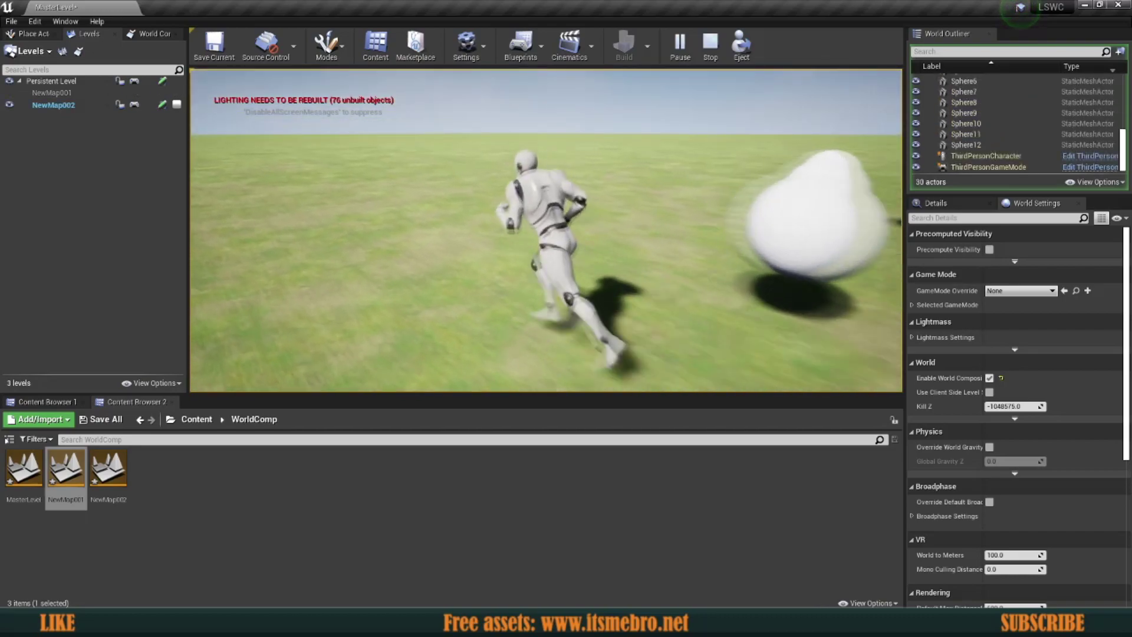
{"action": "key", "text": "d"}
{"action": "key", "text": "s"}
{"action": "key", "text": "a"}
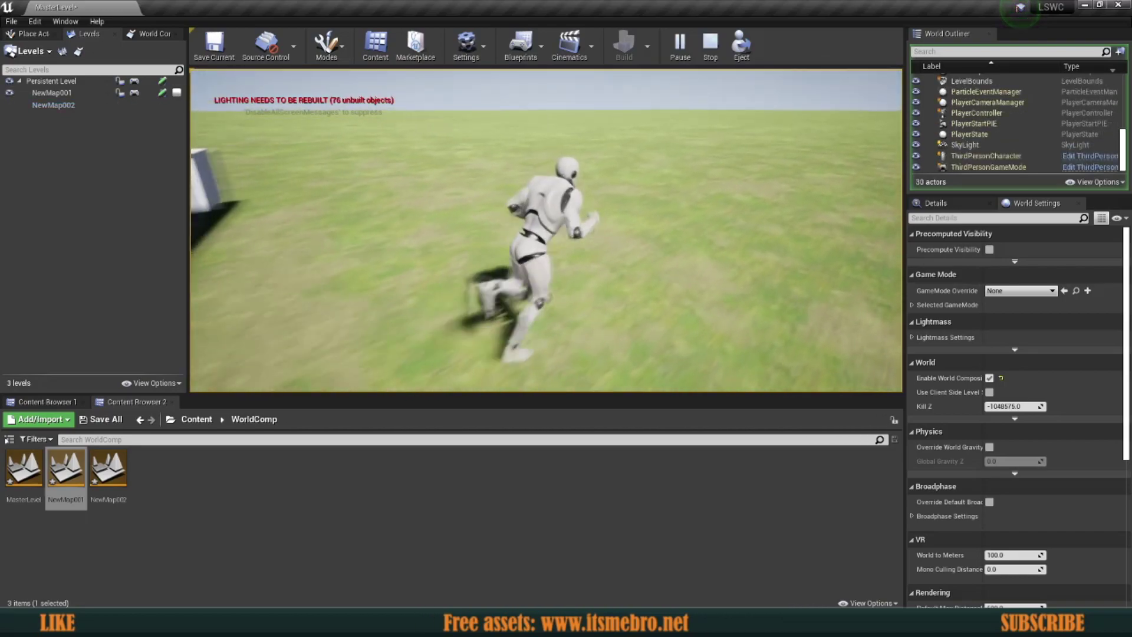
{"action": "key", "text": "d"}
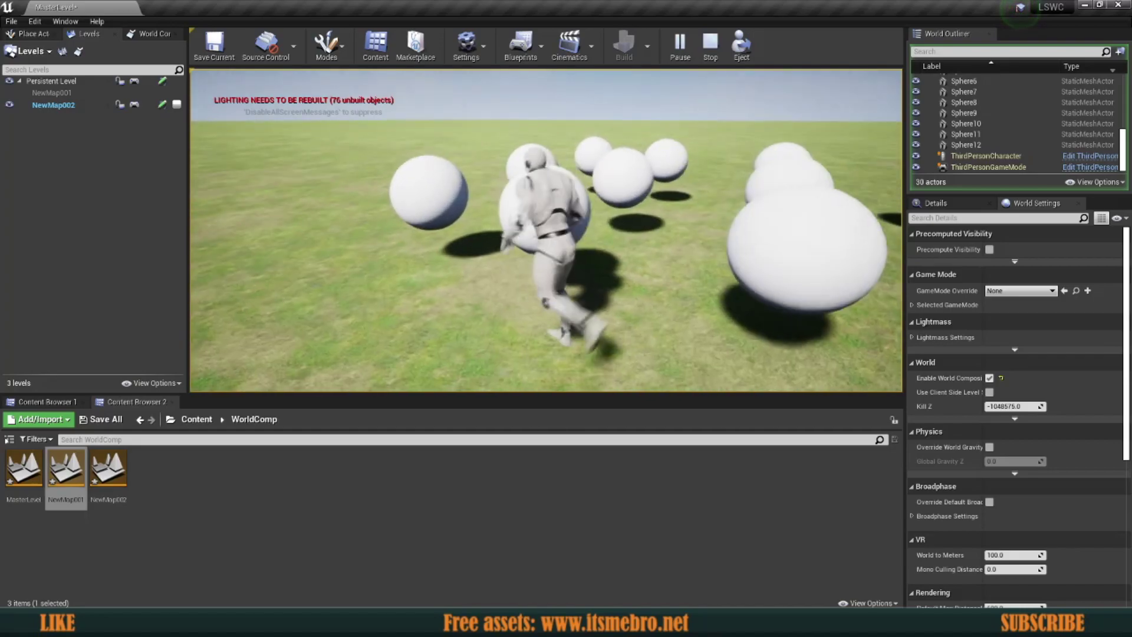
{"action": "key", "text": "w"}
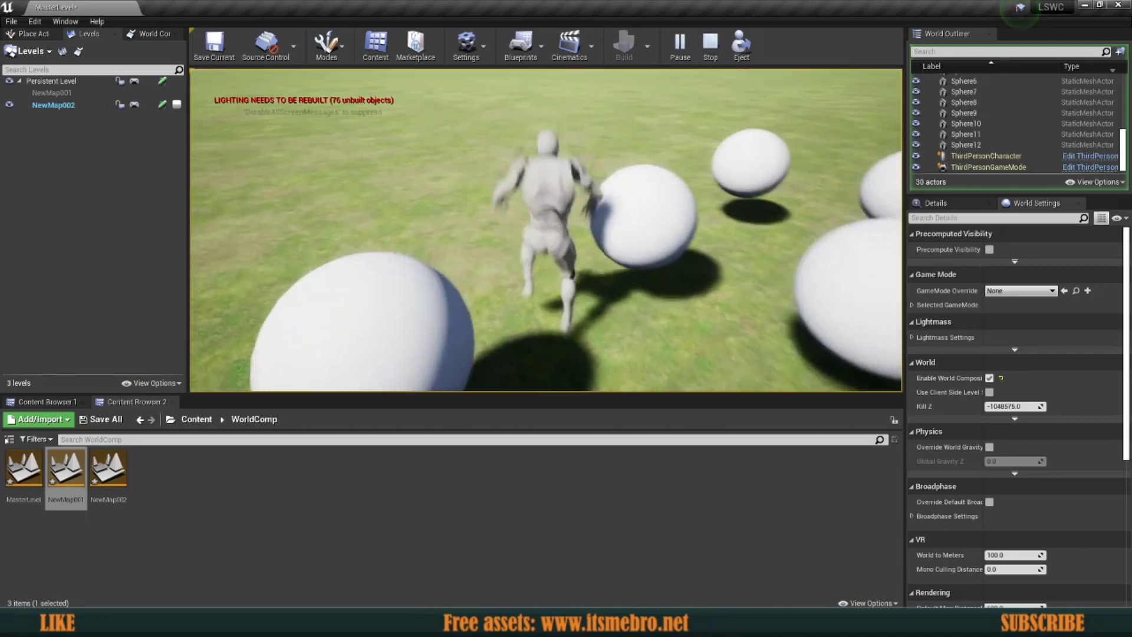
{"action": "key", "text": "d"}
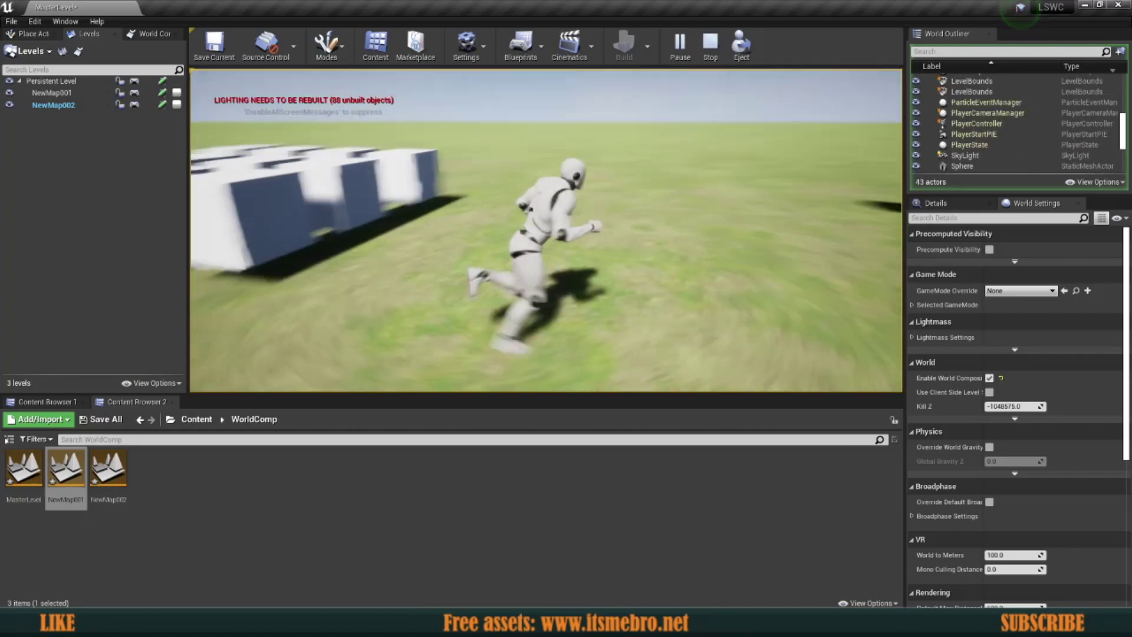
{"action": "key", "text": "w"}
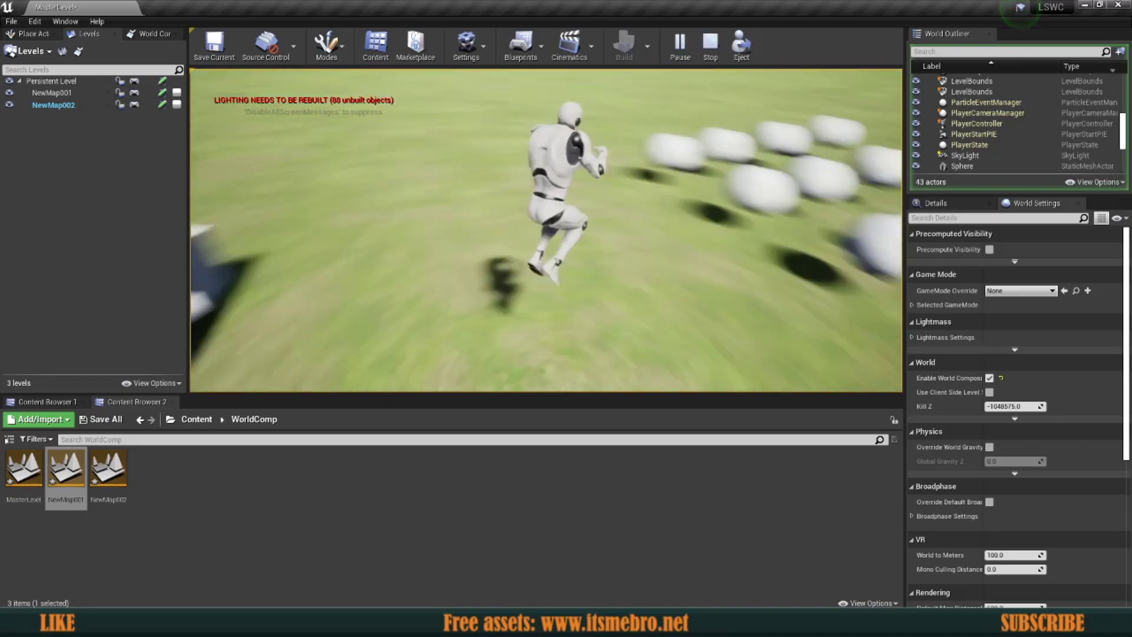
{"action": "key", "text": "Escape"}
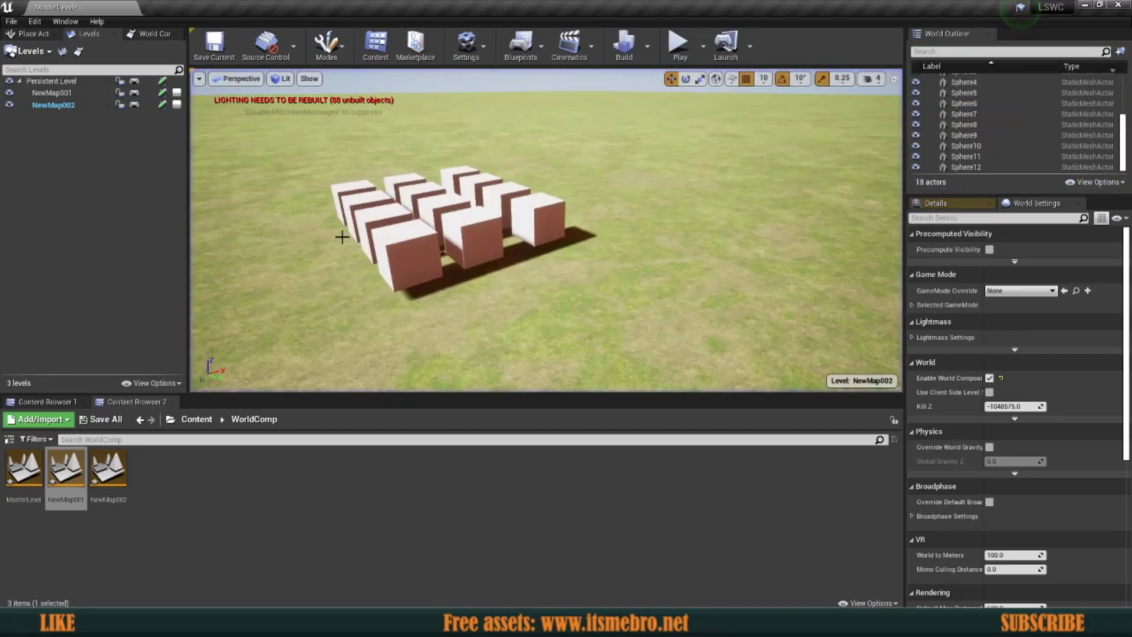
{"action": "right_click_drag", "start_coordinate": [342, 235], "coordinate": [383, 233]}
{"action": "right_click_drag", "start_coordinate": [507, 212], "coordinate": [526, 207]}
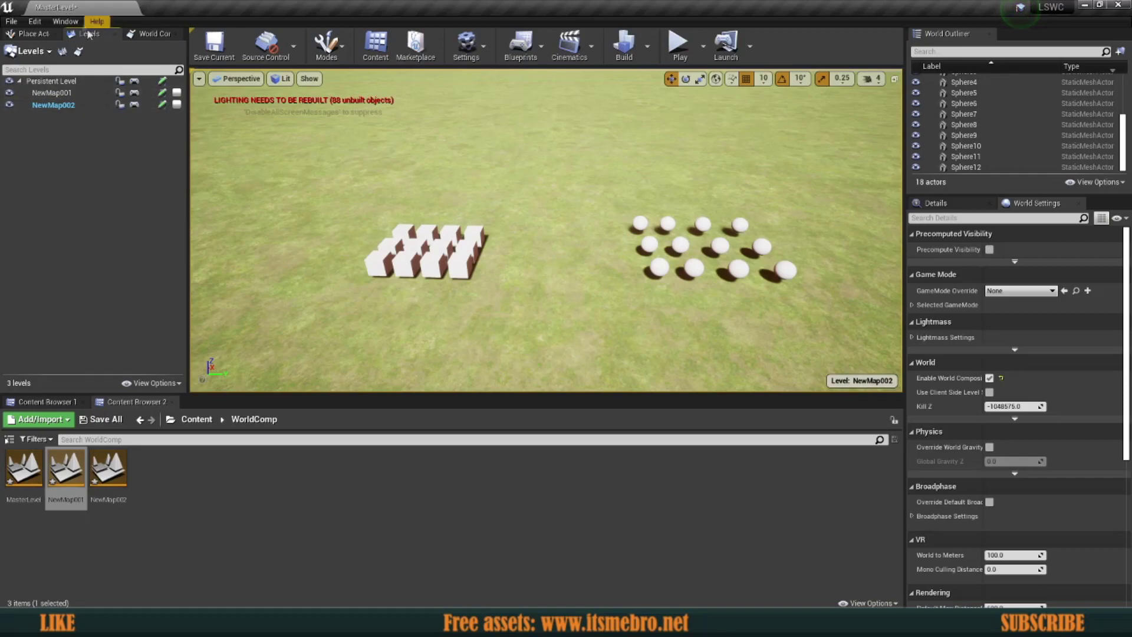
Create a second World Composition layer named MediumLoadDist with a streaming distance of 5000.
{"action": "left_click", "coordinate": [150, 34]}
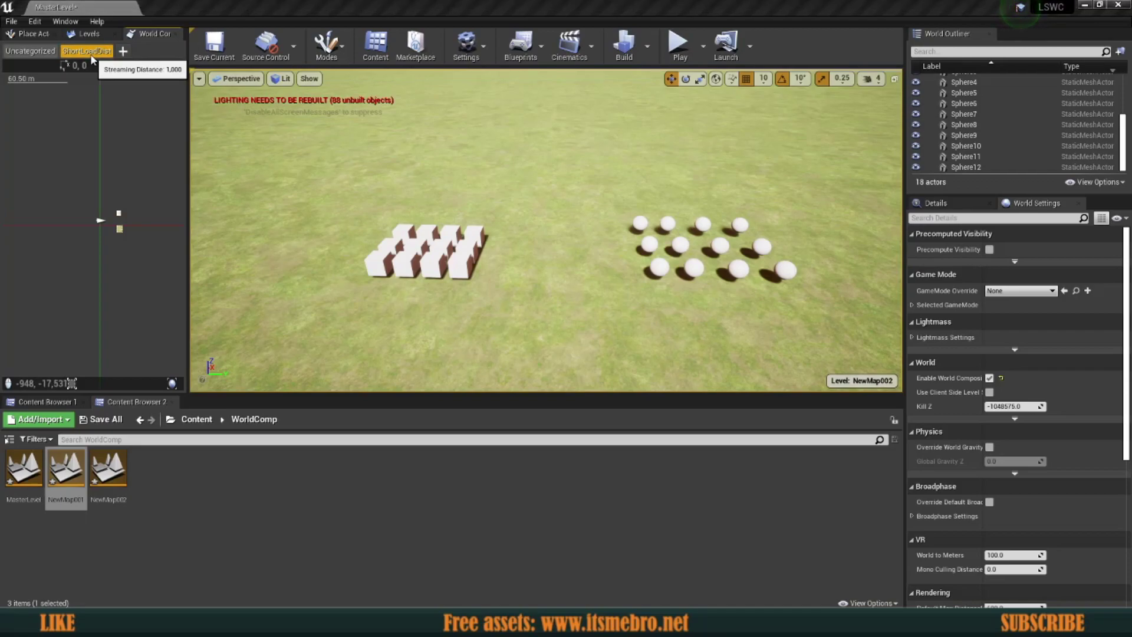
{"action": "left_click", "coordinate": [123, 52]}
{"action": "left_click", "coordinate": [32, 52]}
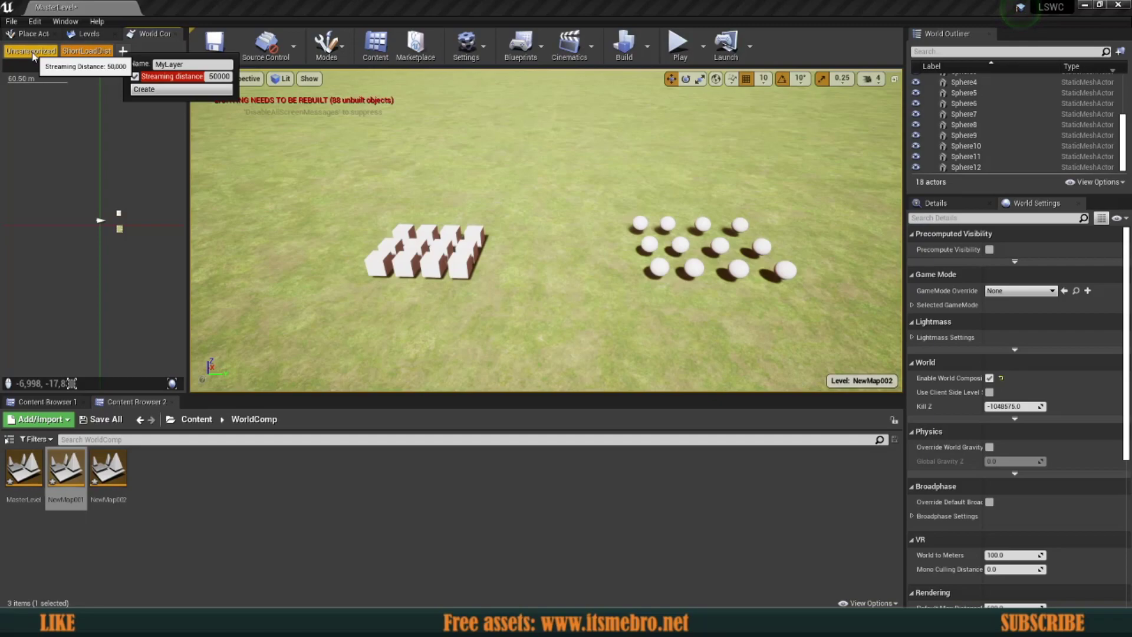
{"action": "left_click", "coordinate": [32, 52]}
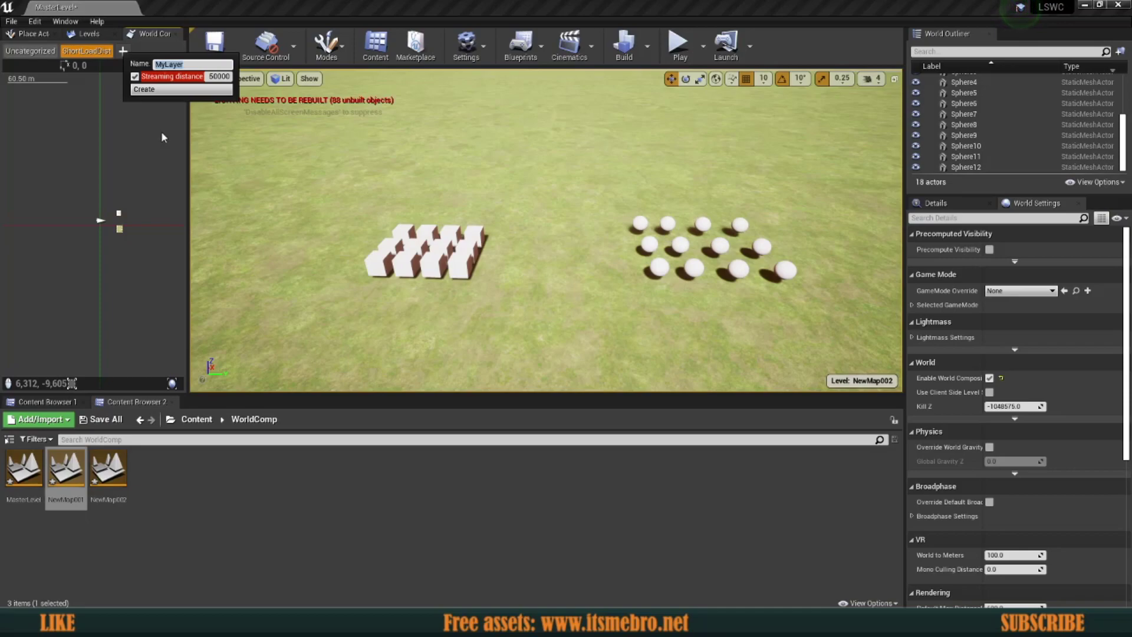
{"action": "type", "text": "Mediaum"}
{"action": "key", "text": "BackSpace"}
{"action": "key", "text": "BackSpace"}
{"action": "key", "text": "BackSpace"}
{"action": "type", "text": "umLoadDist"}
{"action": "key", "text": "Tab"}
{"action": "key", "text": "Tab"}
{"action": "type", "text": "5000"}
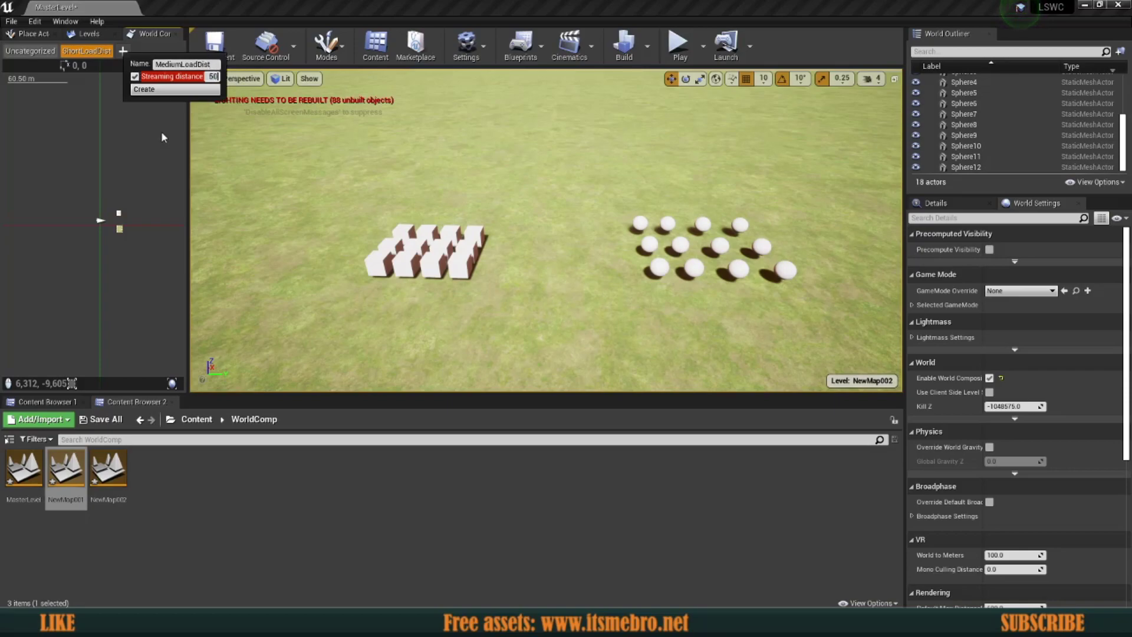
{"action": "left_click", "coordinate": [162, 89]}
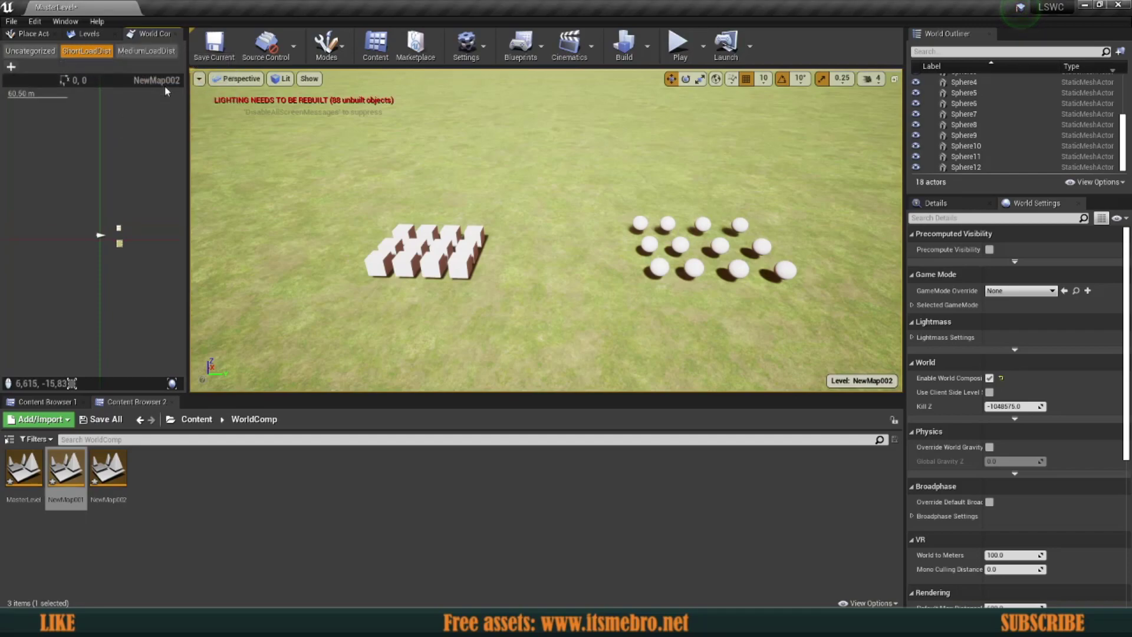
Select NewMap001 and NewMap002 together in the level list and assign both to the MediumLoadDist layer.
{"action": "left_click", "coordinate": [88, 34]}
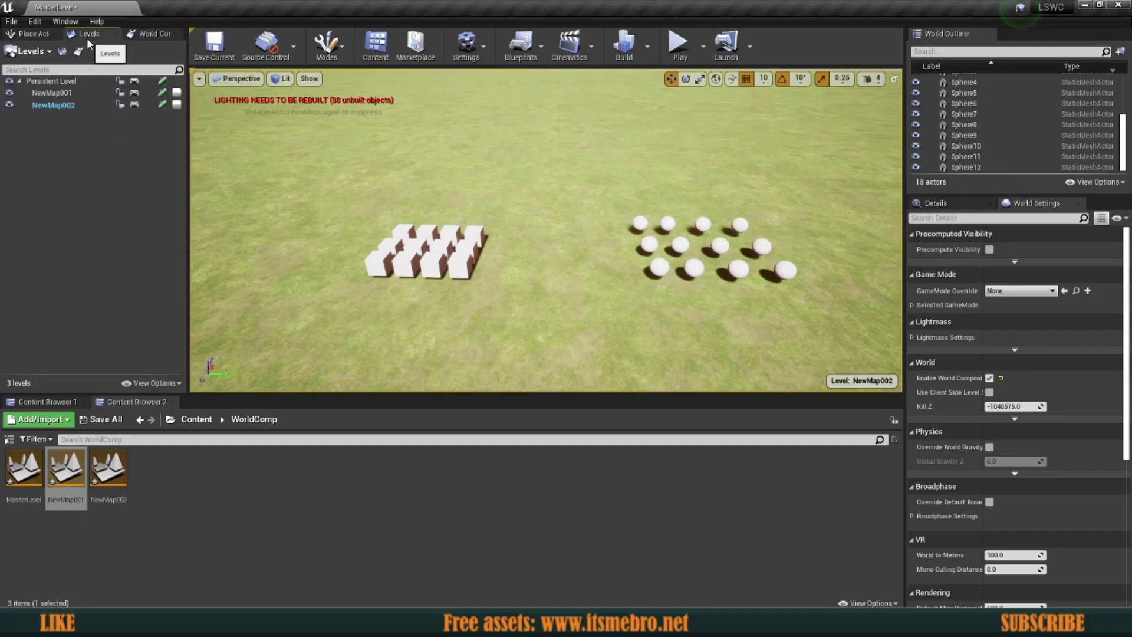
{"action": "left_click", "coordinate": [53, 93]}
{"action": "left_click", "coordinate": [54, 104], "text": "shift"}
{"action": "right_click", "coordinate": [61, 106]}
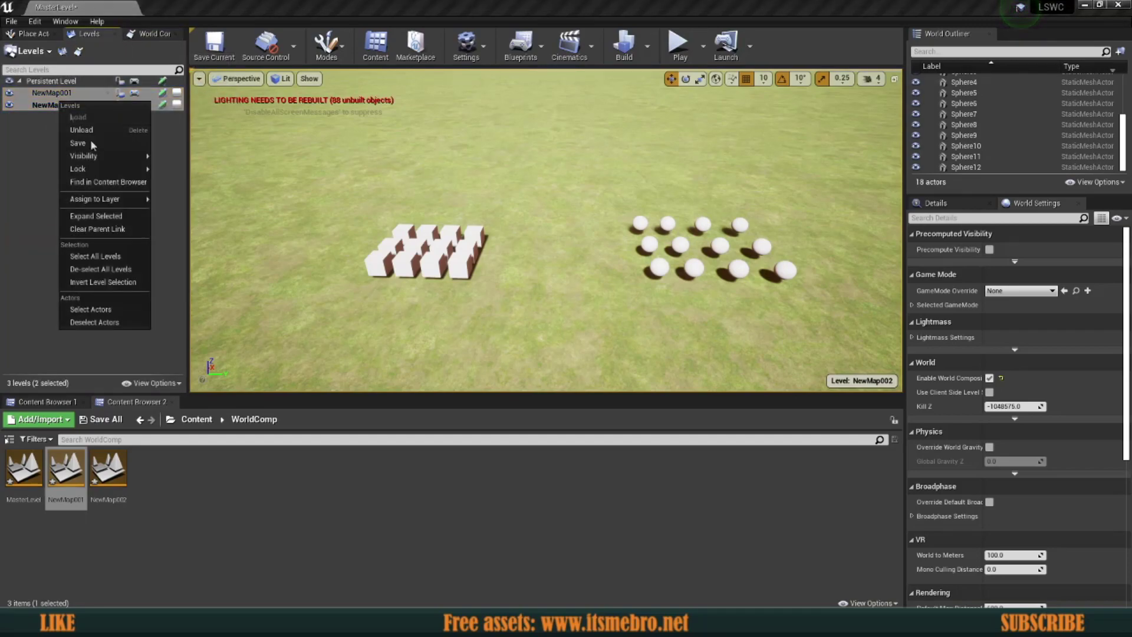
{"action": "left_click", "coordinate": [77, 183]}
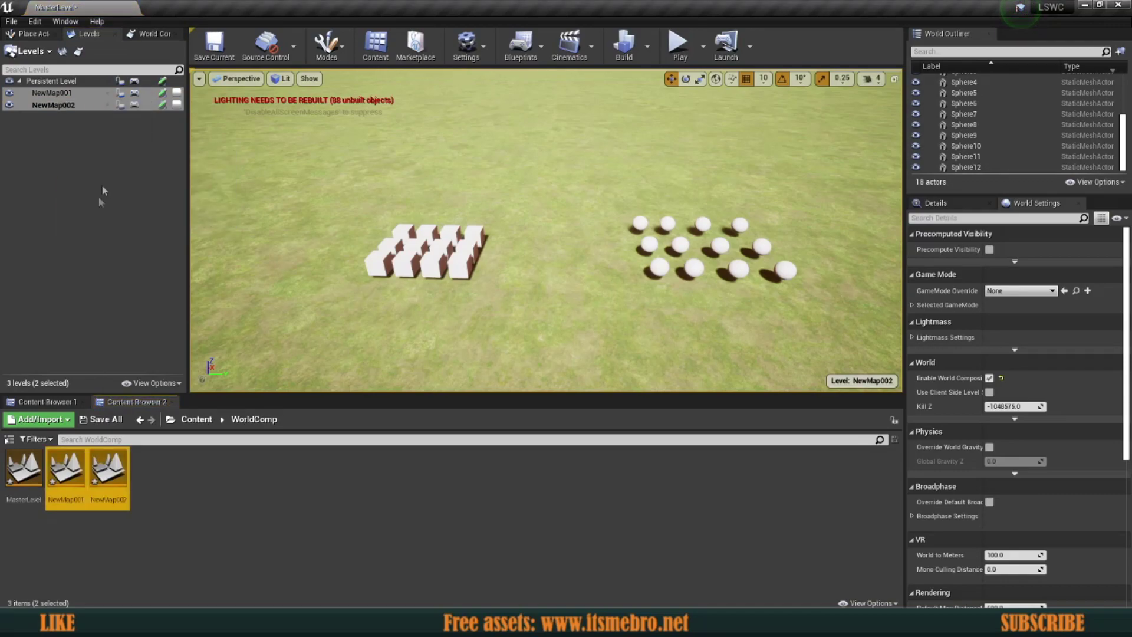
{"action": "right_click", "coordinate": [65, 105]}
{"action": "mouse_move", "coordinate": [104, 203]}
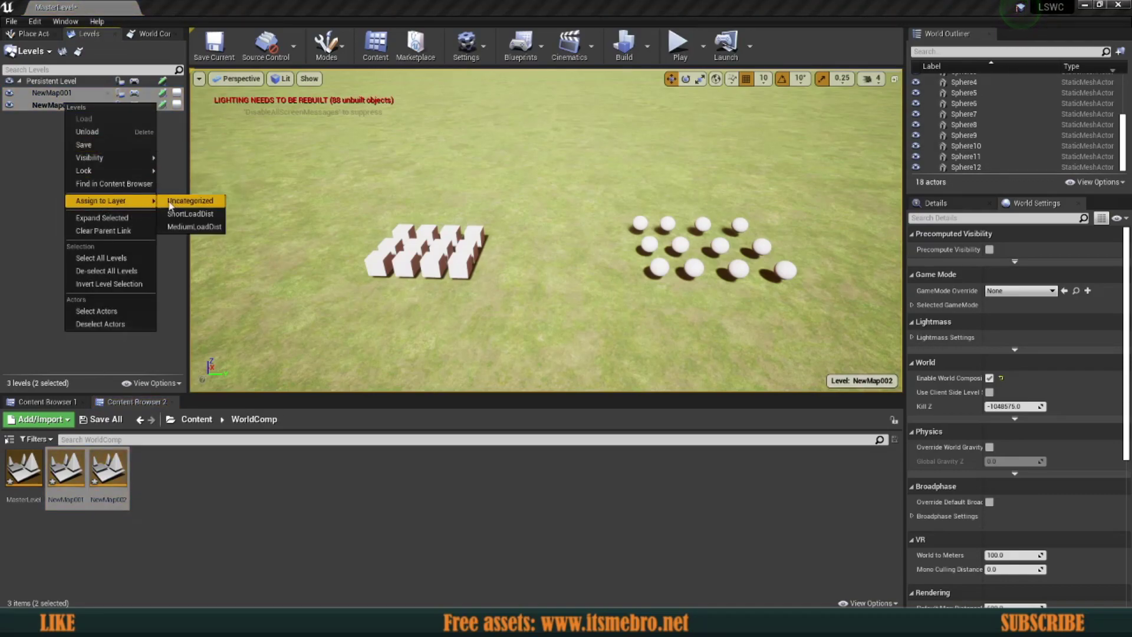
{"action": "left_click", "coordinate": [190, 226]}
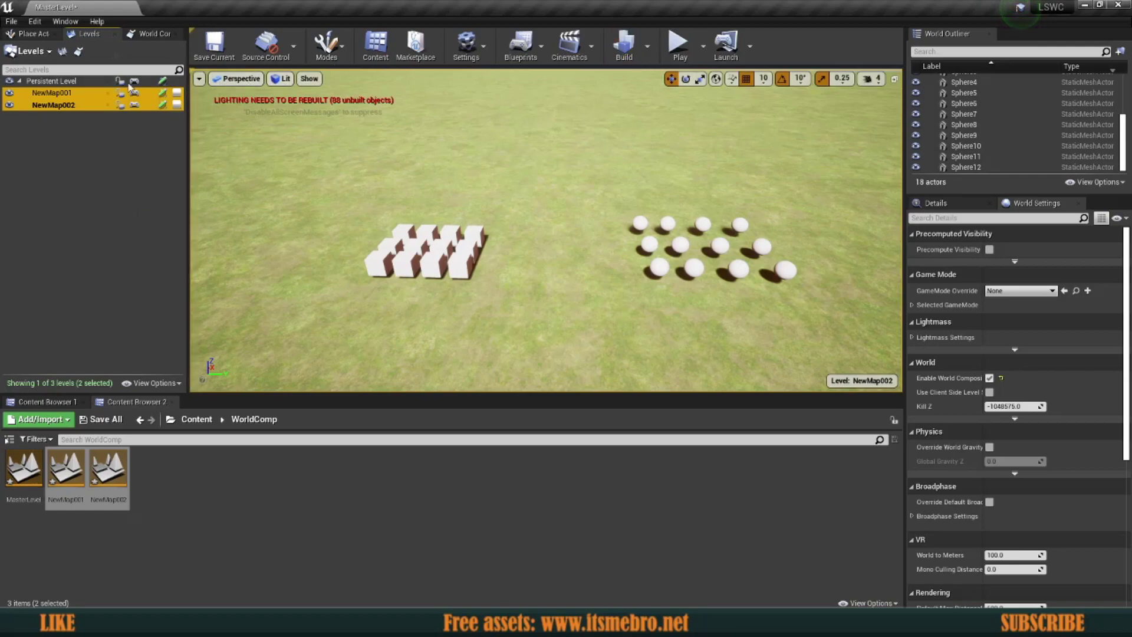
Check the ShortLoadDist and MediumLoadDist layer contents, and reopen MasterLevel, saving the modified MasterLevel, NewMap001 and NewMap002.
{"action": "left_click", "coordinate": [143, 35]}
{"action": "left_click", "coordinate": [88, 51]}
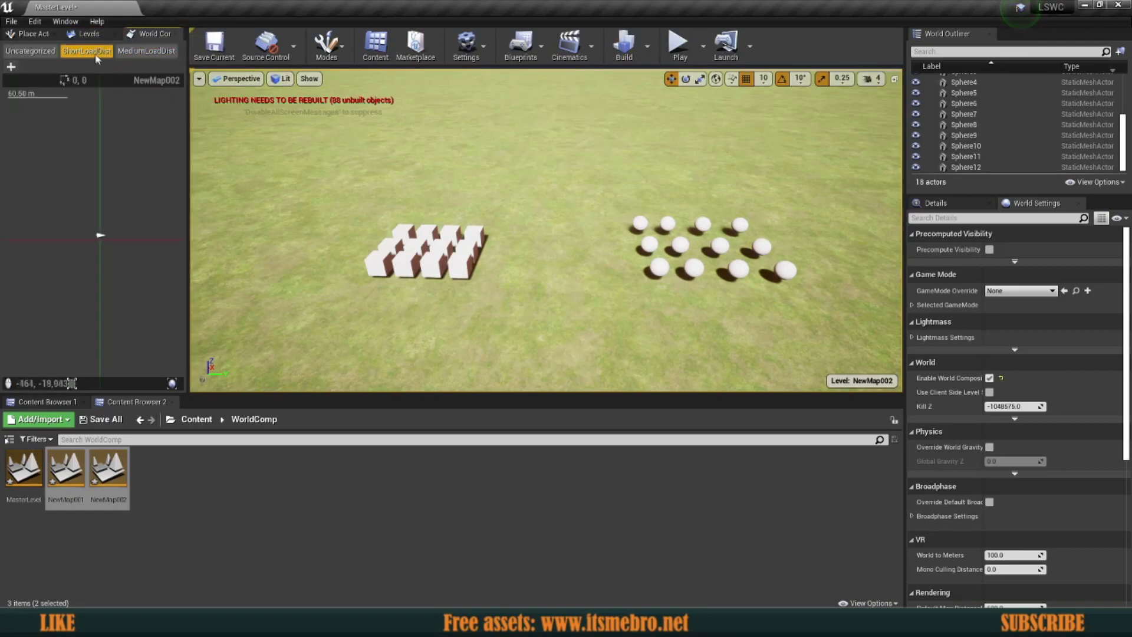
{"action": "left_click", "coordinate": [146, 51]}
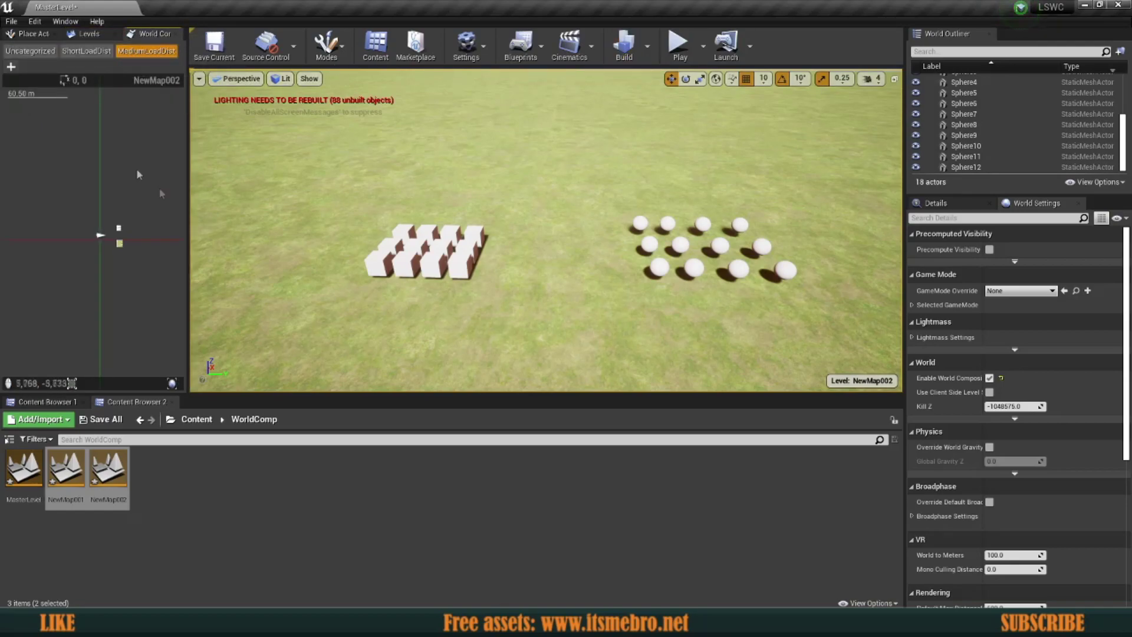
{"action": "double_click", "coordinate": [34, 478]}
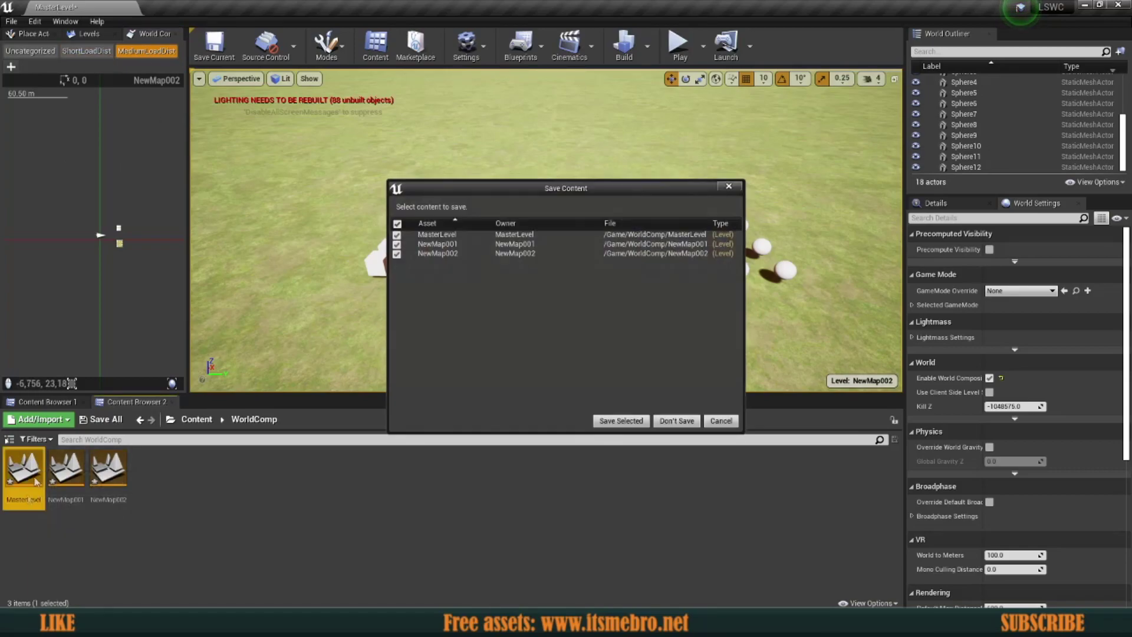
{"action": "left_click", "coordinate": [620, 420]}
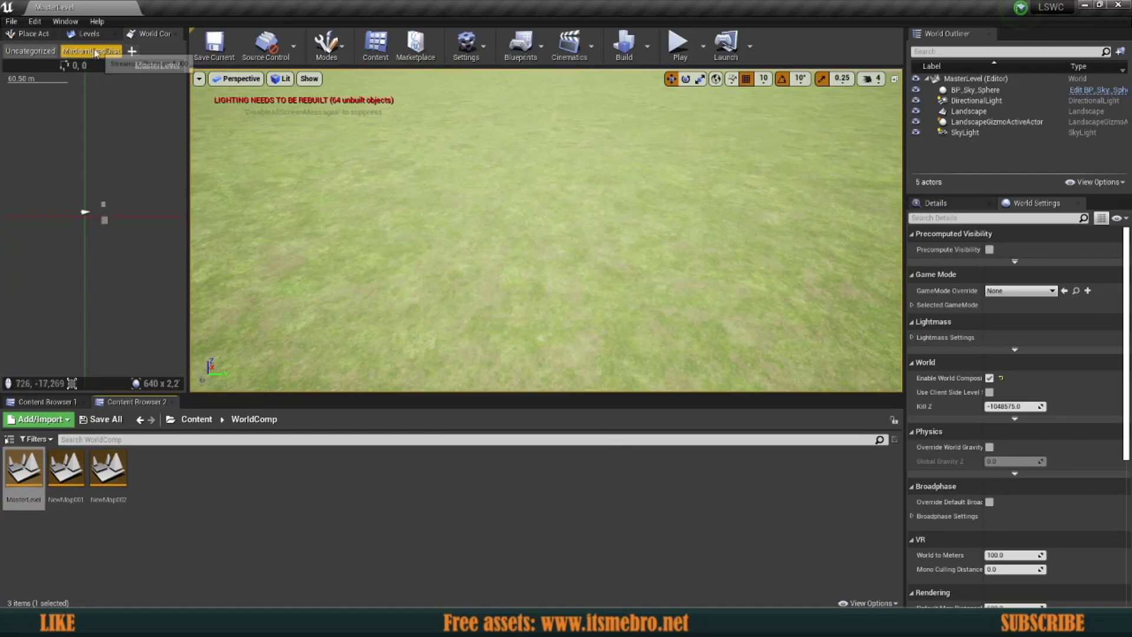
Load the sublevels NewMap001 and NewMap002 into MasterLevel from the level list.
{"action": "right_click_drag", "start_coordinate": [655, 246], "coordinate": [687, 248]}
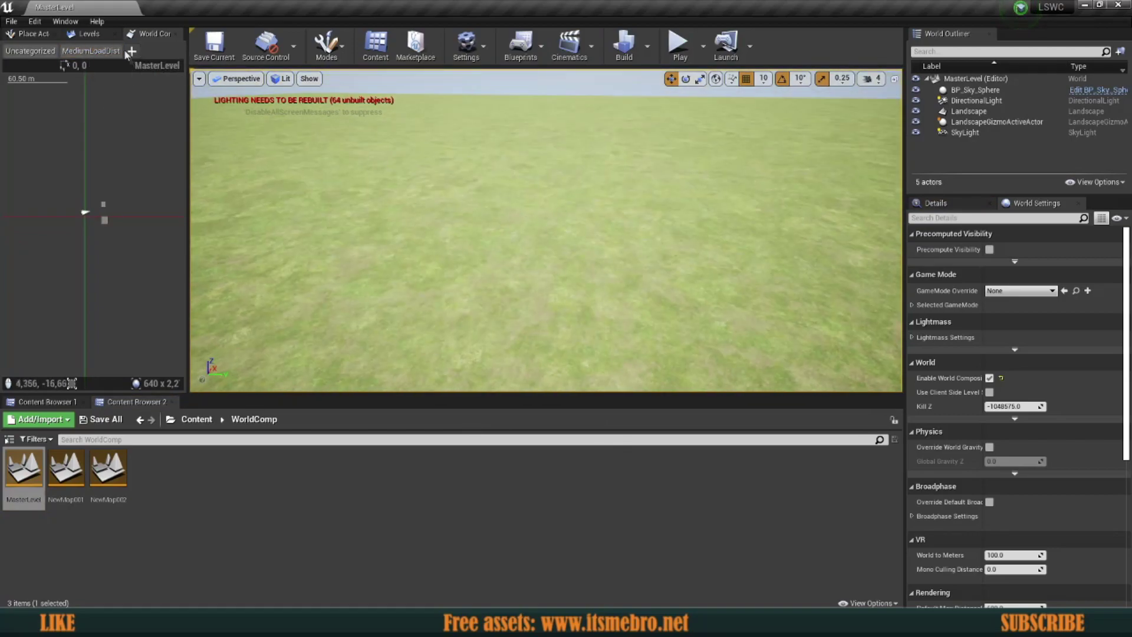
{"action": "right_click_drag", "start_coordinate": [471, 188], "coordinate": [472, 211]}
{"action": "key", "text": "s"}
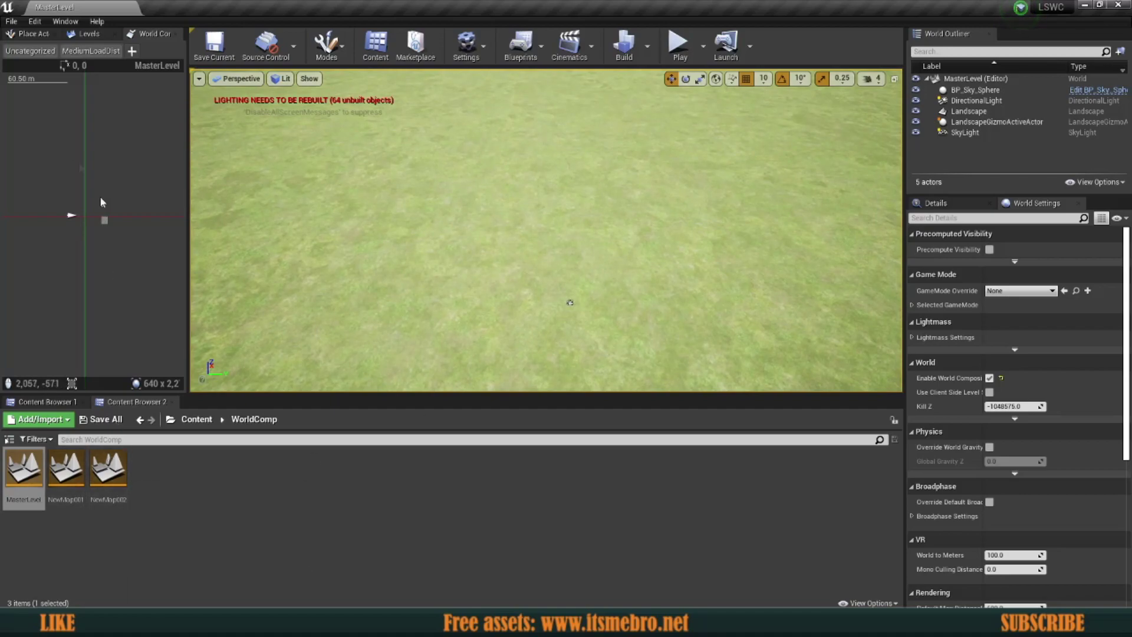
{"action": "left_click", "coordinate": [99, 36]}
{"action": "mouse_move", "coordinate": [348, 225]}
{"action": "right_mouse_down"}
{"action": "mouse_move", "coordinate": [349, 198]}
{"action": "mouse_move", "coordinate": [347, 226]}
{"action": "mouse_move", "coordinate": [372, 239]}
{"action": "right_mouse_up"}
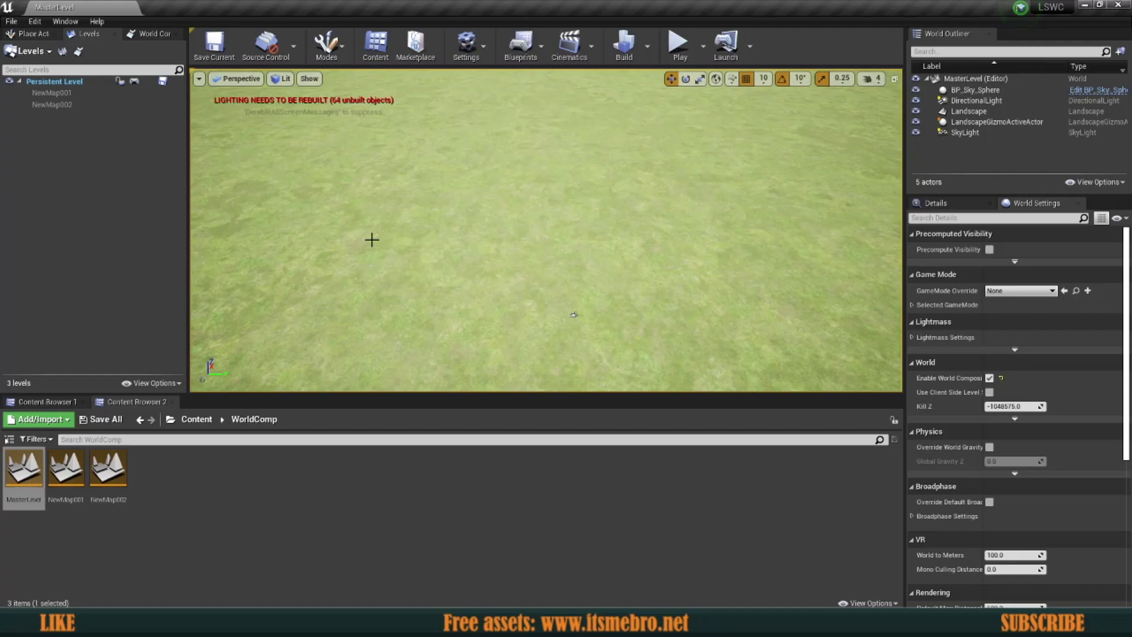
{"action": "left_click", "coordinate": [64, 93]}
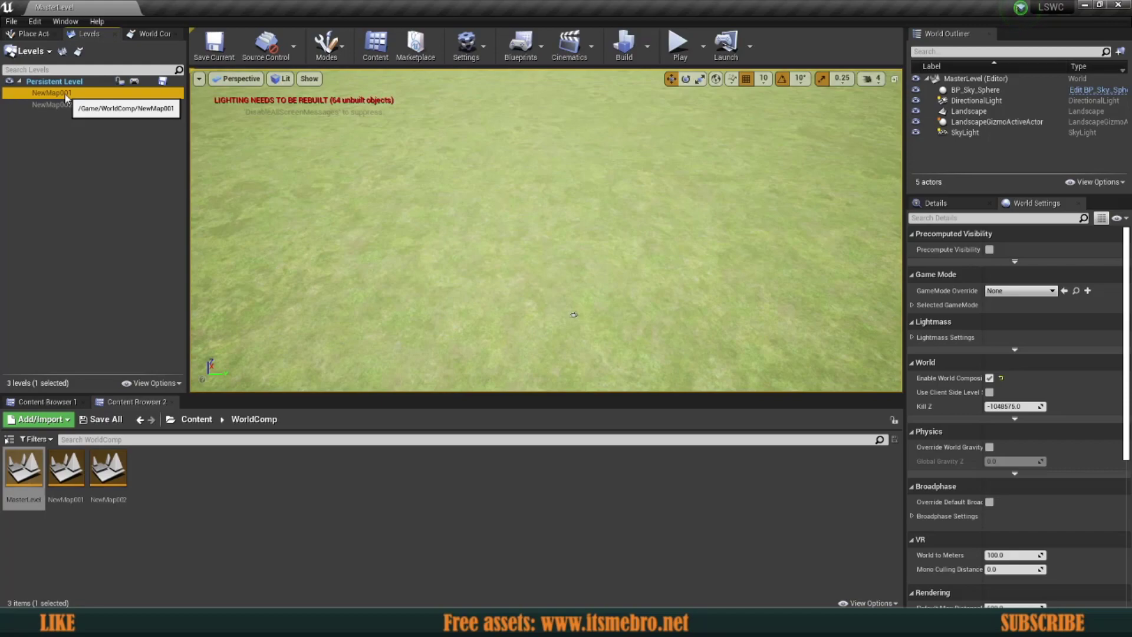
{"action": "double_click", "coordinate": [60, 92]}
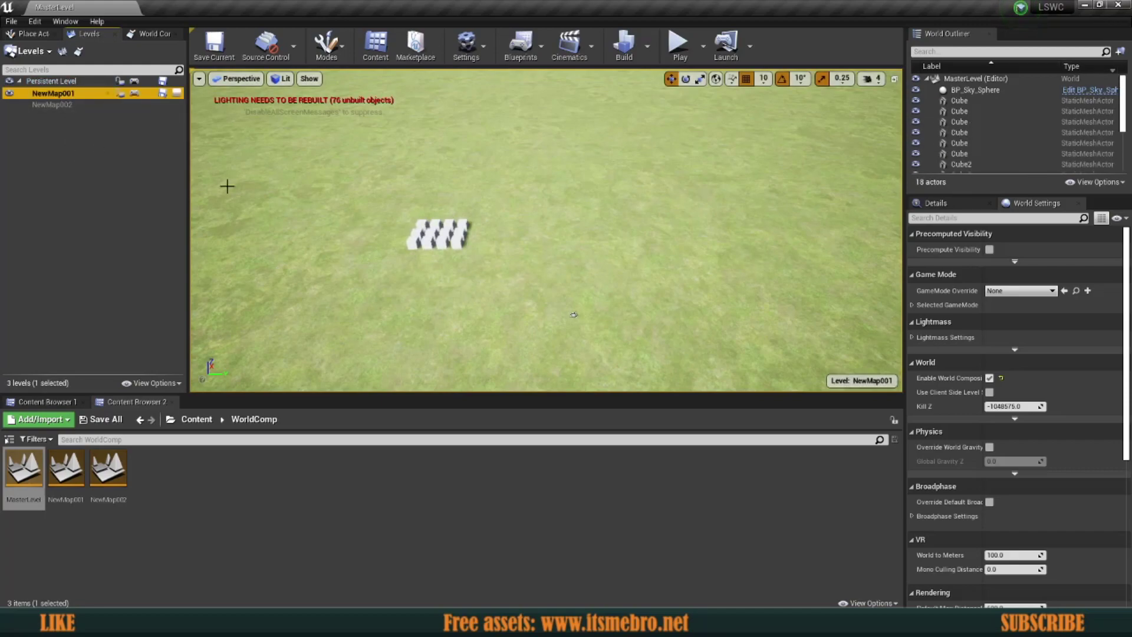
{"action": "double_click", "coordinate": [64, 104]}
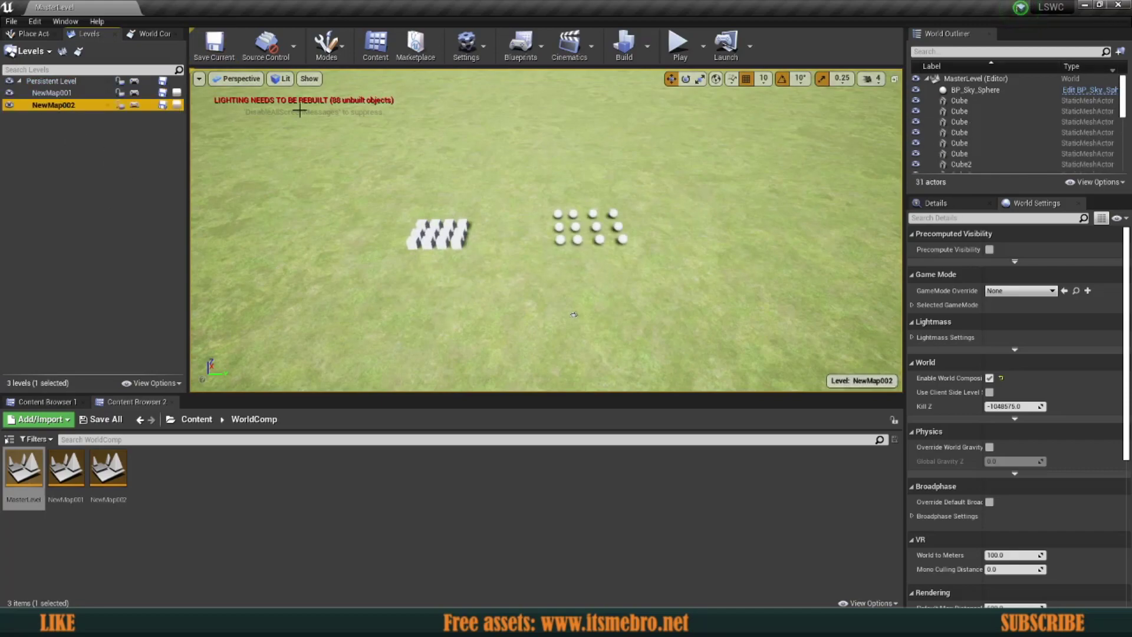
Play the level, run the character away from and back towards the cubes and spheres to test the MediumLoadDist streaming, and stop the session.
{"action": "left_click", "coordinate": [680, 44]}
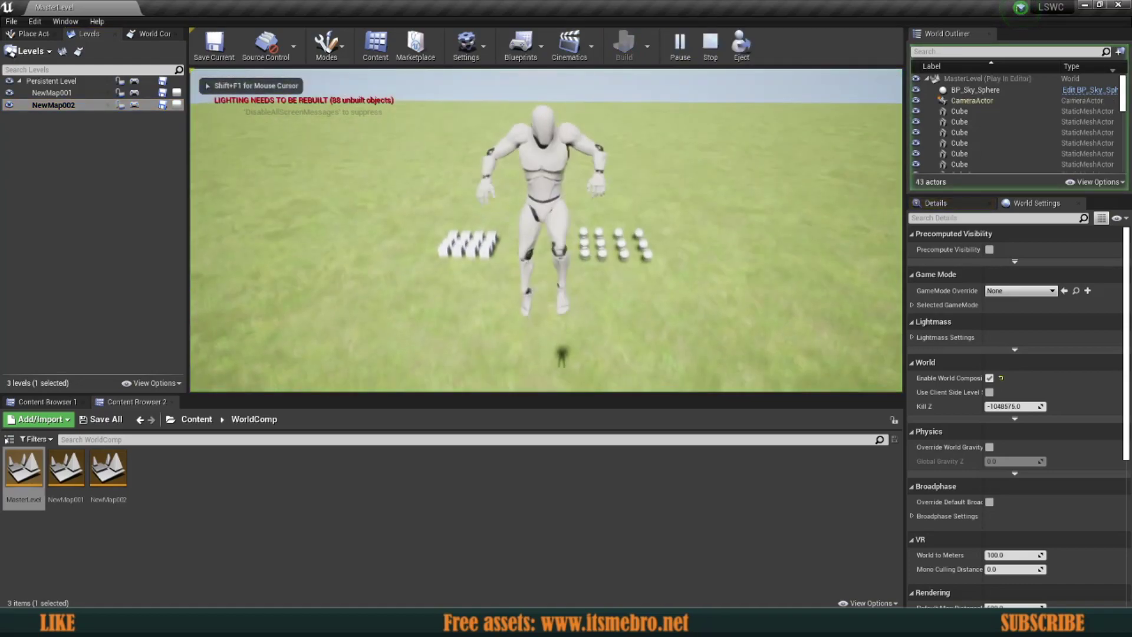
{"action": "key", "text": "s"}
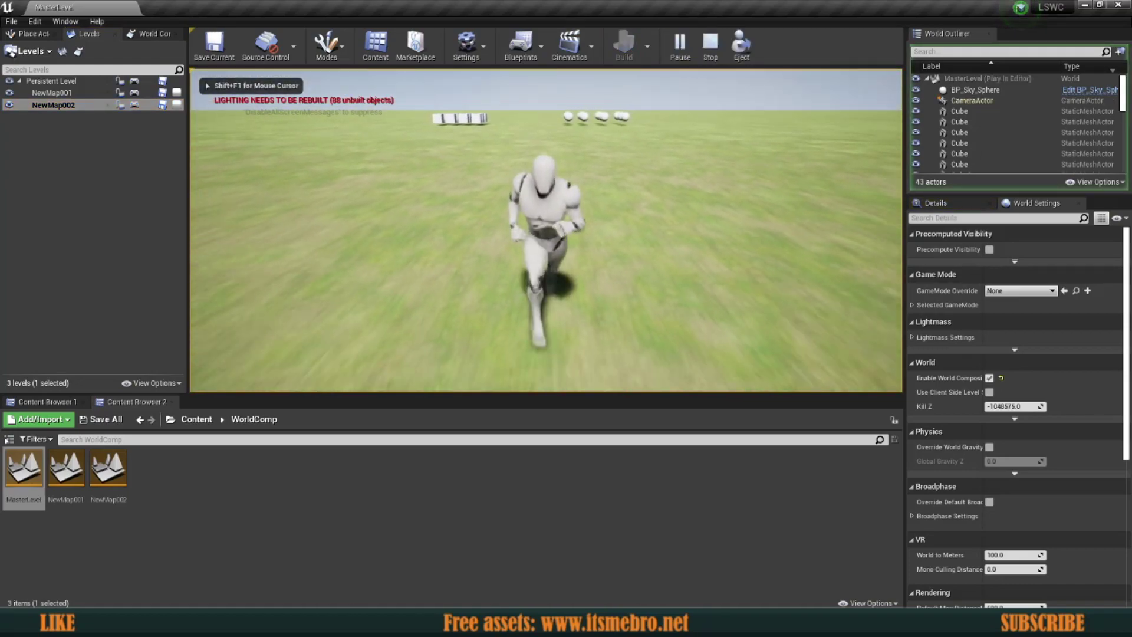
{"action": "key", "text": "space"}
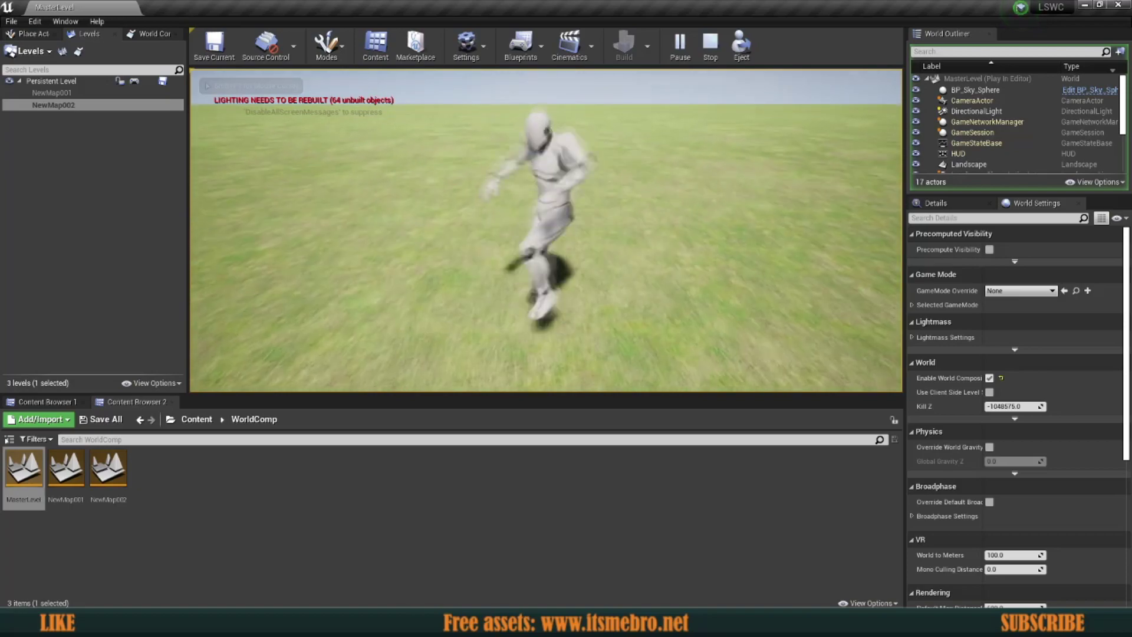
{"action": "key", "text": "w"}
{"action": "key", "text": "s"}
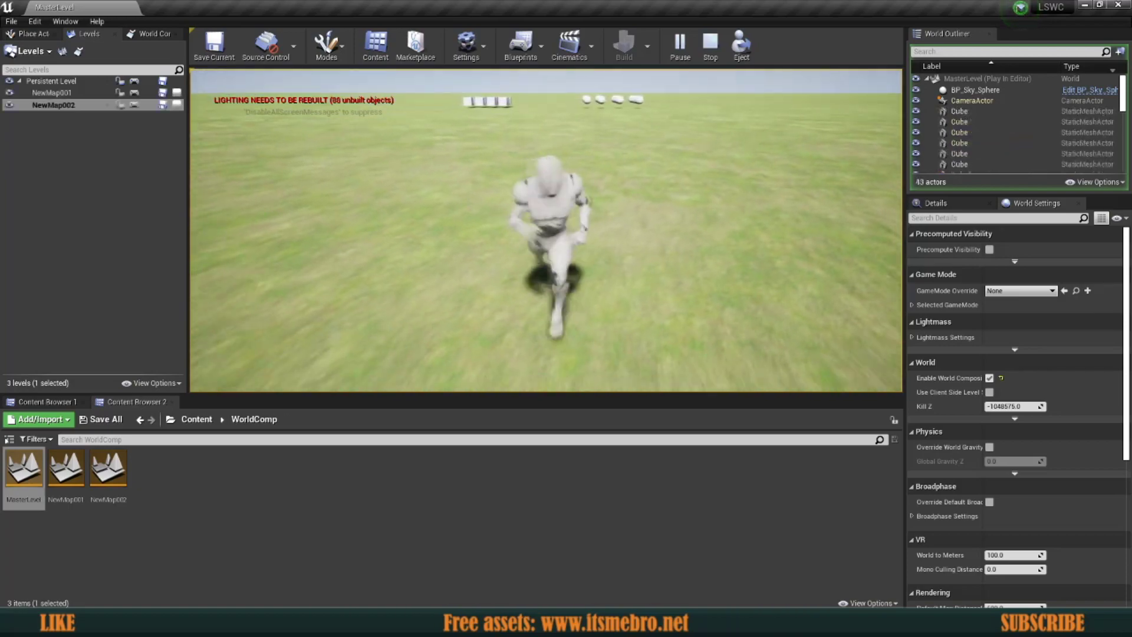
{"action": "key", "text": "a"}
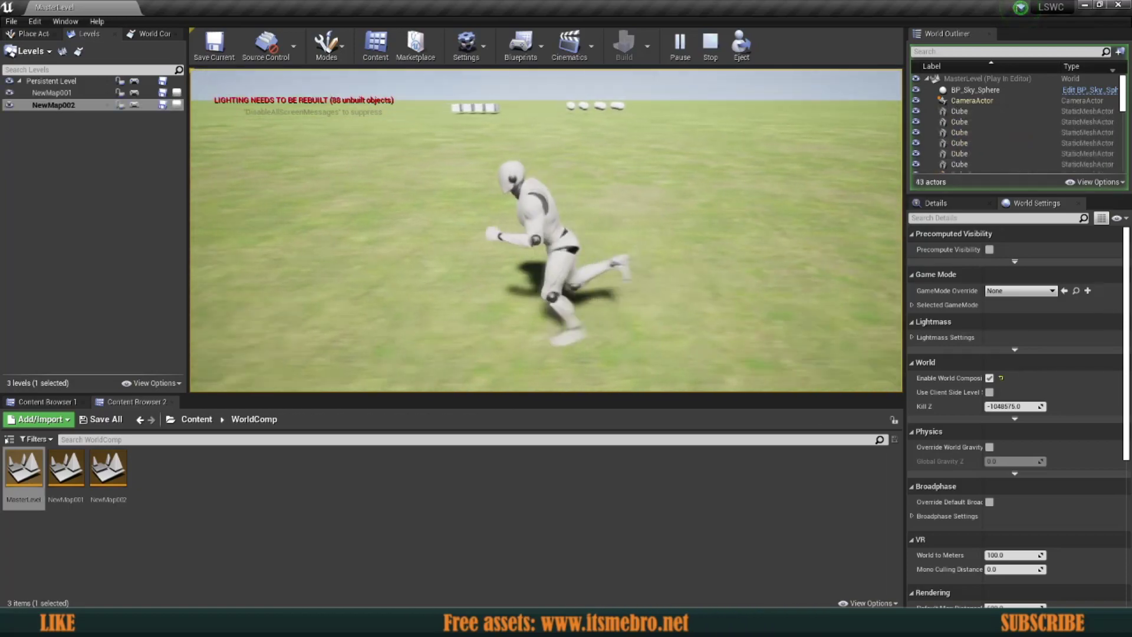
{"action": "key", "text": "w"}
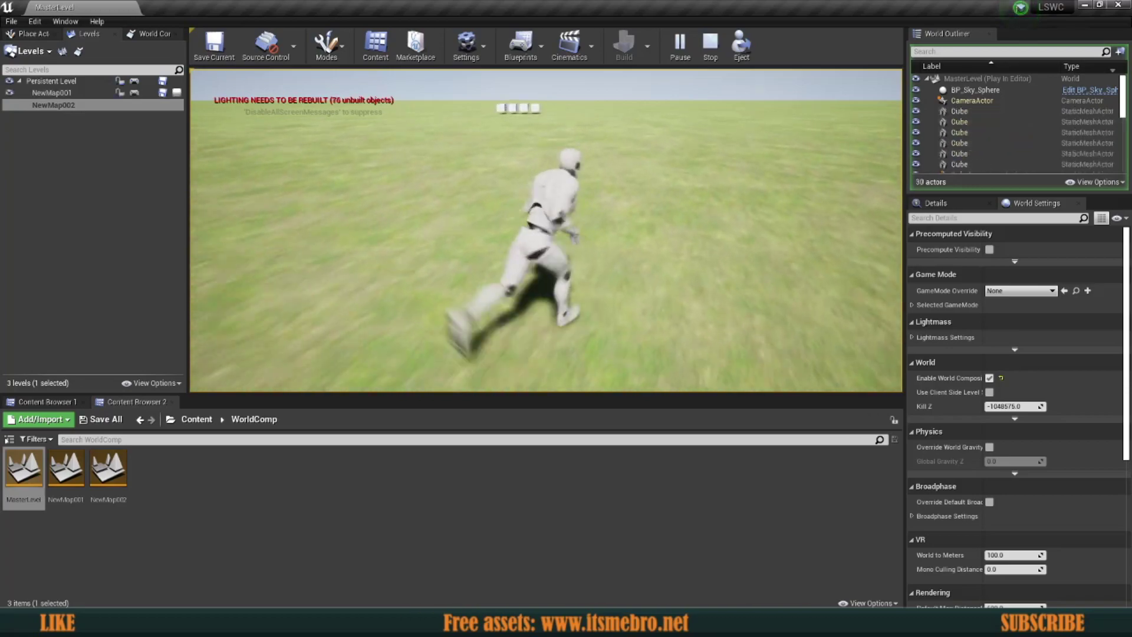
{"action": "key", "text": "space"}
{"action": "key", "text": "space"}
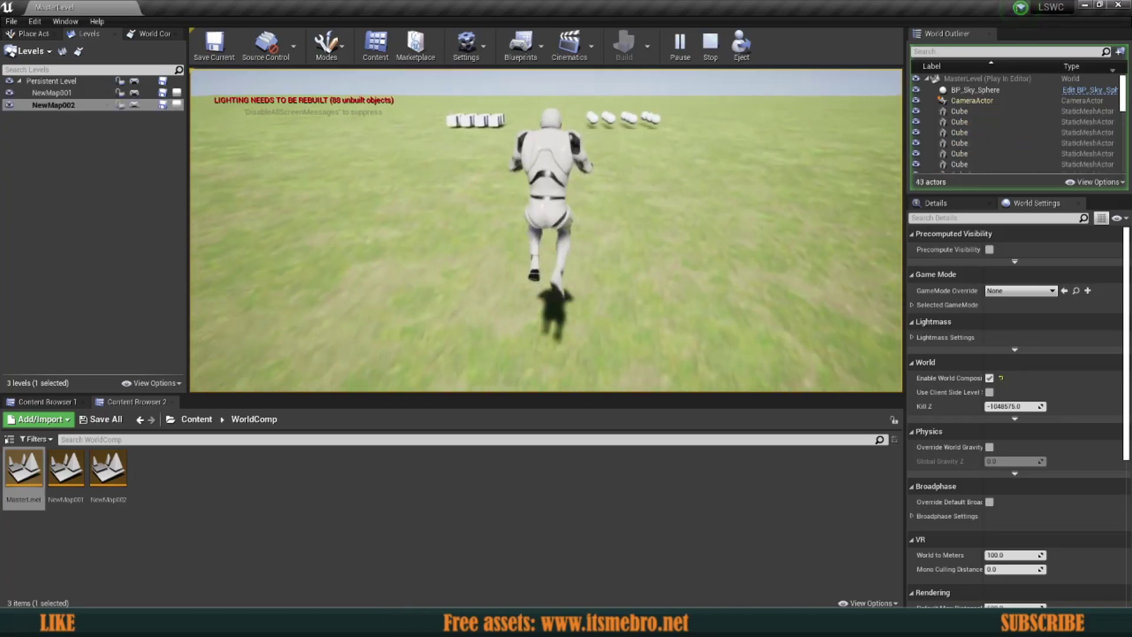
{"action": "key", "text": "Escape"}
{"action": "right_click_drag", "start_coordinate": [619, 203], "coordinate": [509, 112]}
{"action": "scroll", "coordinate": [528, 204], "scroll_direction": "up", "scroll_amount": 2}
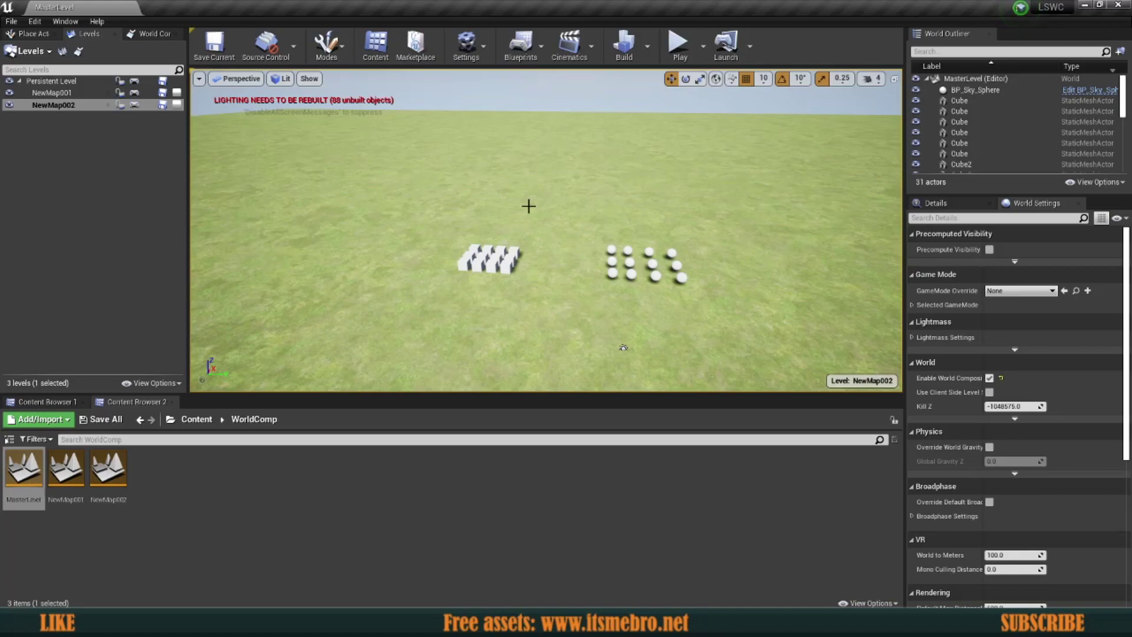
{"action": "left_click", "coordinate": [20, 221]}
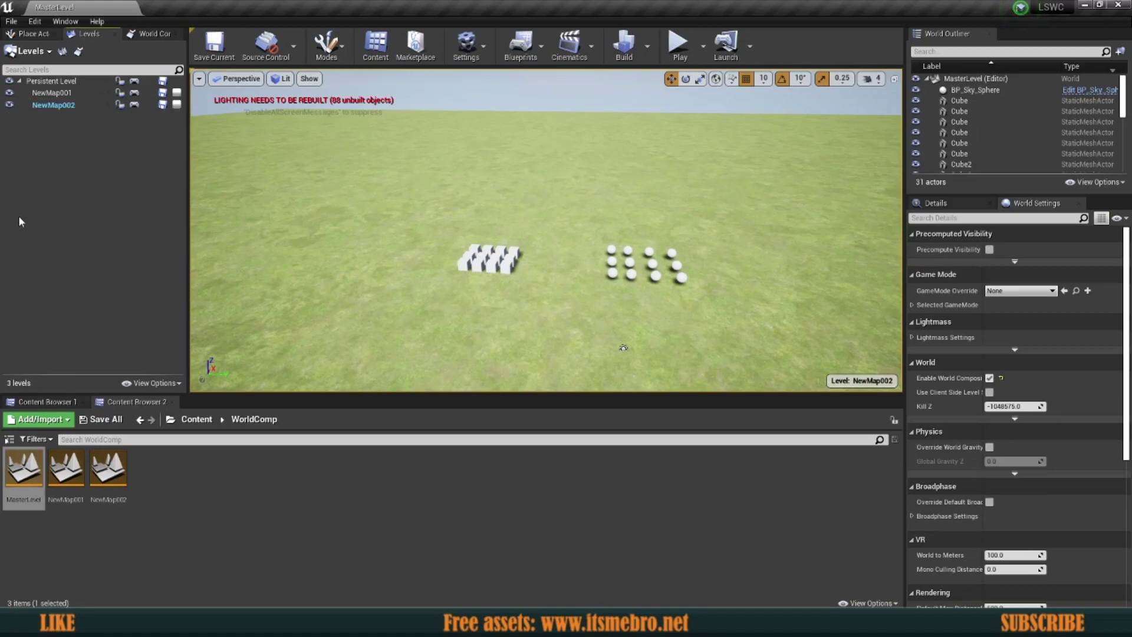
{"action": "right_click_drag", "start_coordinate": [385, 169], "coordinate": [359, 163]}
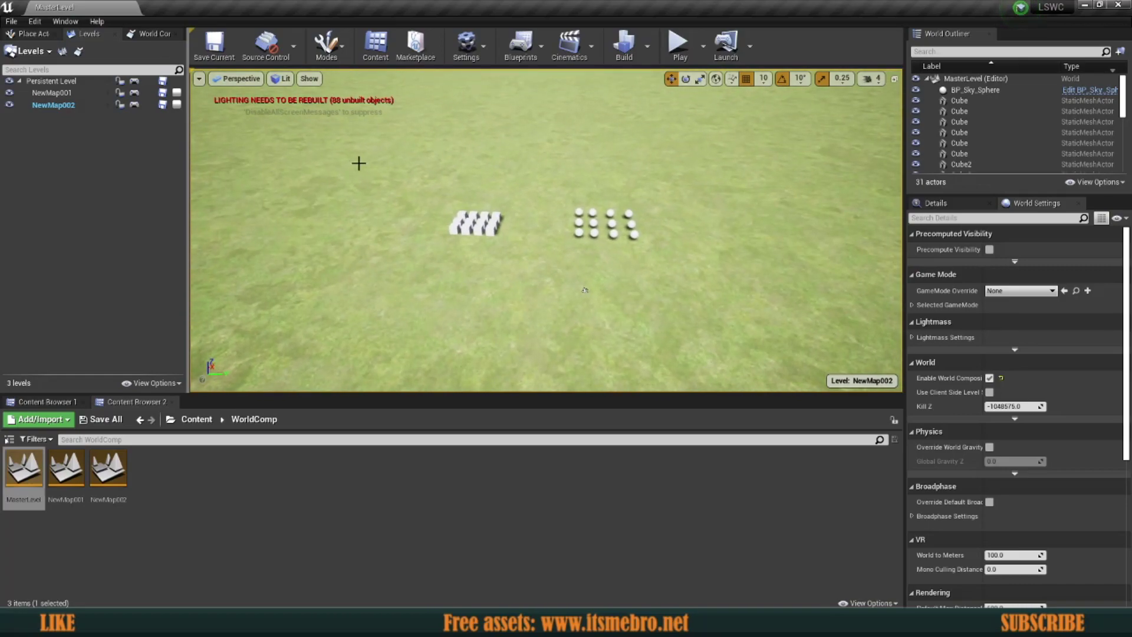
{"action": "right_click_drag", "start_coordinate": [358, 163], "coordinate": [358, 163]}
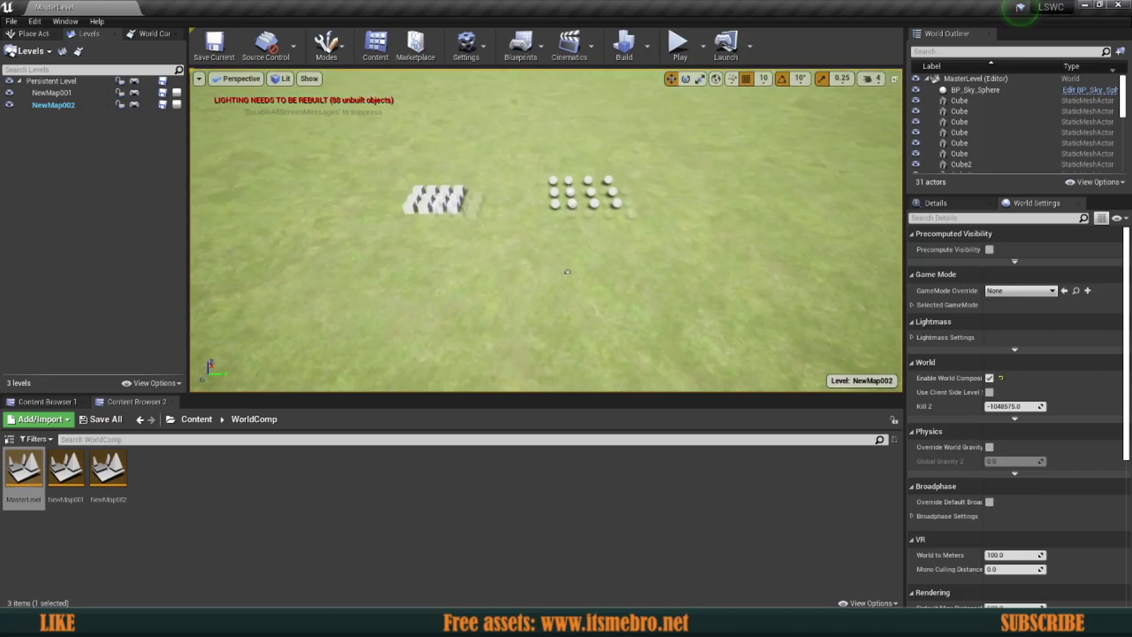
{"action": "right_click_drag", "start_coordinate": [567, 271], "coordinate": [568, 271]}
{"action": "right_click_drag", "start_coordinate": [574, 219], "coordinate": [477, 282]}
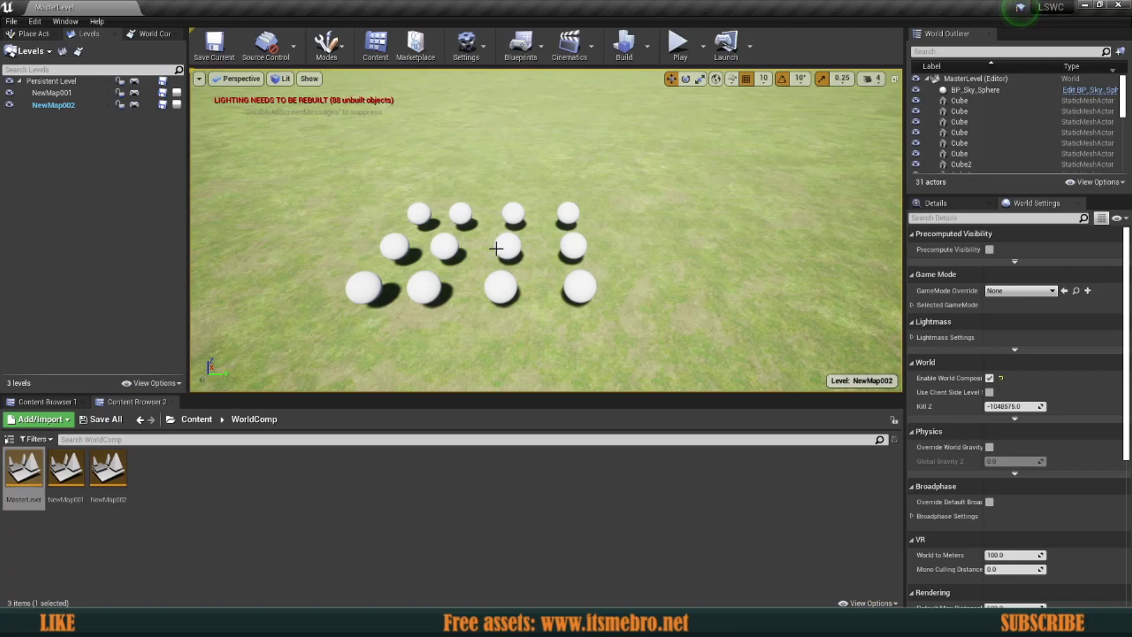
{"action": "right_click_drag", "start_coordinate": [529, 273], "coordinate": [584, 282]}
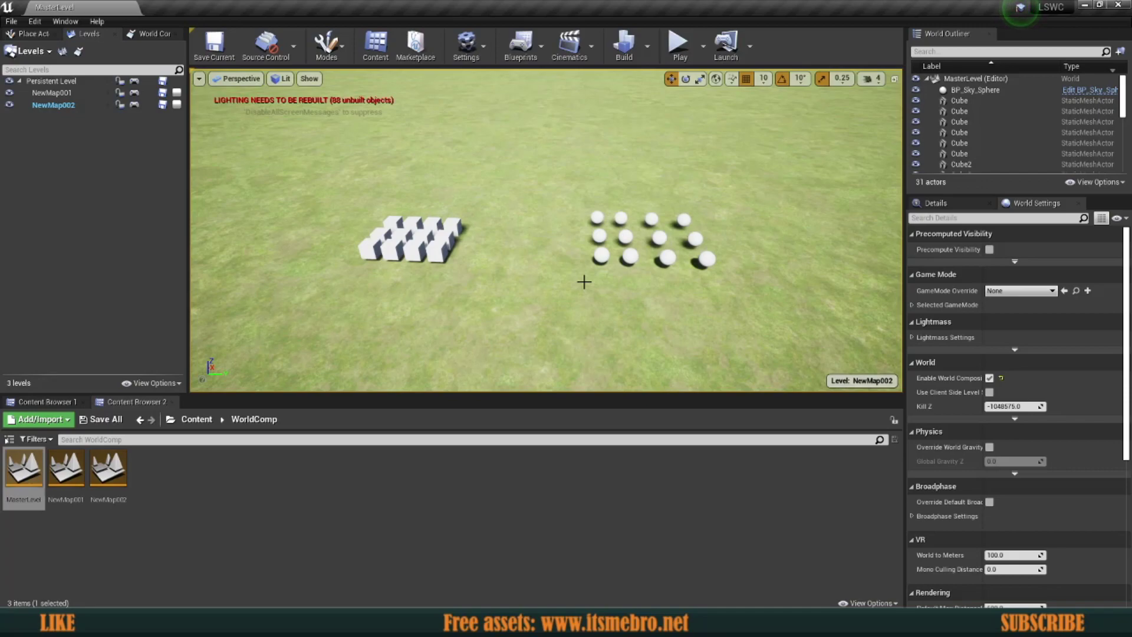
{"action": "key", "text": "s"}
{"action": "right_click_drag", "start_coordinate": [559, 283], "coordinate": [558, 283]}
{"action": "key", "text": "w"}
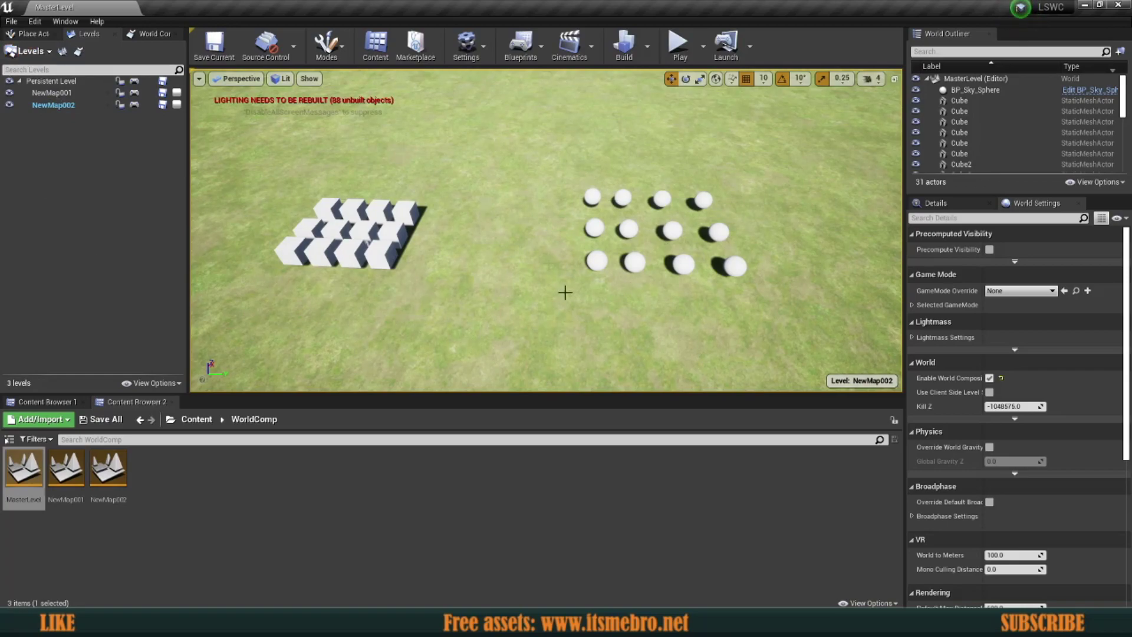
{"action": "right_click", "coordinate": [48, 93]}
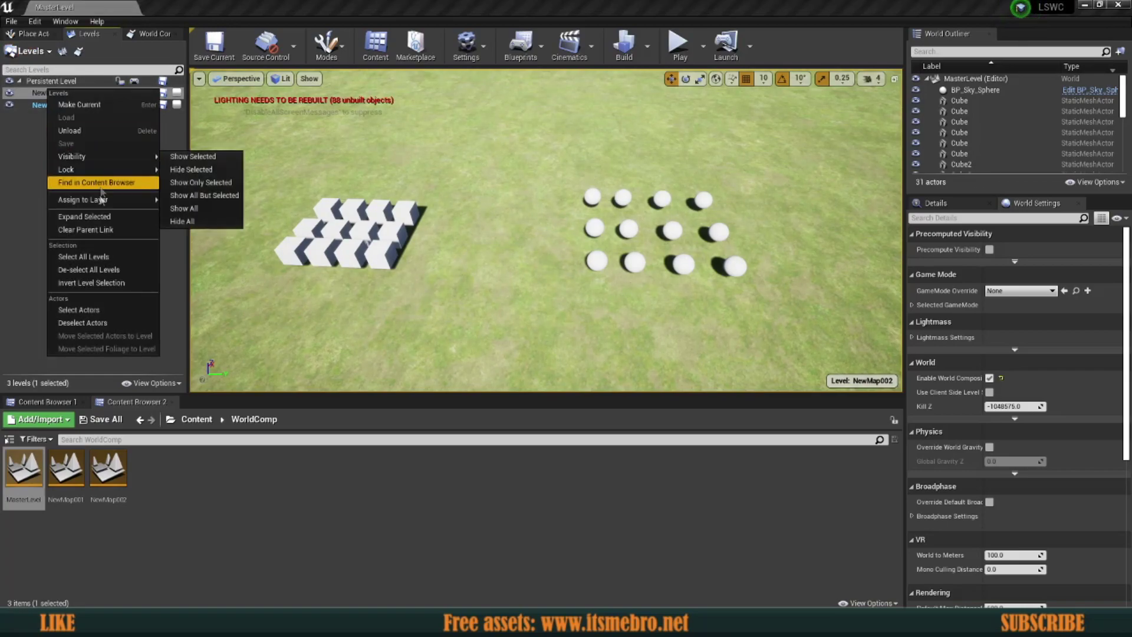
{"action": "mouse_move", "coordinate": [103, 199]}
{"action": "left_click", "coordinate": [177, 223]}
{"action": "right_click_drag", "start_coordinate": [453, 247], "coordinate": [413, 236]}
{"action": "left_click", "coordinate": [487, 220]}
{"action": "right_click_drag", "start_coordinate": [487, 219], "coordinate": [513, 260]}
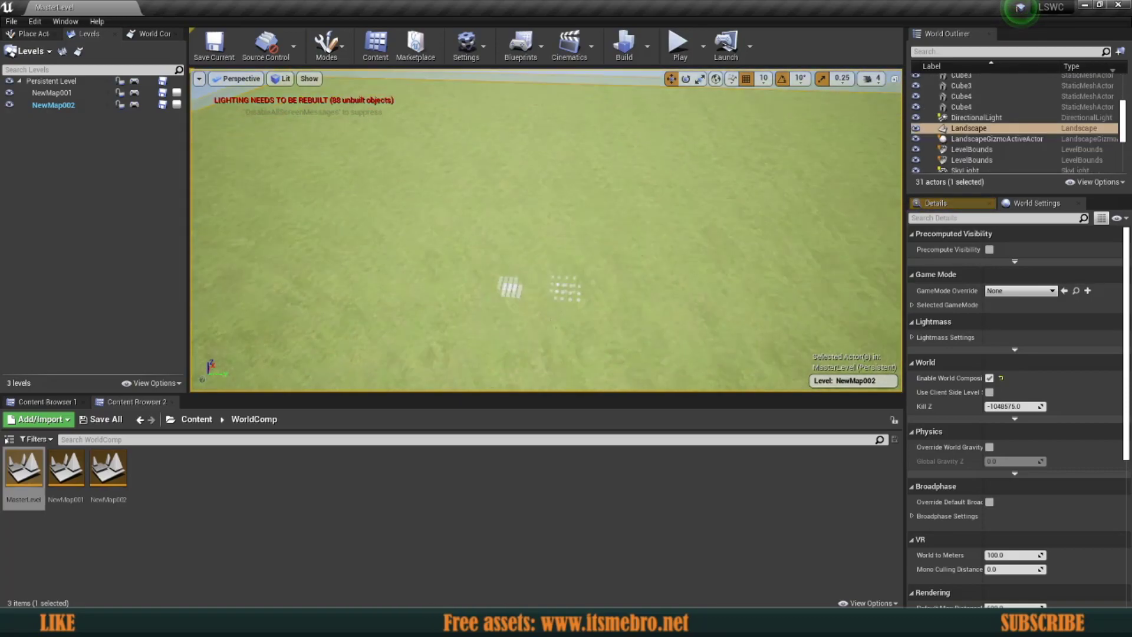
Create a new sublevel named Land001 in the WorldComp folder.
{"action": "left_click", "coordinate": [34, 51]}
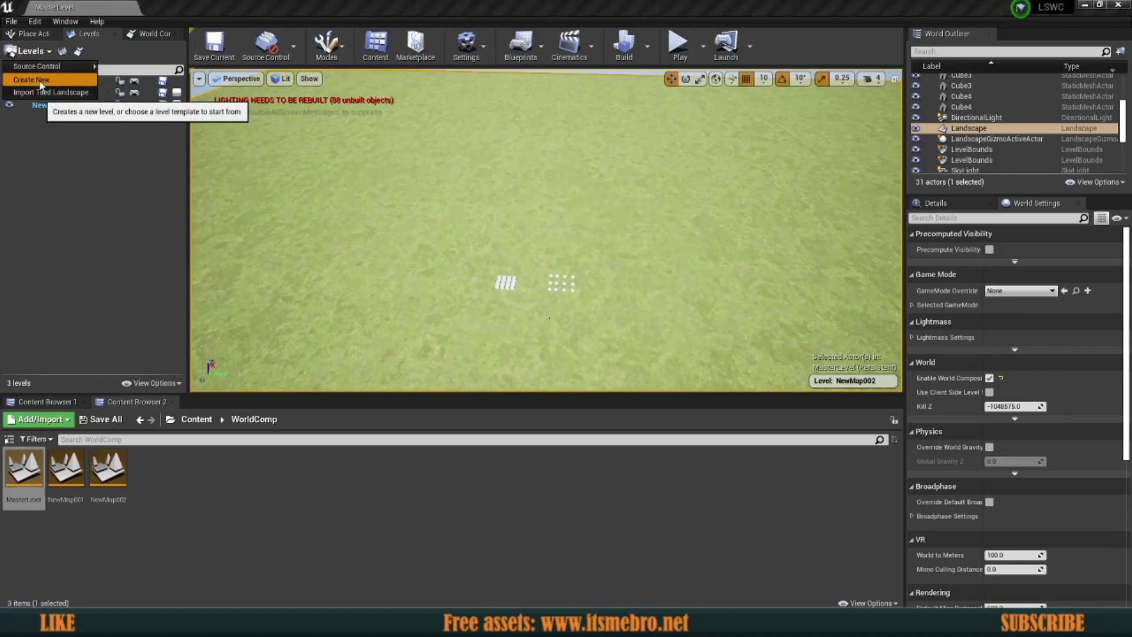
{"action": "left_click", "coordinate": [36, 79]}
{"action": "type", "text": "L"}
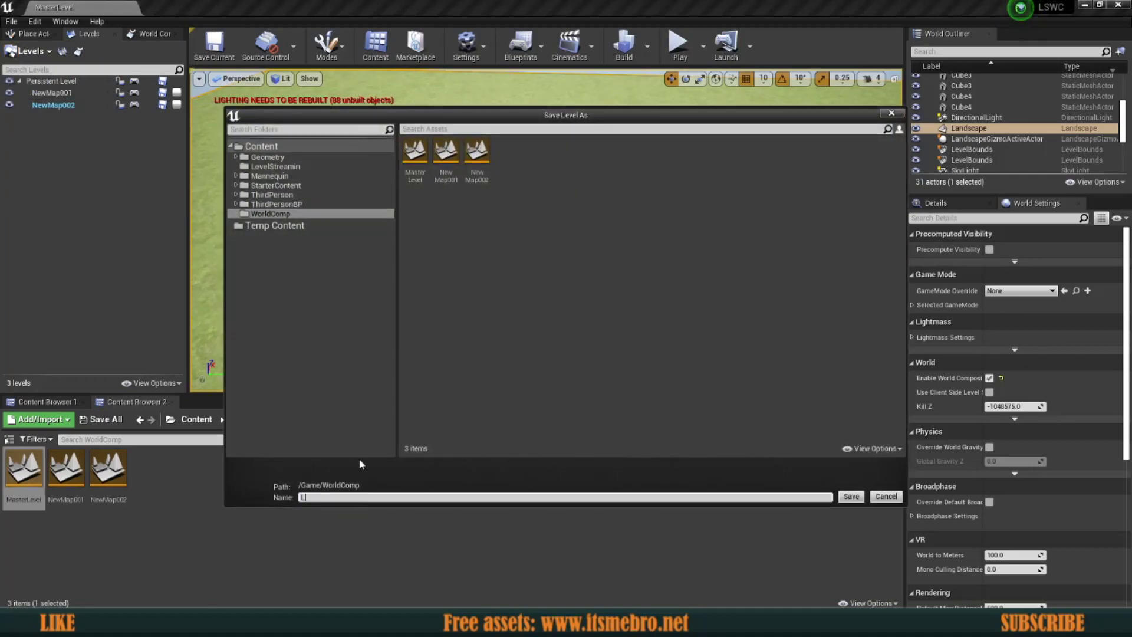
{"action": "type", "text": "and001"}
{"action": "left_click", "coordinate": [851, 497]}
Create a second sublevel named Land002 in WorldComp, and load both Land levels with Land001 as the current one.
{"action": "left_click", "coordinate": [16, 50]}
{"action": "left_click", "coordinate": [32, 83]}
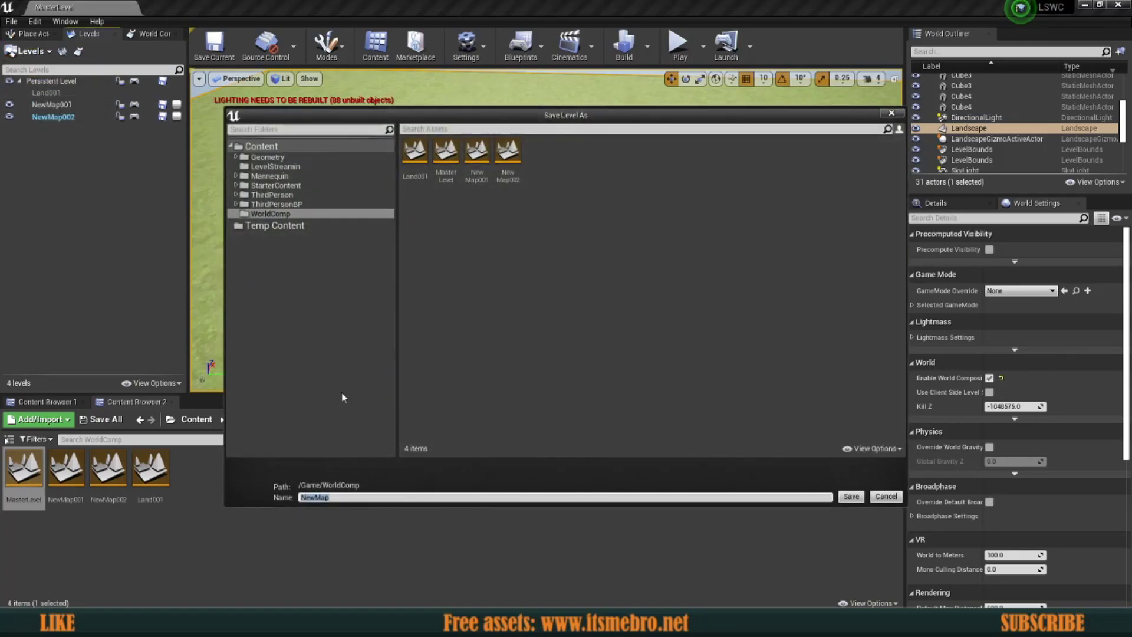
{"action": "type", "text": "Land002"}
{"action": "left_click", "coordinate": [851, 497]}
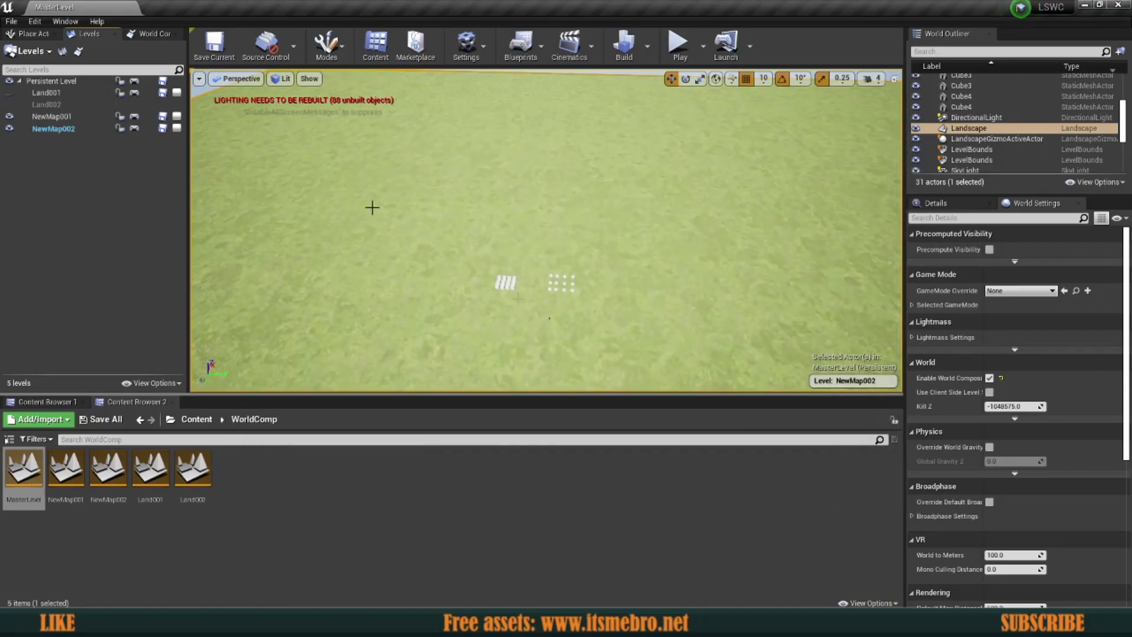
{"action": "double_click", "coordinate": [47, 104]}
{"action": "double_click", "coordinate": [47, 93]}
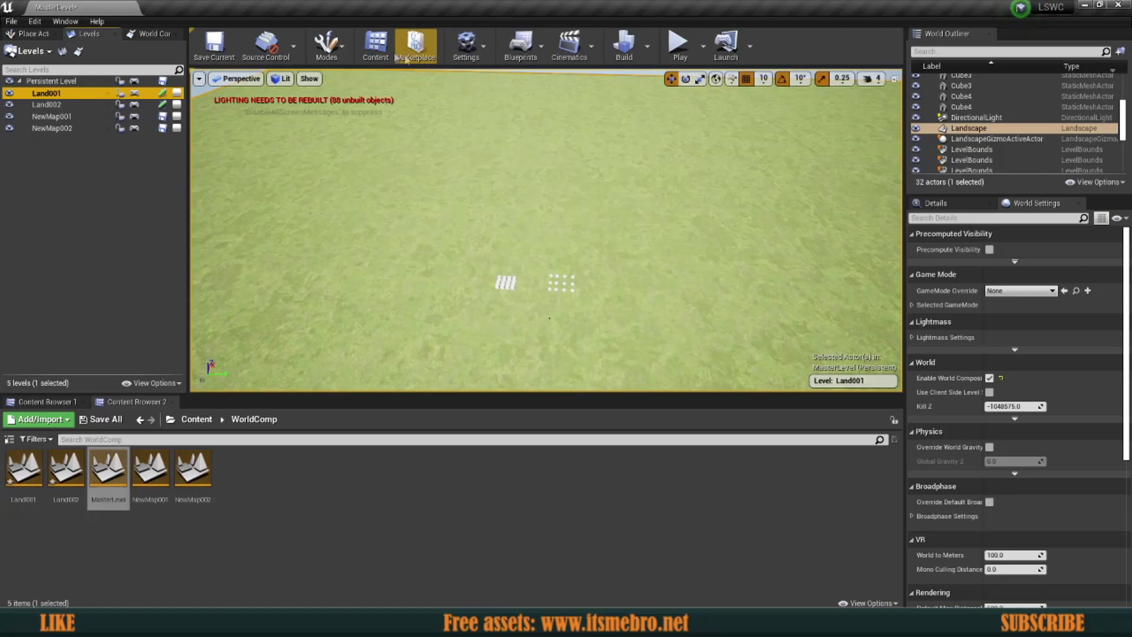
In Landscape mode, select the components covering one quarter of the landscape and move them into the current level Land001.
{"action": "left_click", "coordinate": [335, 47]}
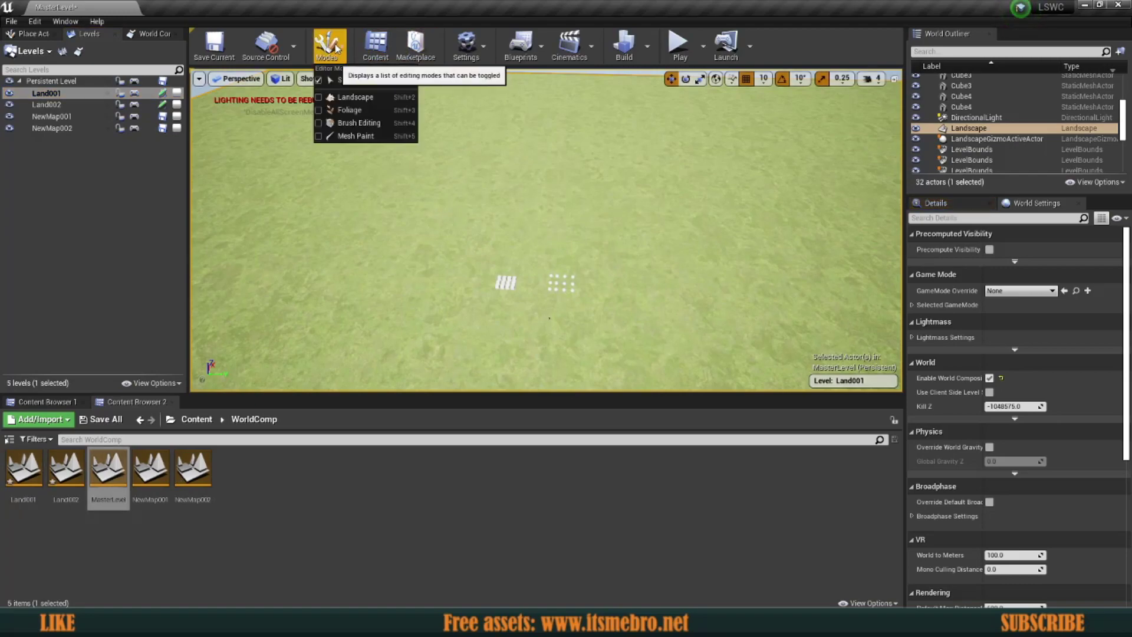
{"action": "left_click", "coordinate": [353, 97]}
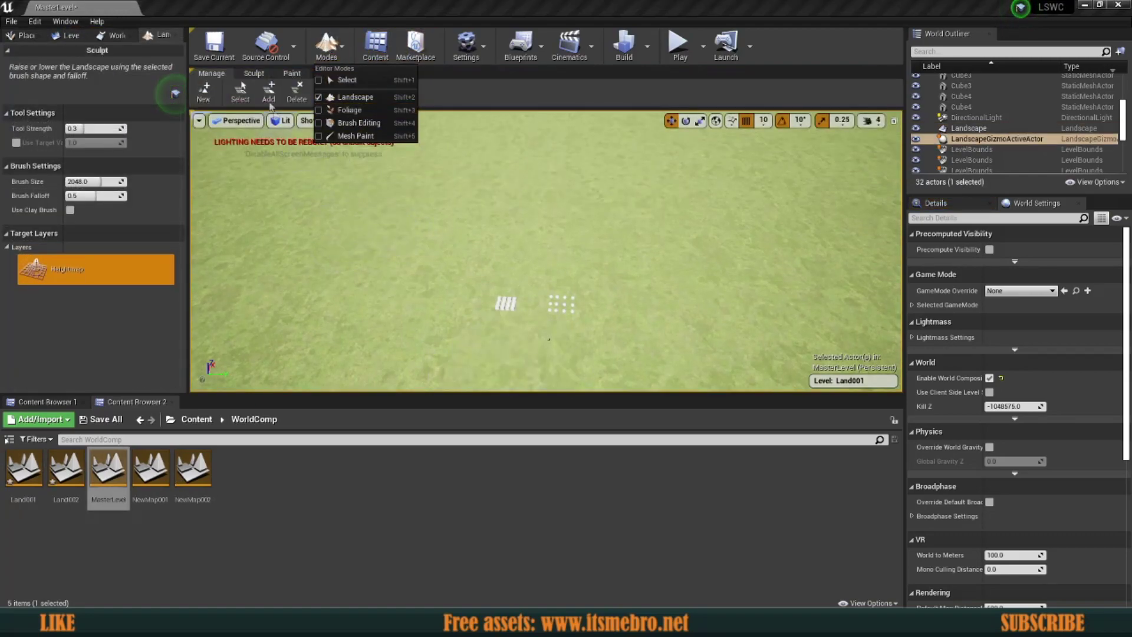
{"action": "left_click", "coordinate": [246, 94]}
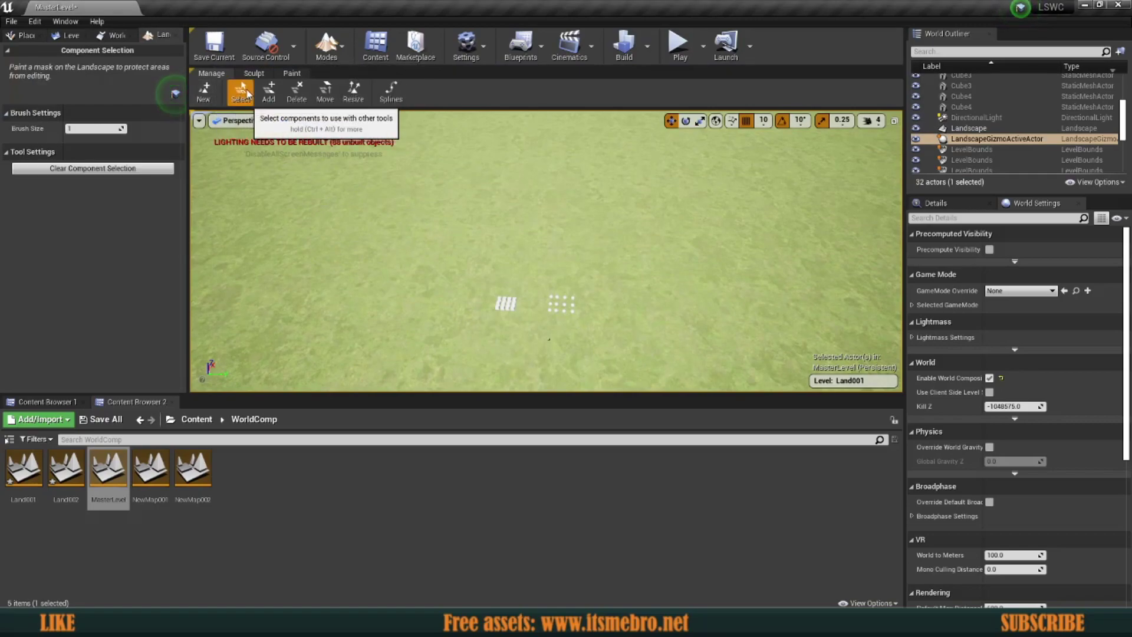
{"action": "scroll", "coordinate": [525, 266], "scroll_direction": "down", "scroll_amount": 5}
{"action": "left_click", "coordinate": [519, 255]}
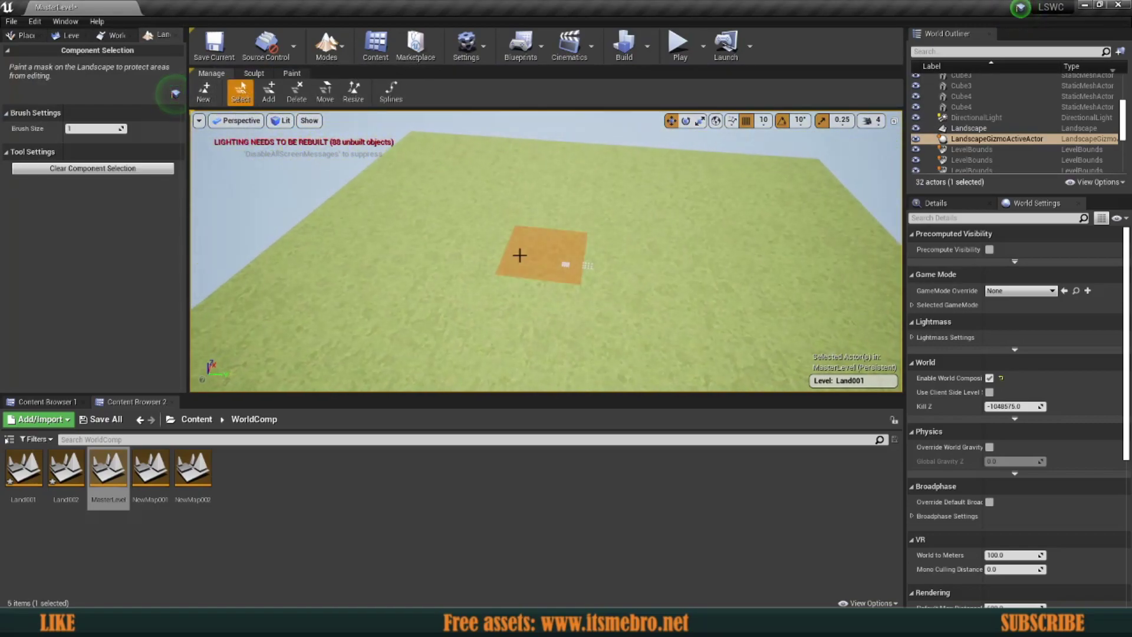
{"action": "mouse_move", "coordinate": [538, 224]}
{"action": "left_mouse_down"}
{"action": "mouse_move", "coordinate": [566, 144]}
{"action": "mouse_move", "coordinate": [463, 140]}
{"action": "mouse_move", "coordinate": [346, 187]}
{"action": "mouse_move", "coordinate": [448, 251]}
{"action": "mouse_move", "coordinate": [505, 176]}
{"action": "mouse_move", "coordinate": [442, 207]}
{"action": "left_mouse_up"}
{"action": "right_click_drag", "start_coordinate": [442, 206], "coordinate": [493, 227]}
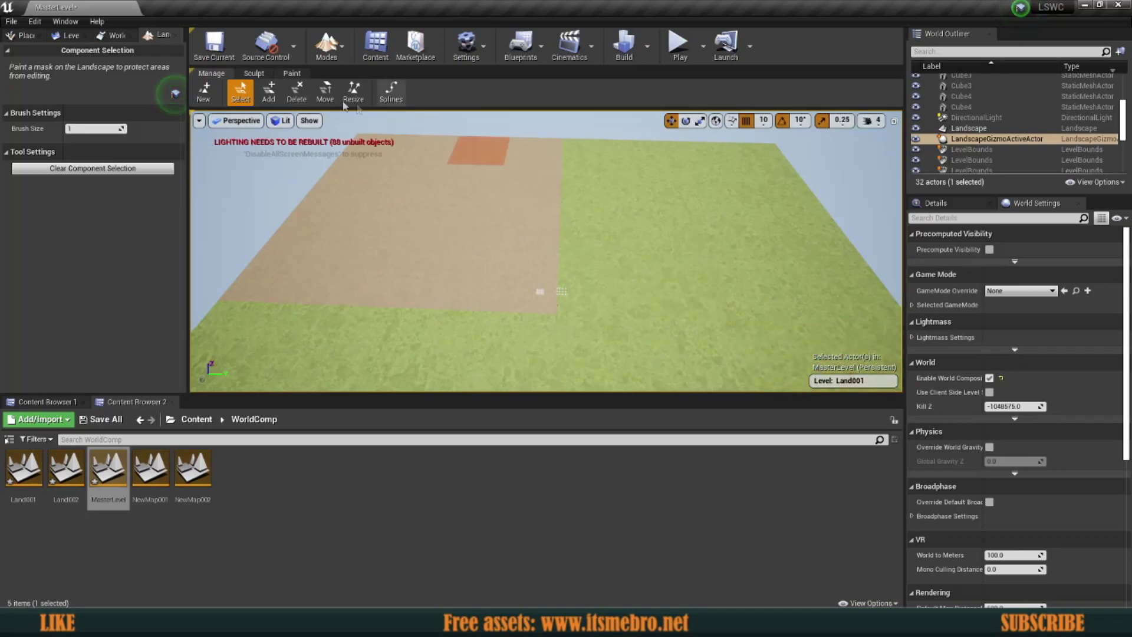
{"action": "left_click", "coordinate": [324, 91]}
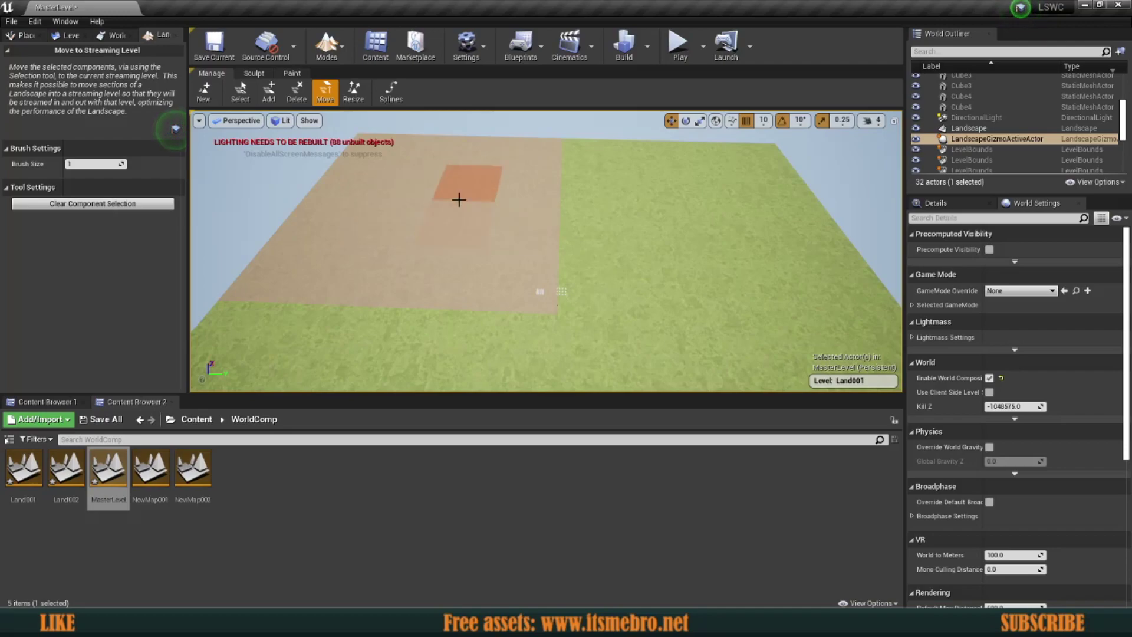
{"action": "left_click", "coordinate": [462, 198]}
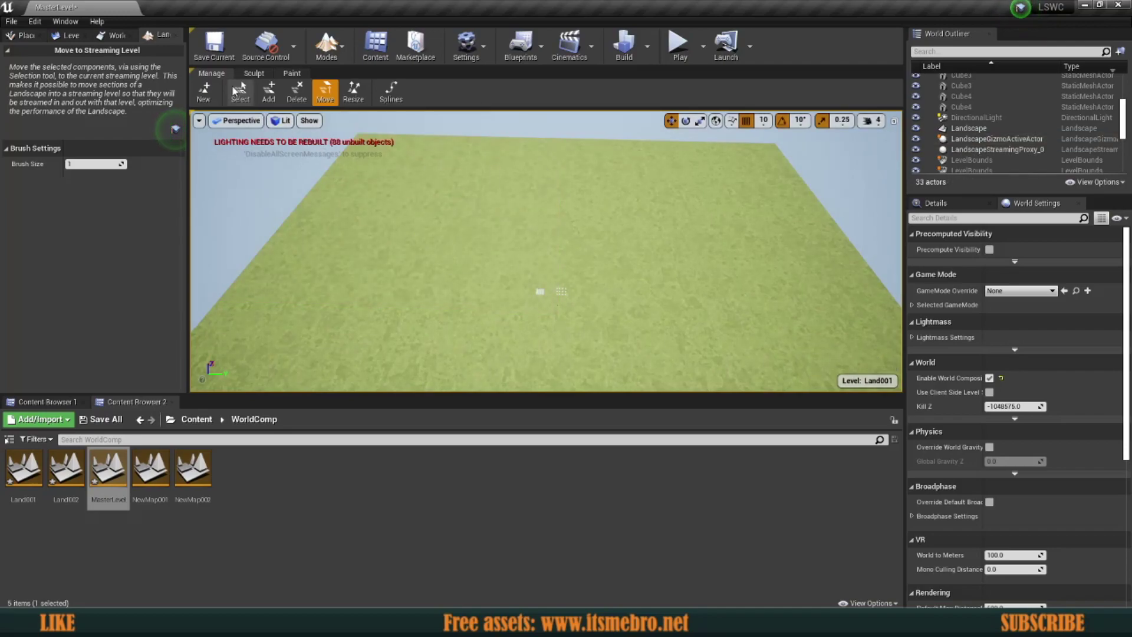
Toggle the visibility of Land001 and leave it hidden to check which part of the landscape it holds.
{"action": "left_click", "coordinate": [70, 36]}
{"action": "left_click", "coordinate": [10, 96]}
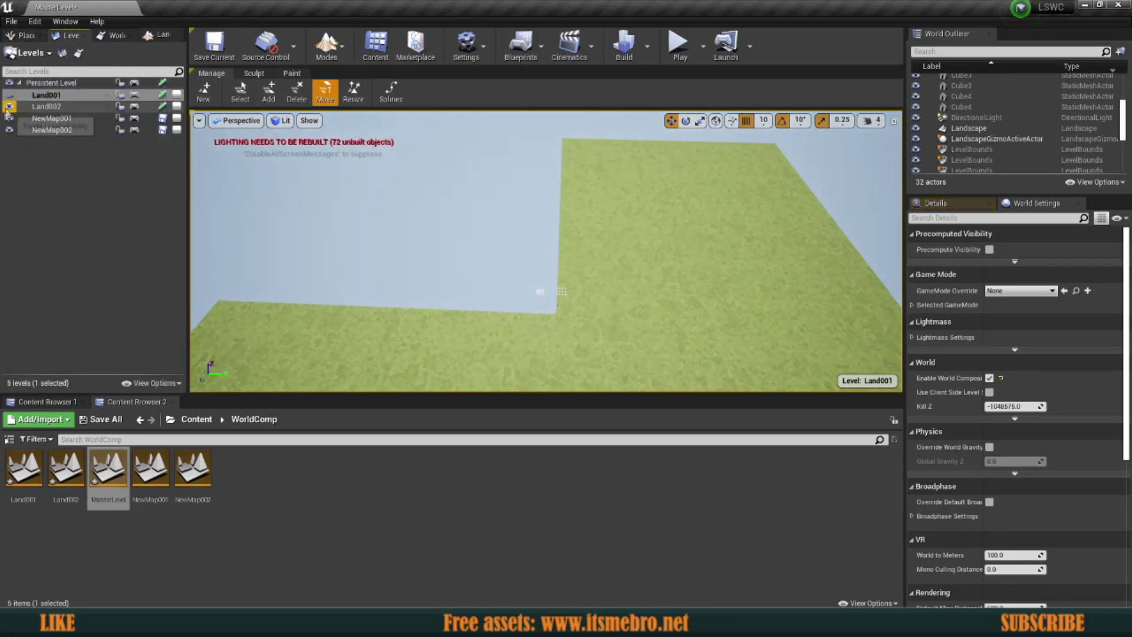
{"action": "left_click", "coordinate": [11, 98]}
{"action": "left_click", "coordinate": [10, 97]}
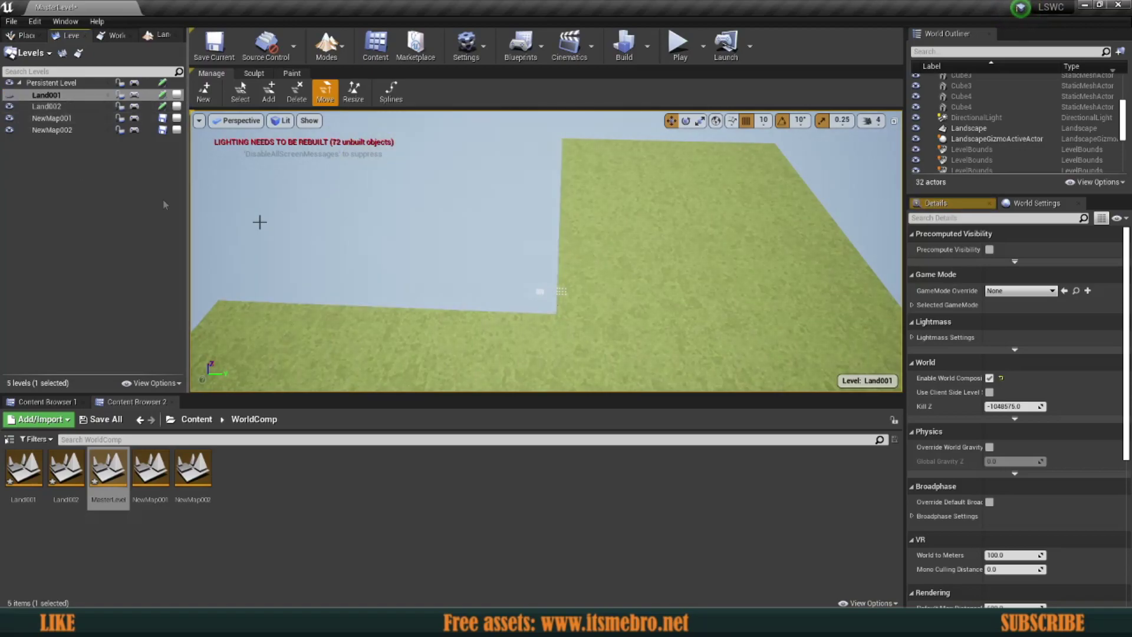
{"action": "mouse_move", "coordinate": [486, 232]}
{"action": "right_mouse_down"}
{"action": "mouse_move", "coordinate": [425, 213]}
{"action": "mouse_move", "coordinate": [472, 232]}
{"action": "right_mouse_up"}
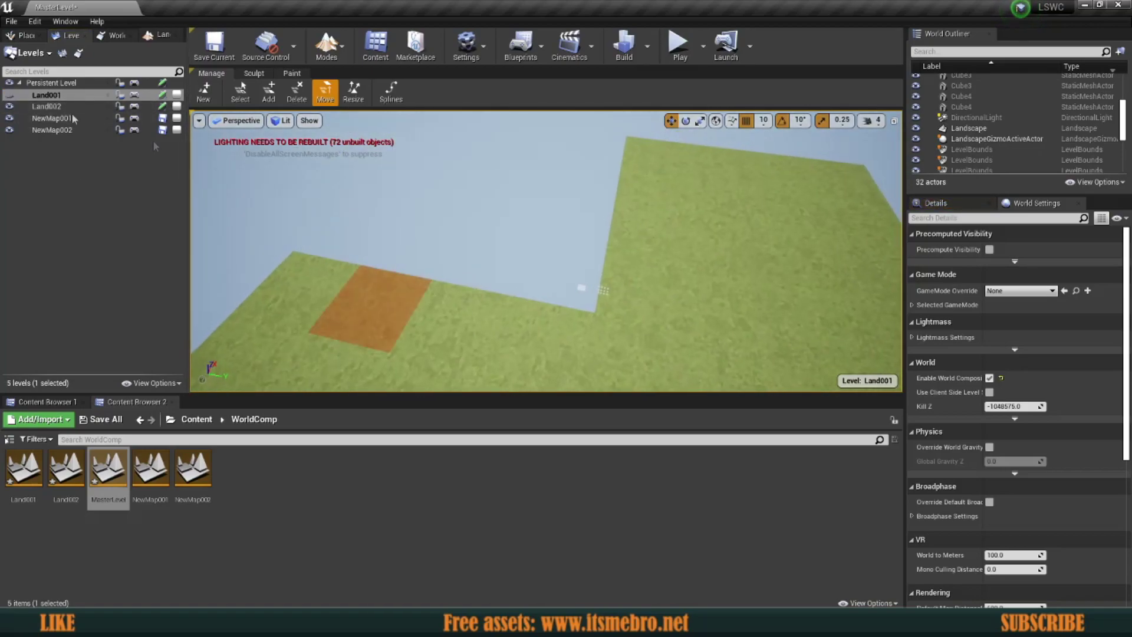
{"action": "right_click_drag", "start_coordinate": [340, 206], "coordinate": [357, 207]}
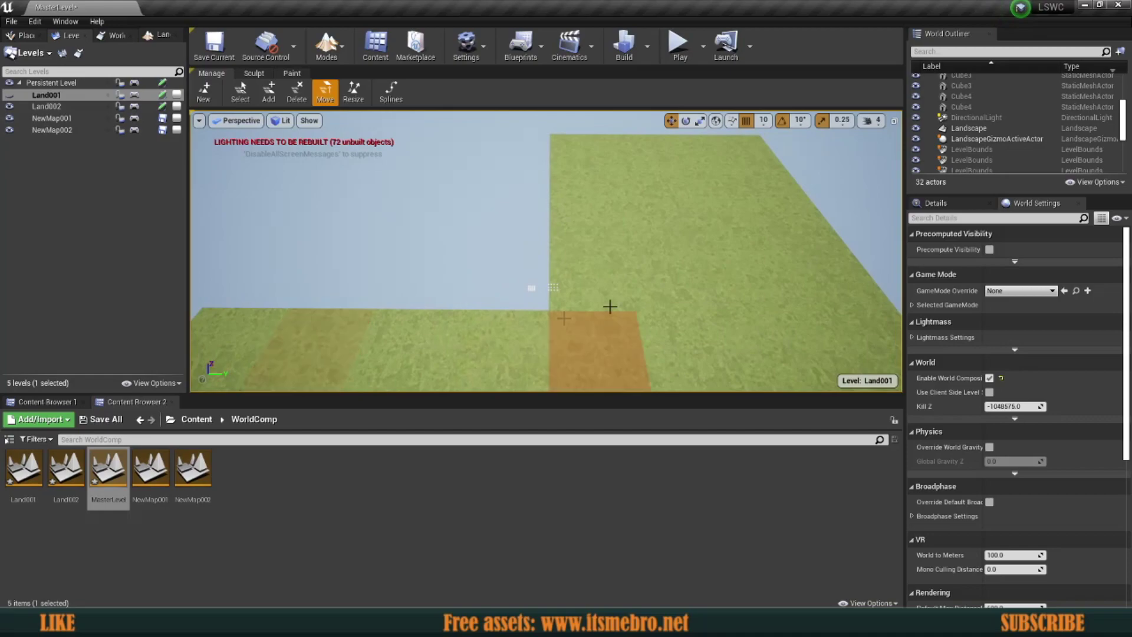
Make Land002 the current level, select all the remaining landscape components, and move them into it.
{"action": "right_click_drag", "start_coordinate": [609, 306], "coordinate": [630, 354]}
{"action": "double_click", "coordinate": [64, 112]}
{"action": "right_click_drag", "start_coordinate": [552, 240], "coordinate": [367, 161]}
{"action": "left_click", "coordinate": [240, 92]}
{"action": "right_click_drag", "start_coordinate": [271, 177], "coordinate": [472, 236]}
{"action": "key", "text": "s"}
{"action": "right_click_drag", "start_coordinate": [389, 203], "coordinate": [404, 207]}
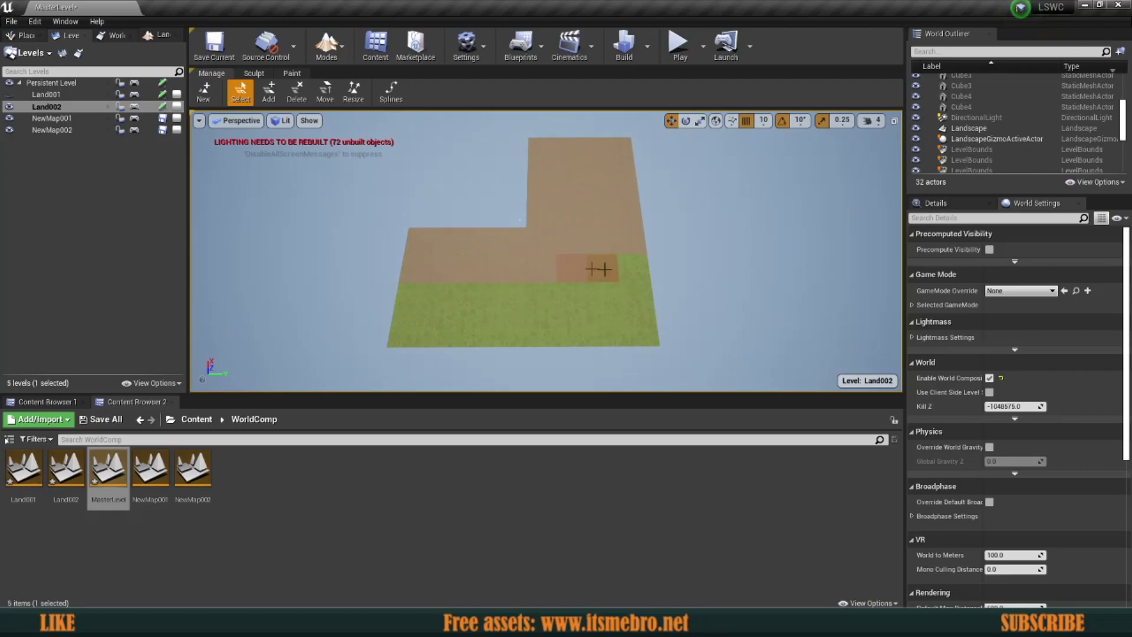
{"action": "left_click_drag", "start_coordinate": [473, 334], "coordinate": [634, 328]}
{"action": "mouse_move", "coordinate": [616, 323]}
{"action": "right_mouse_down"}
{"action": "mouse_move", "coordinate": [616, 333]}
{"action": "mouse_move", "coordinate": [616, 323]}
{"action": "right_mouse_up"}
{"action": "key", "text": "w"}
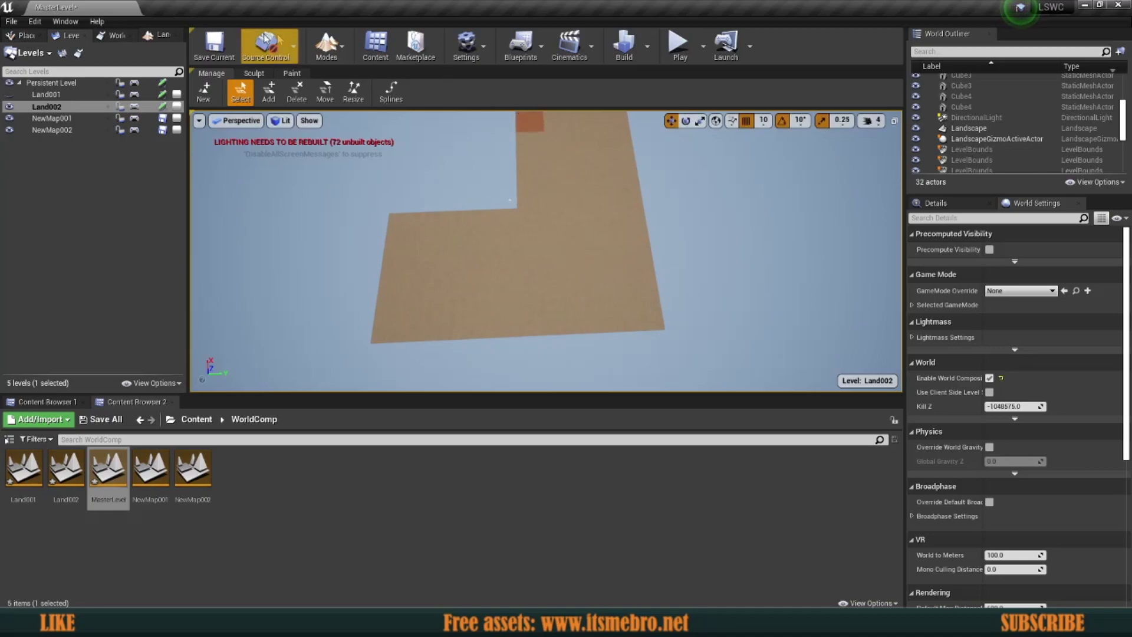
{"action": "left_click", "coordinate": [325, 92]}
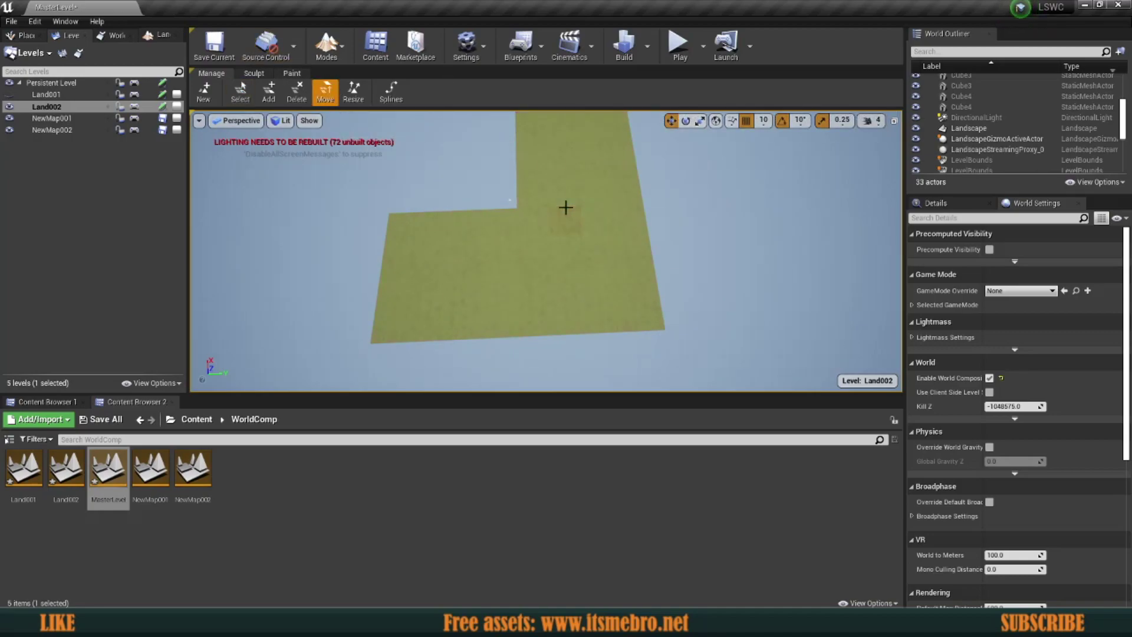
Toggle the visibility of Land002 to check its landscape part, and show Land001 again.
{"action": "left_click", "coordinate": [9, 106]}
{"action": "left_click", "coordinate": [9, 107]}
{"action": "left_click", "coordinate": [10, 106]}
{"action": "left_click", "coordinate": [9, 95]}
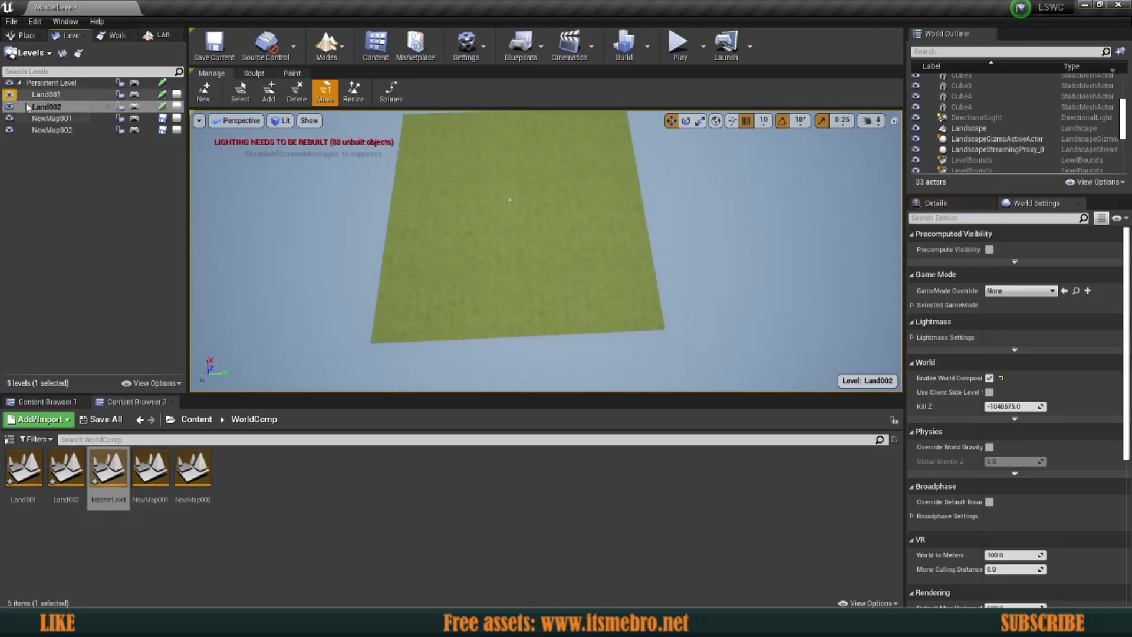
Create a World Composition layer named ShortLoadDist with a streaming distance of 1000.
{"action": "left_click", "coordinate": [111, 35]}
{"action": "left_click", "coordinate": [132, 53]}
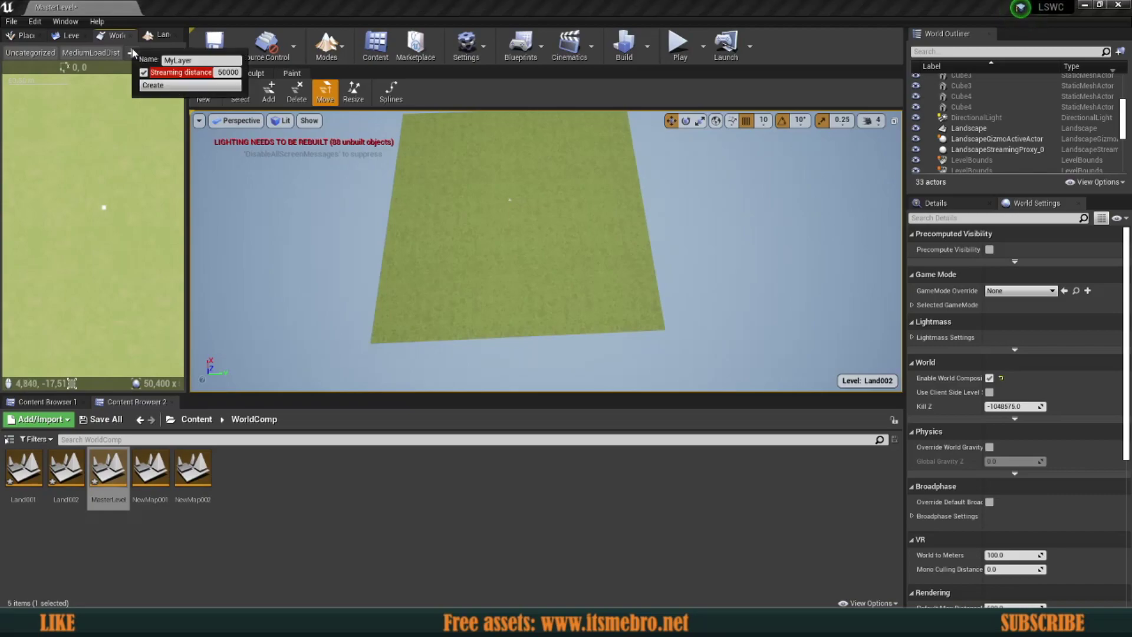
{"action": "type", "text": "ShortLoaddis"}
{"action": "key", "text": "BackSpace"}
{"action": "key", "text": "BackSpace"}
{"action": "key", "text": "BackSpace"}
{"action": "type", "text": "Dist"}
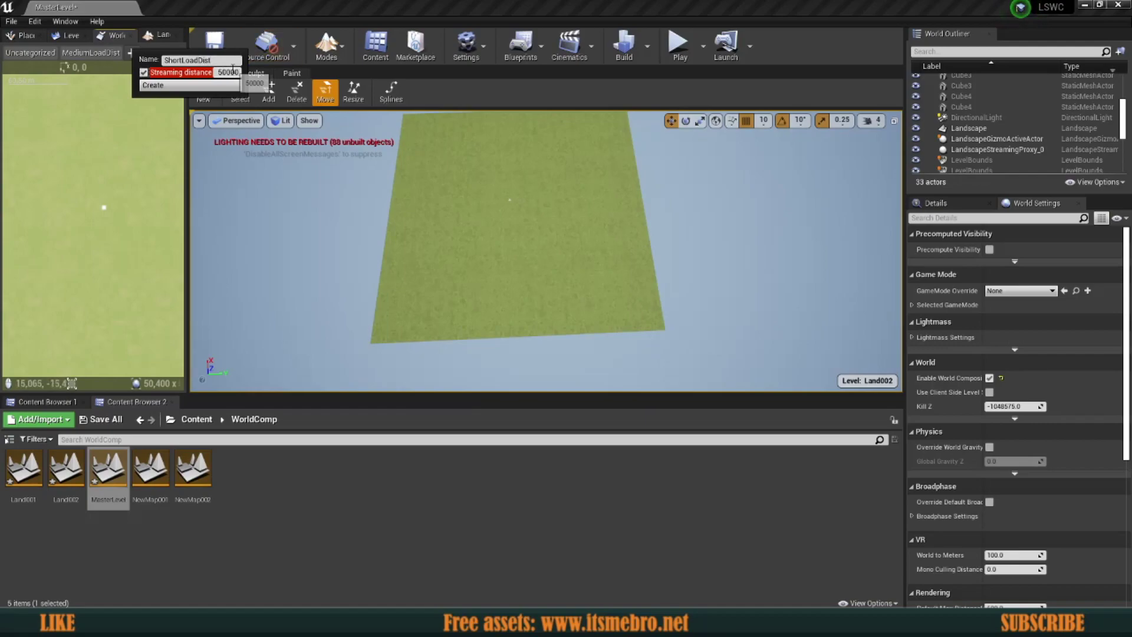
{"action": "left_click", "coordinate": [226, 84]}
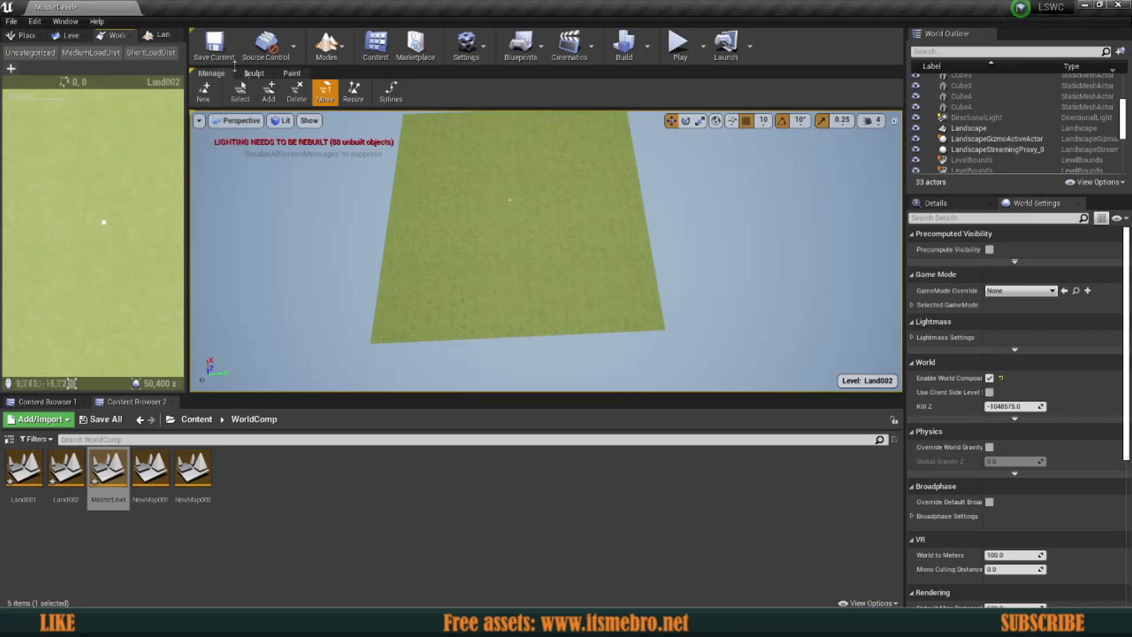
Assign the levels Land001 and Land002 to the ShortLoadDist layer.
{"action": "left_click", "coordinate": [70, 36]}
{"action": "left_click", "coordinate": [47, 94]}
{"action": "right_click", "coordinate": [49, 95]}
{"action": "mouse_move", "coordinate": [111, 195]}
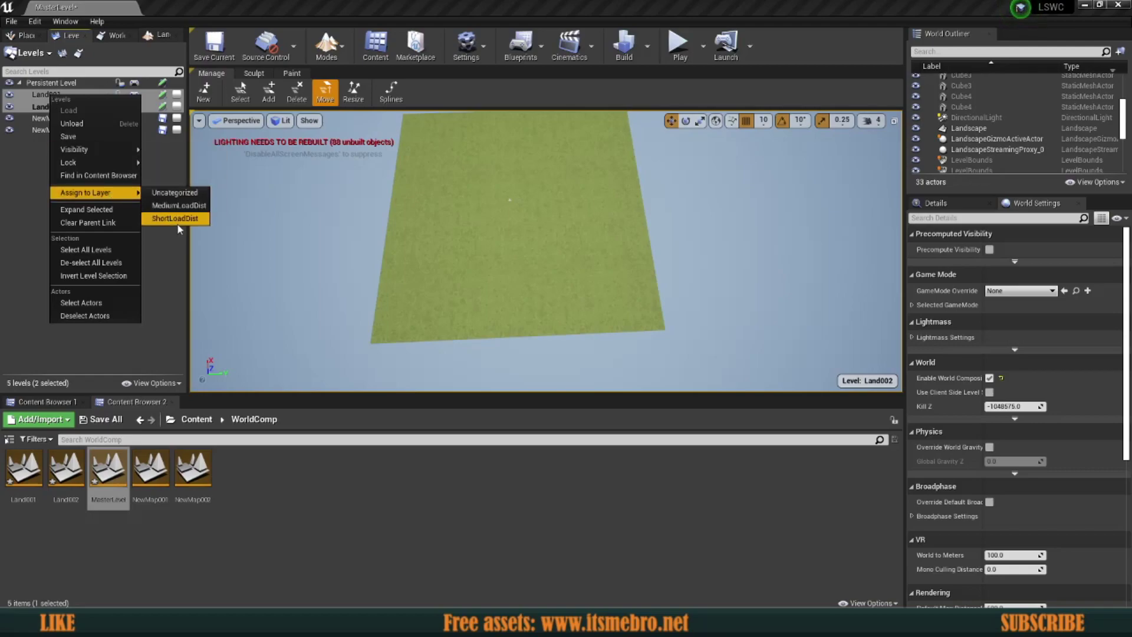
{"action": "left_click", "coordinate": [173, 219]}
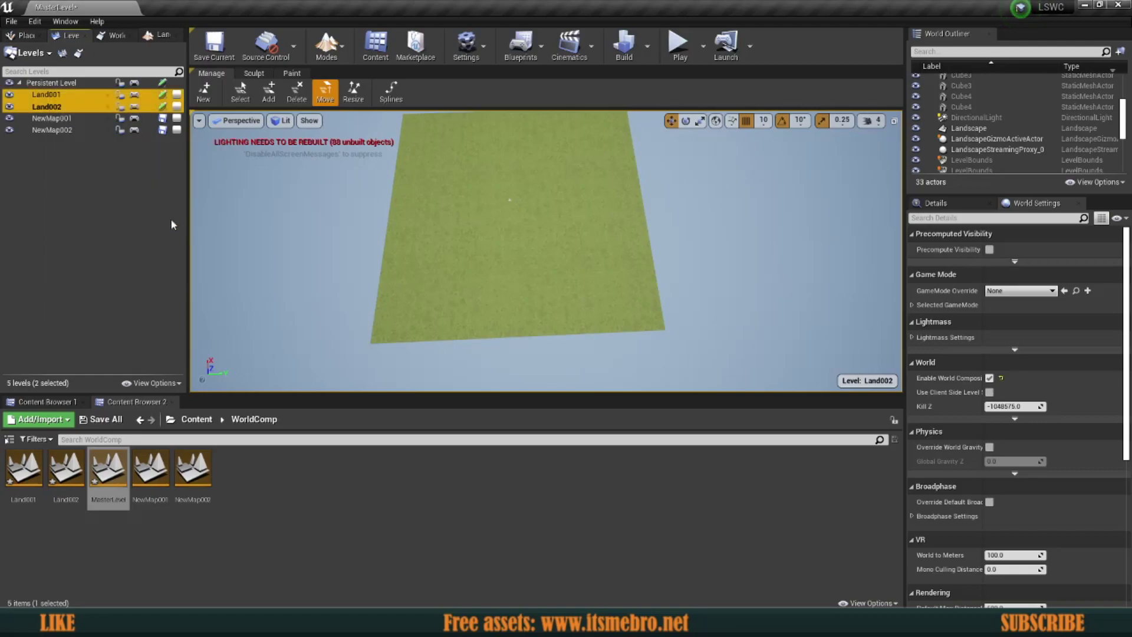
Play the level and run the character towards and away from the cubes to test the ShortLoadDist streaming of the landscape.
{"action": "key", "text": "w"}
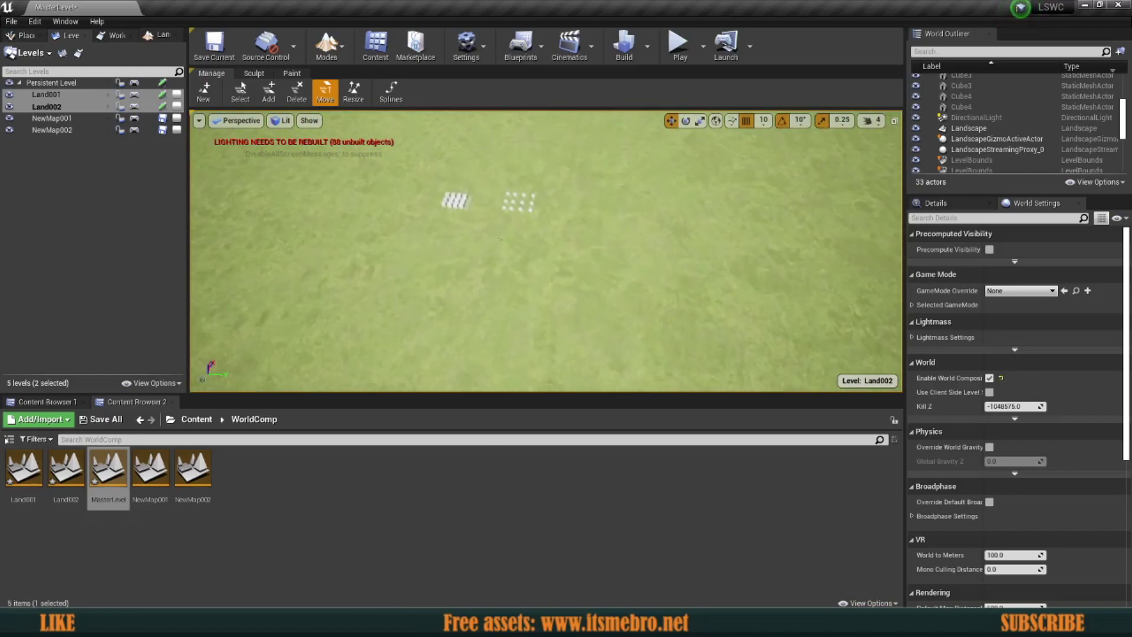
{"action": "left_click", "coordinate": [678, 44]}
{"action": "left_click", "coordinate": [600, 167]}
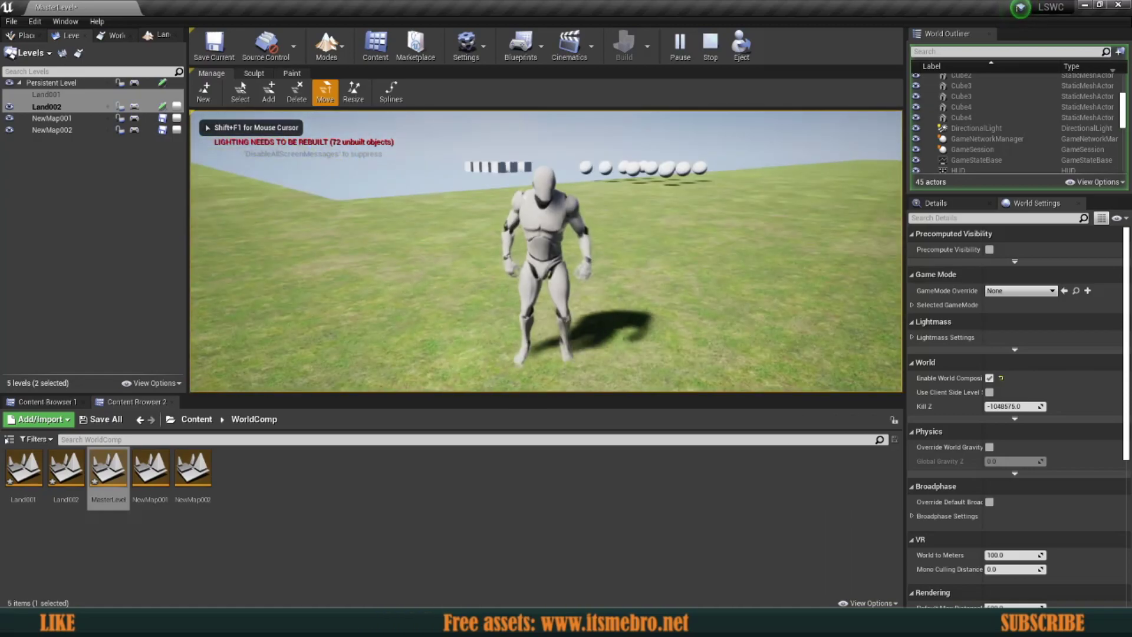
{"action": "key", "text": "space"}
{"action": "key", "text": "w"}
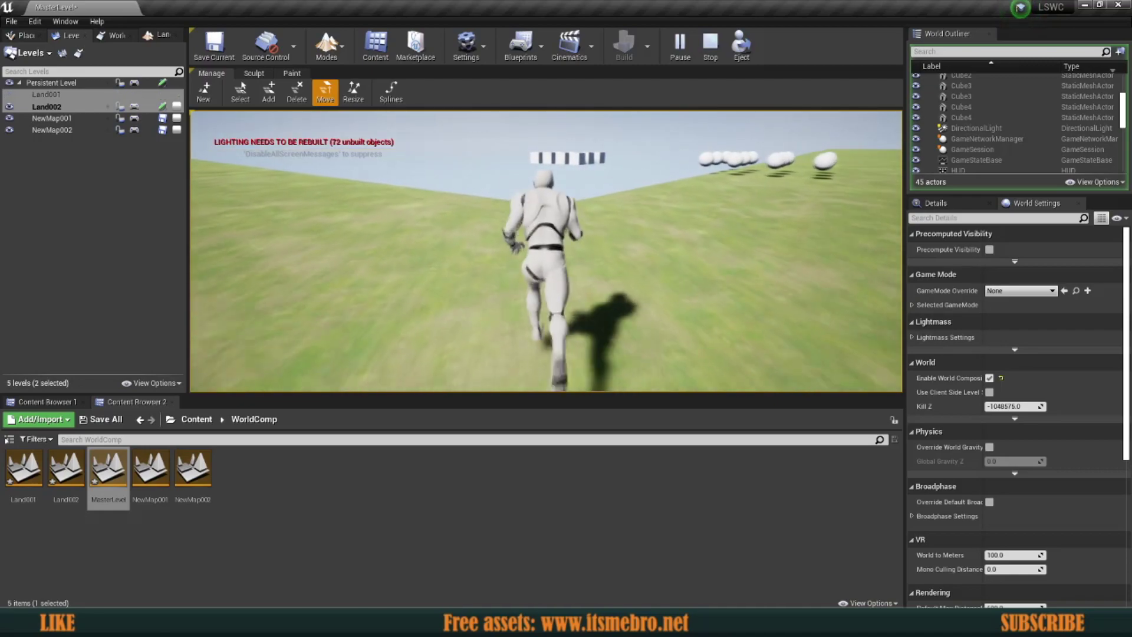
{"action": "key", "text": "a"}
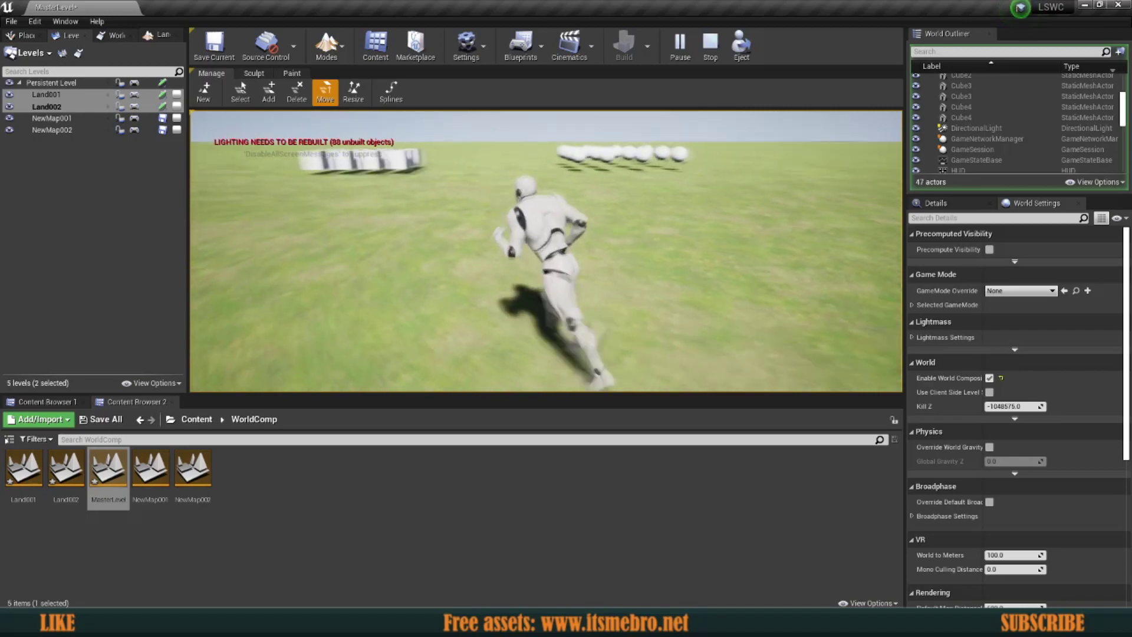
{"action": "key", "text": "s"}
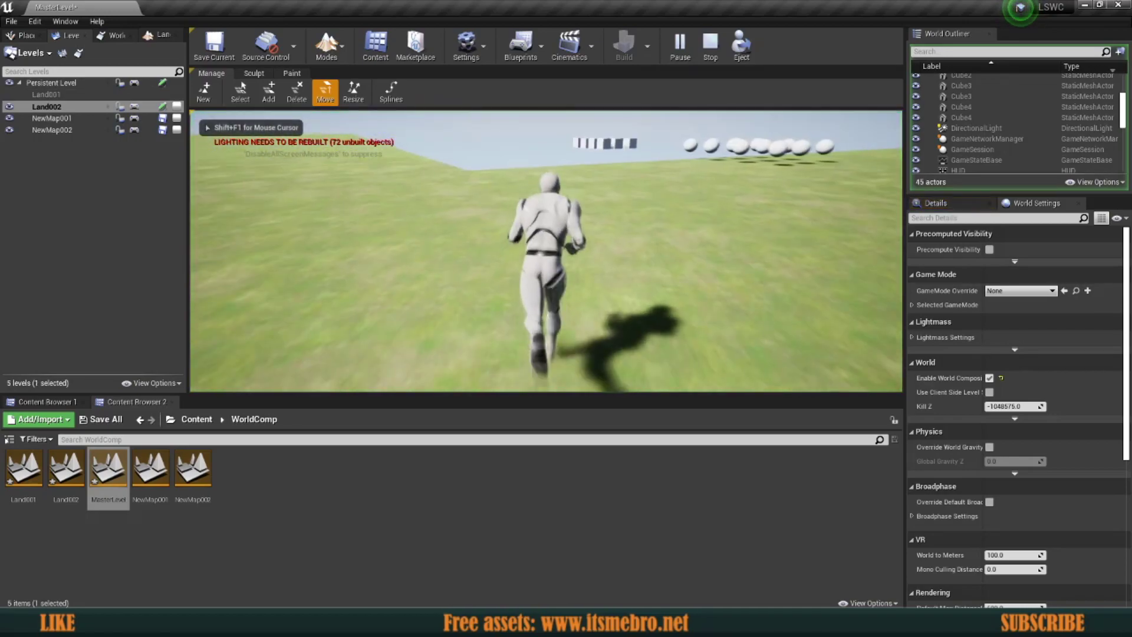
{"action": "key", "text": "space"}
{"action": "key", "text": "space"}
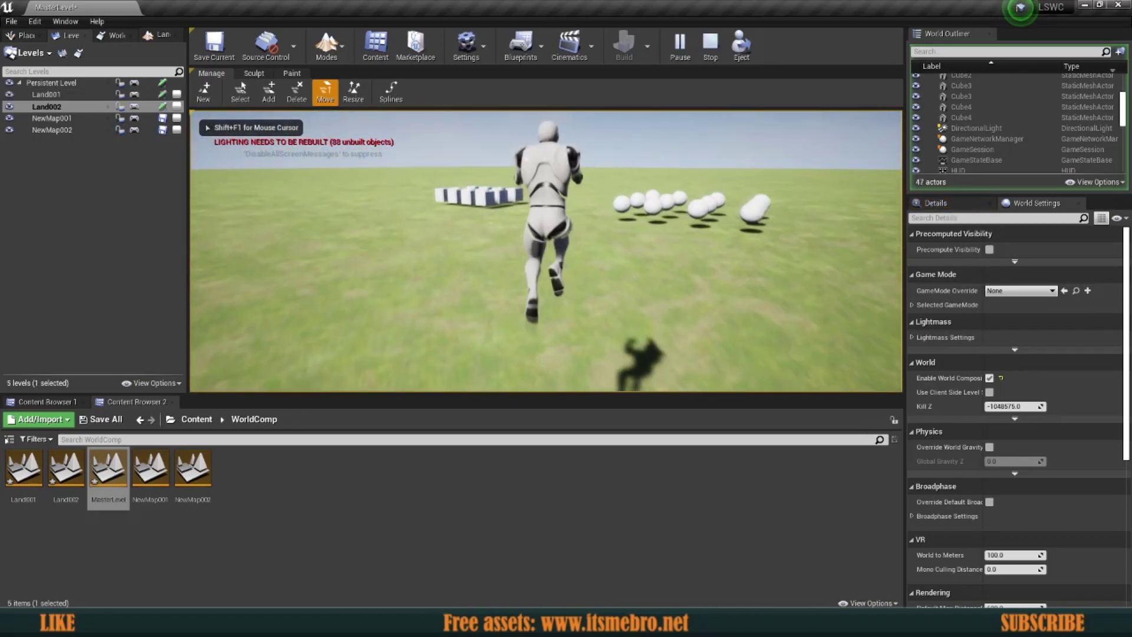
Enlarge the viewport in height and width during play, run the character further, and end the play session.
{"action": "key", "text": "shift+F1"}
{"action": "left_click_drag", "start_coordinate": [745, 395], "coordinate": [753, 478]}
{"action": "left_click_drag", "start_coordinate": [906, 424], "coordinate": [926, 425]}
{"action": "left_click", "coordinate": [409, 219]}
{"action": "key", "text": "w"}
{"action": "key", "text": "Escape"}
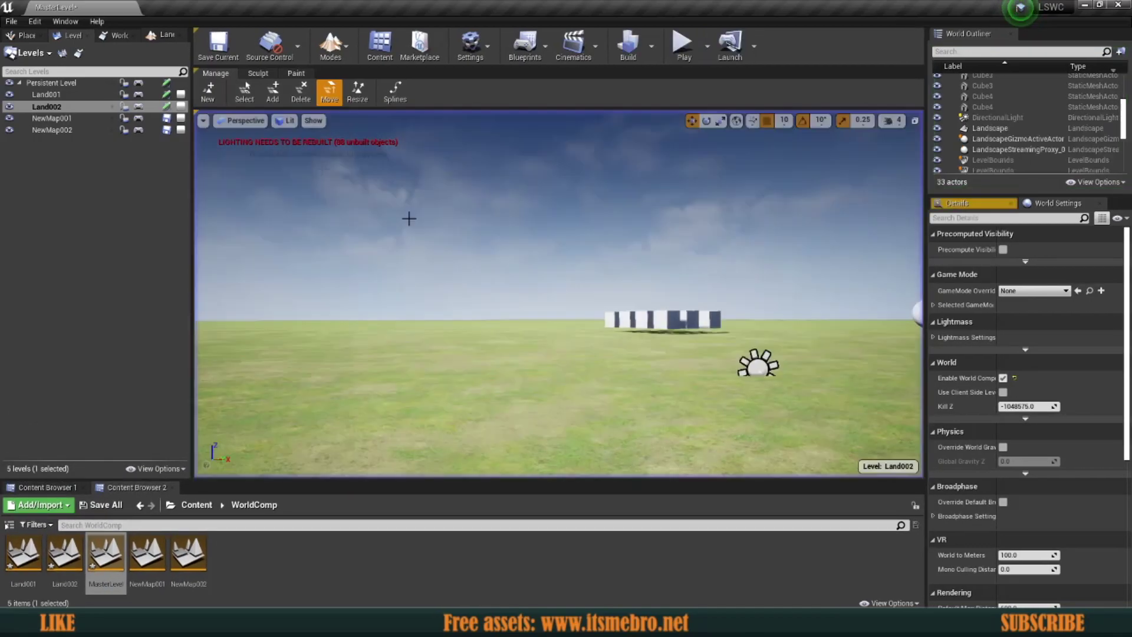
On the World Composition map, move the Land001 tile diagonally out of the landscape until it meets the corner of Land002.
{"action": "left_click", "coordinate": [118, 35]}
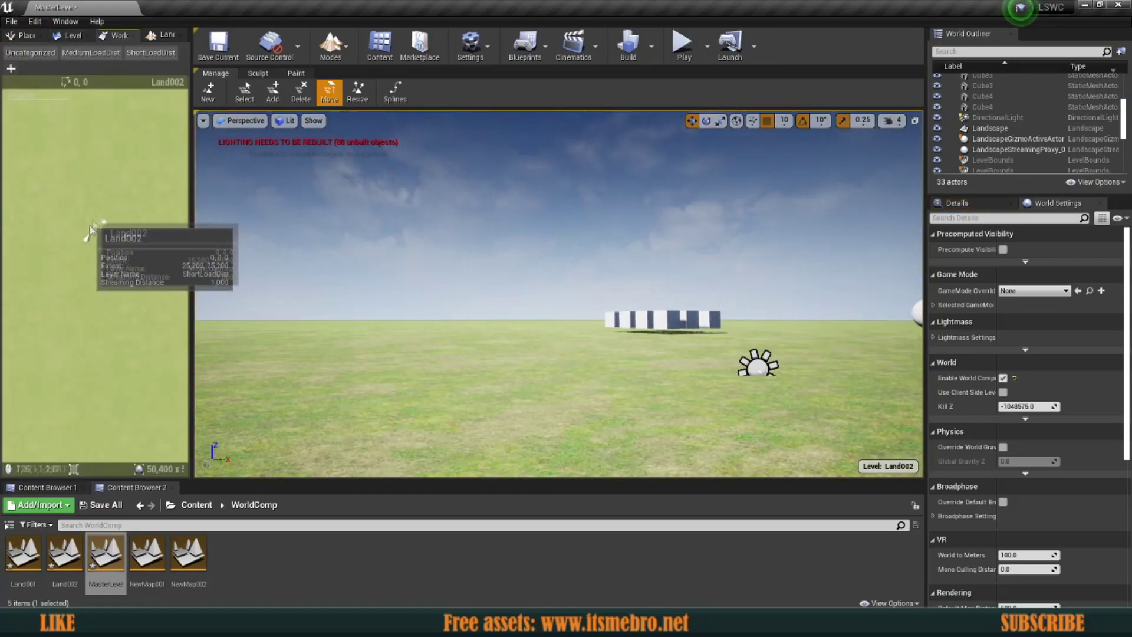
{"action": "scroll", "coordinate": [131, 253], "scroll_direction": "down", "scroll_amount": 5}
{"action": "scroll", "coordinate": [131, 259], "scroll_direction": "up", "scroll_amount": 3}
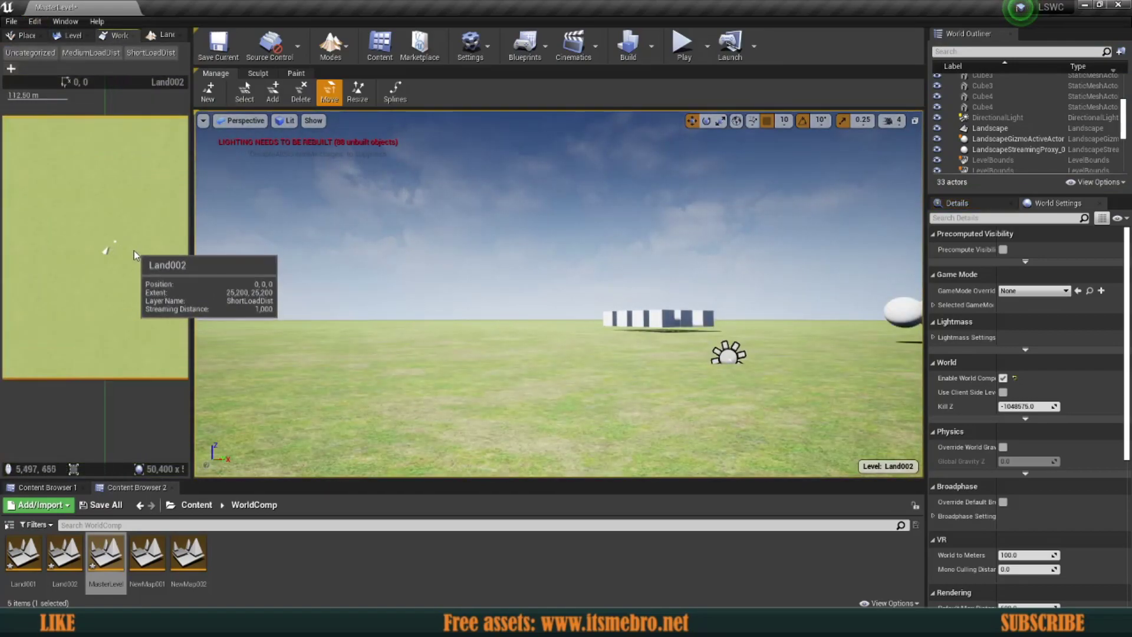
{"action": "scroll", "coordinate": [150, 242], "scroll_direction": "down", "scroll_amount": 2}
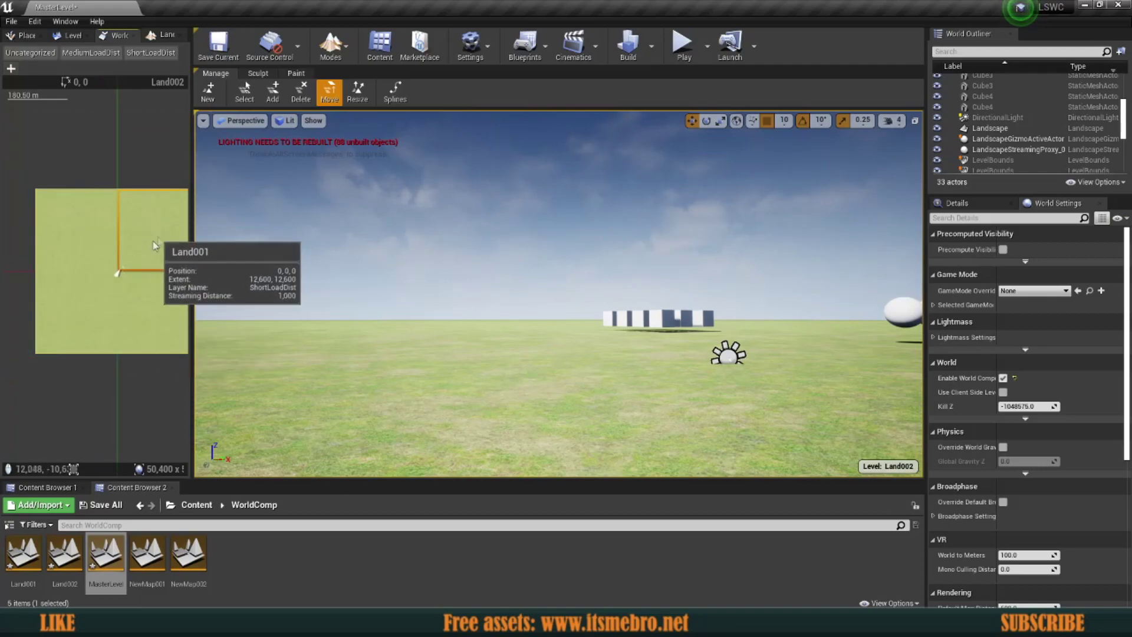
{"action": "right_click_drag", "start_coordinate": [154, 245], "coordinate": [59, 257]}
{"action": "scroll", "coordinate": [69, 280], "scroll_direction": "down", "scroll_amount": 1}
{"action": "left_click_drag", "start_coordinate": [69, 281], "coordinate": [132, 221]}
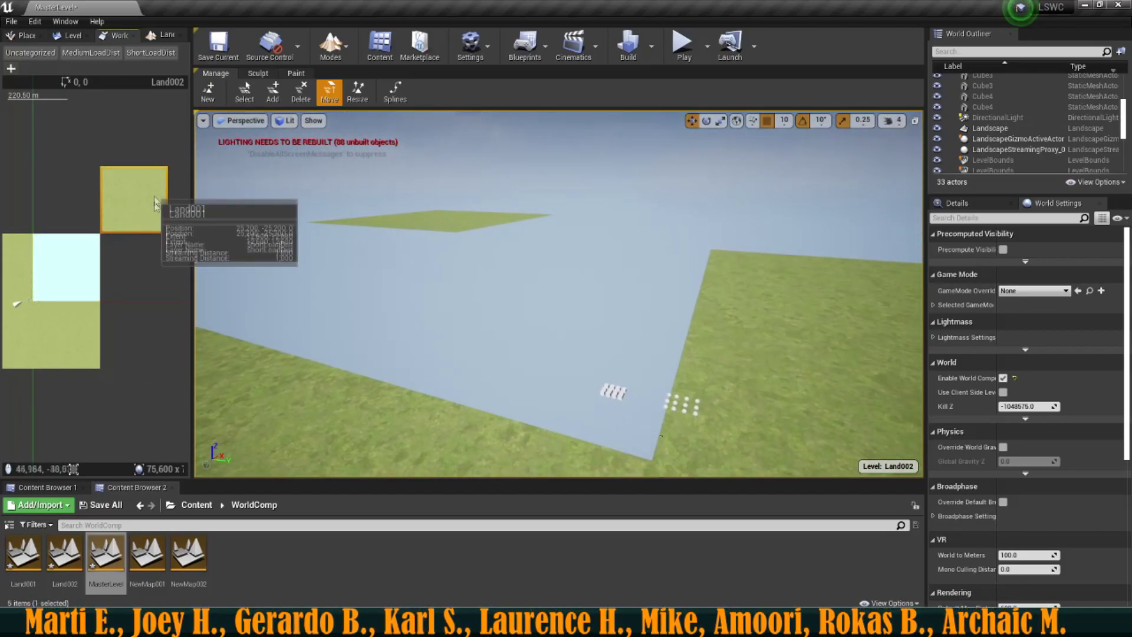
Move the Land001 tile back so it partly covers the gap in Land002, and inspect the offset terrain in the viewport.
{"action": "left_click_drag", "start_coordinate": [154, 202], "coordinate": [100, 242]}
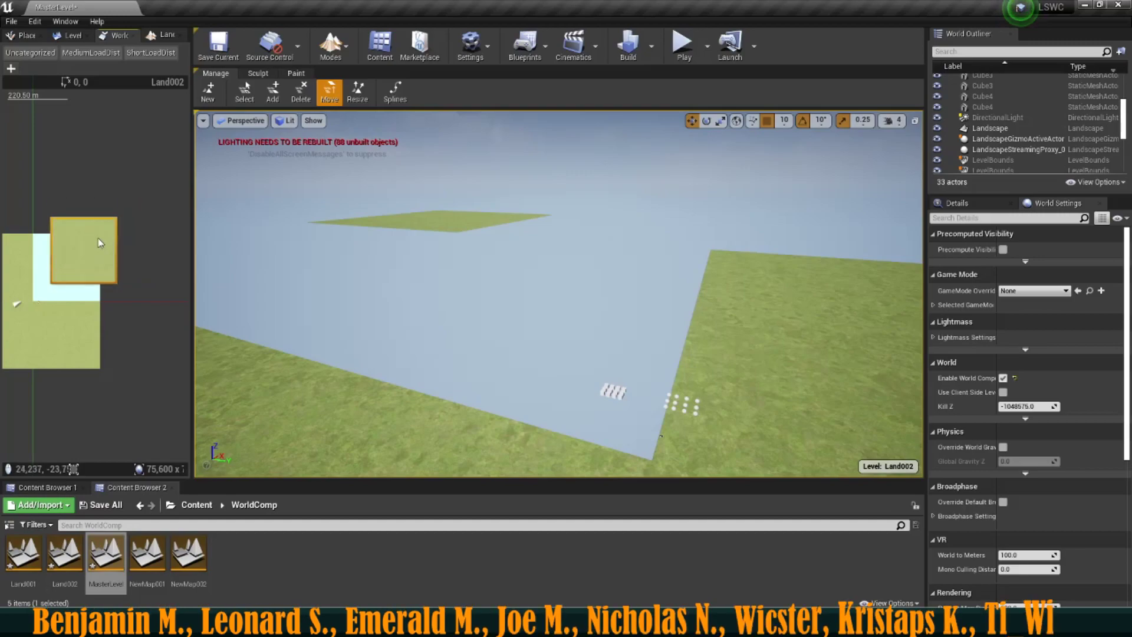
{"action": "mouse_move", "coordinate": [392, 250]}
{"action": "right_mouse_down"}
{"action": "mouse_move", "coordinate": [418, 295]}
{"action": "mouse_move", "coordinate": [411, 272]}
{"action": "right_mouse_up"}
{"action": "left_click_drag", "start_coordinate": [118, 254], "coordinate": [87, 266]}
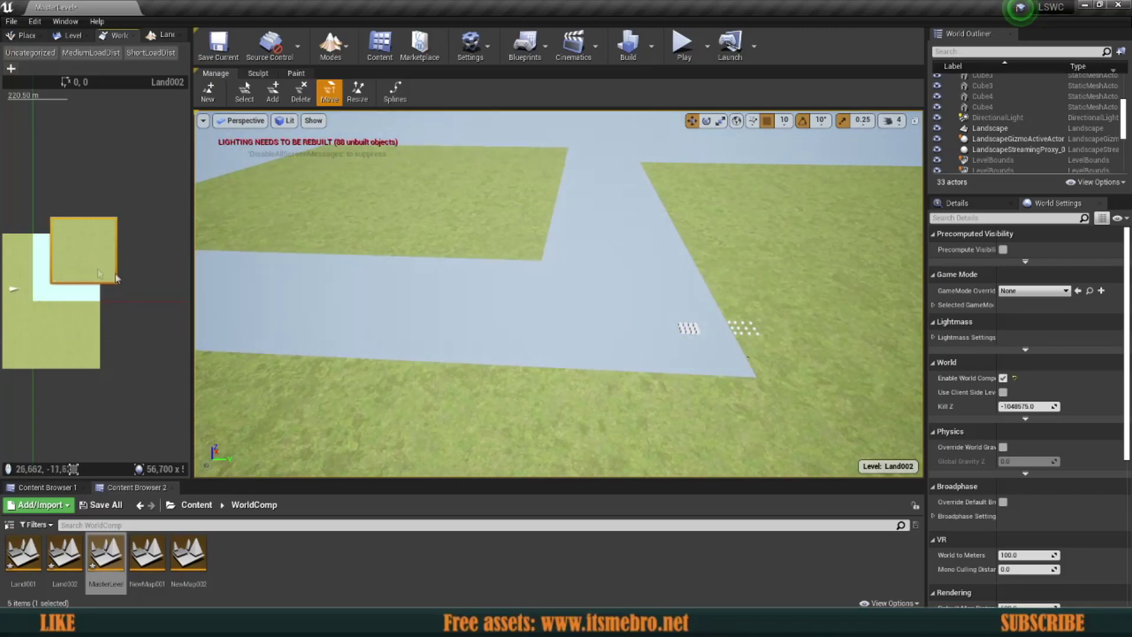
{"action": "right_click_drag", "start_coordinate": [399, 269], "coordinate": [400, 269]}
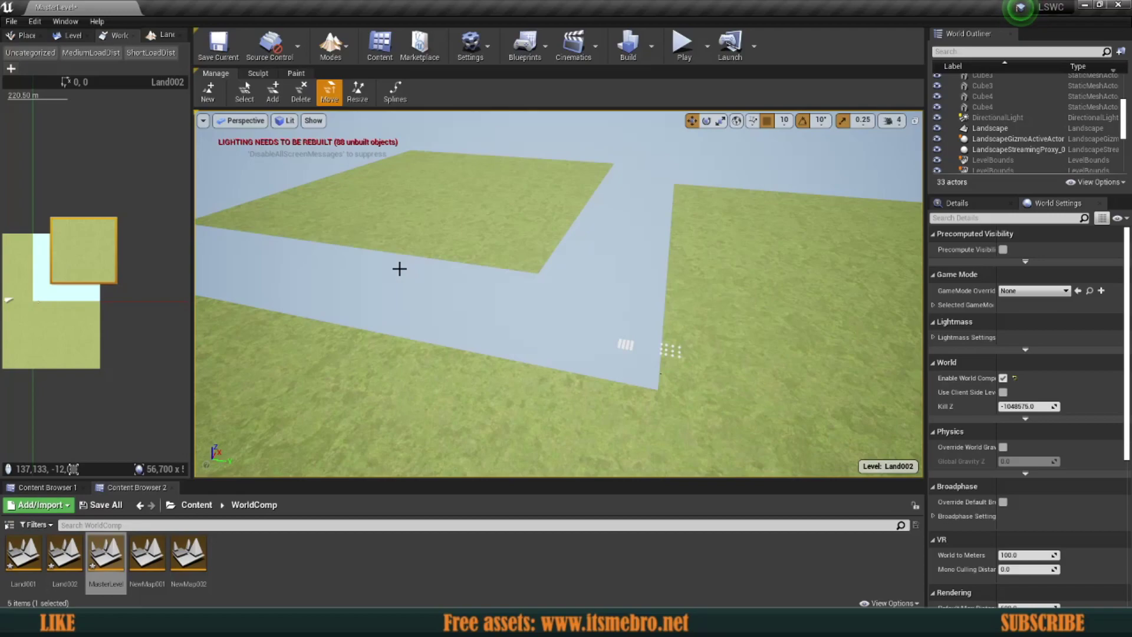
{"action": "right_click_drag", "start_coordinate": [458, 200], "coordinate": [458, 199]}
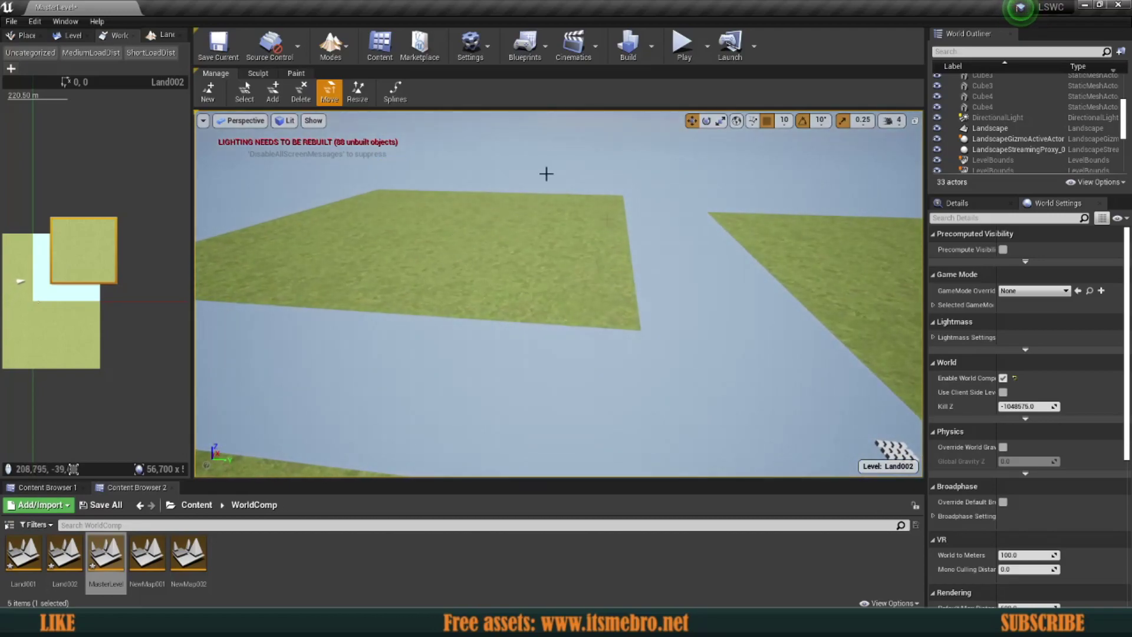
Leave Landscape mode for Select mode and move the Land001 tile further outward from the gap in Land002 on the World Composition map.
{"action": "left_click", "coordinate": [331, 46]}
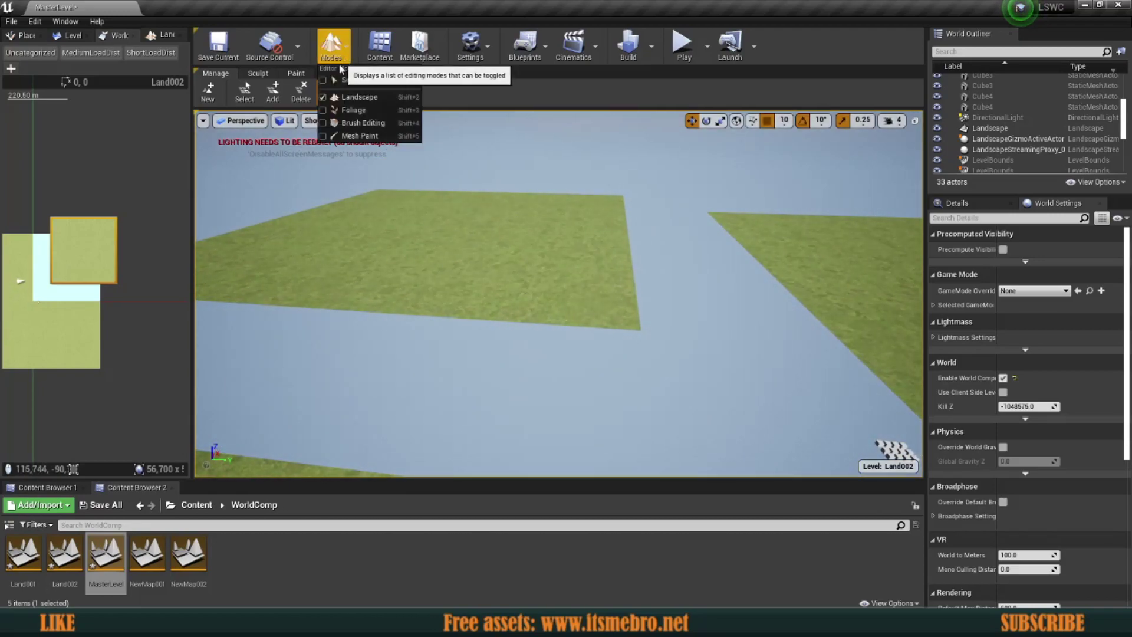
{"action": "left_click", "coordinate": [354, 76]}
{"action": "right_click_drag", "start_coordinate": [435, 188], "coordinate": [435, 188]}
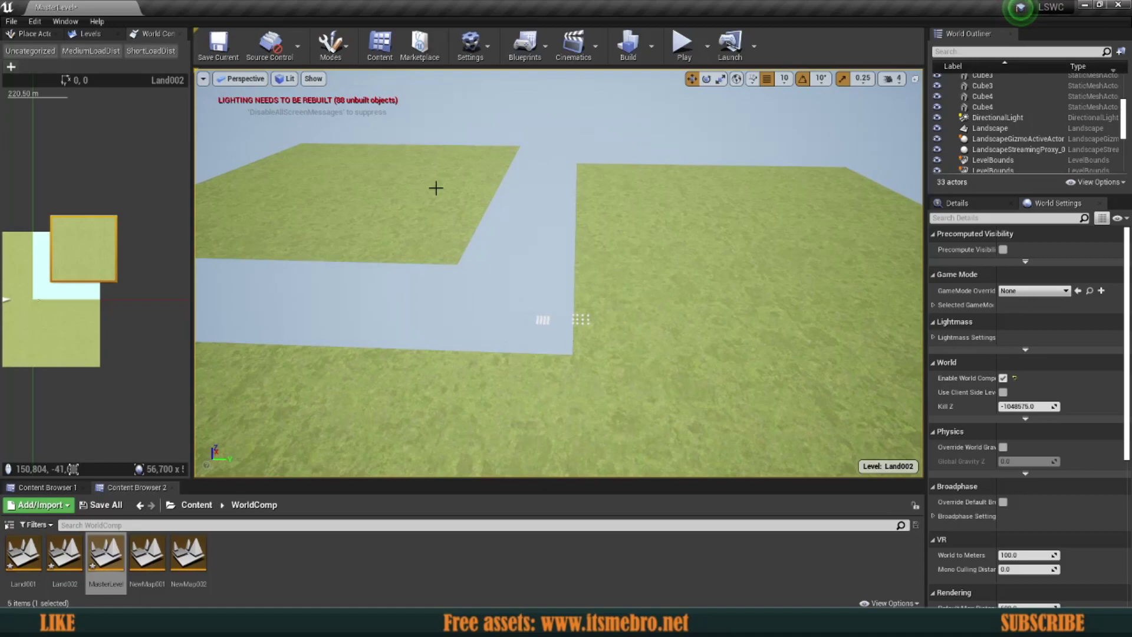
{"action": "left_click_drag", "start_coordinate": [89, 247], "coordinate": [185, 305]}
Examine the map around the inner corner of Land002 at several scales, and inspect both separated landscape pieces from afar in the viewport.
{"action": "scroll", "coordinate": [94, 295], "scroll_direction": "up", "scroll_amount": 5}
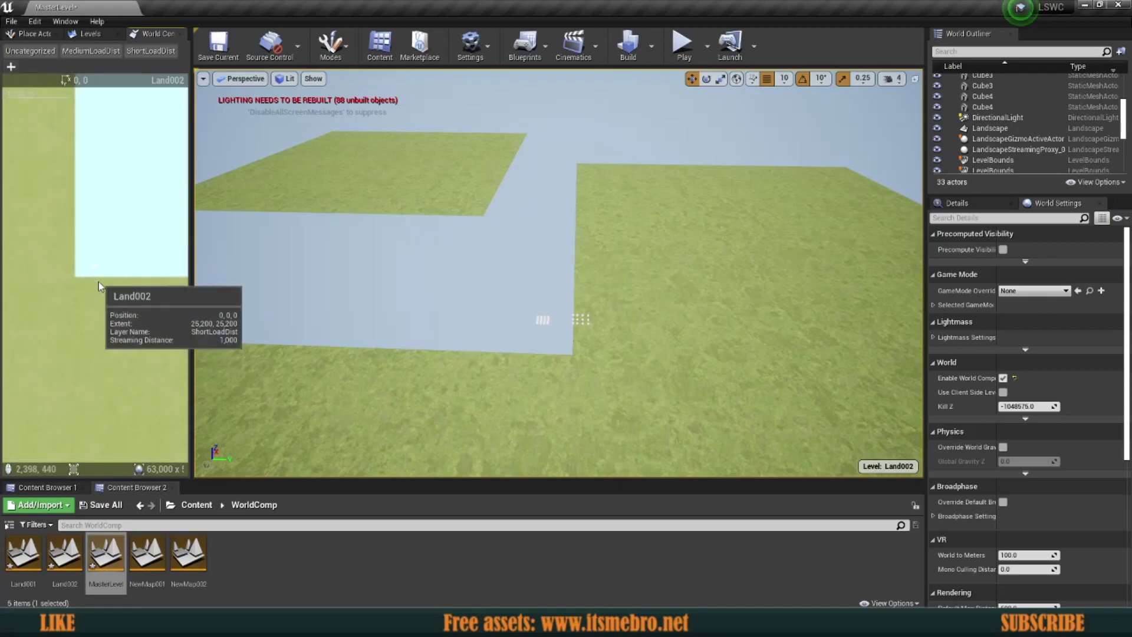
{"action": "scroll", "coordinate": [87, 351], "scroll_direction": "down", "scroll_amount": 4}
{"action": "scroll", "coordinate": [76, 356], "scroll_direction": "up", "scroll_amount": 5}
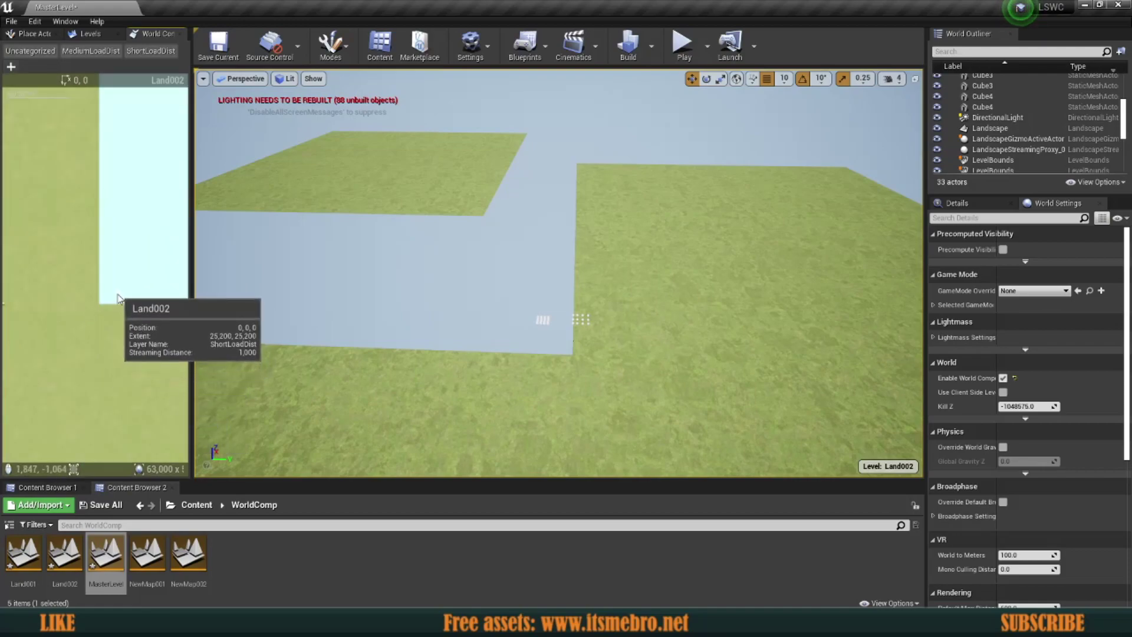
{"action": "scroll", "coordinate": [120, 314], "scroll_direction": "down", "scroll_amount": 2}
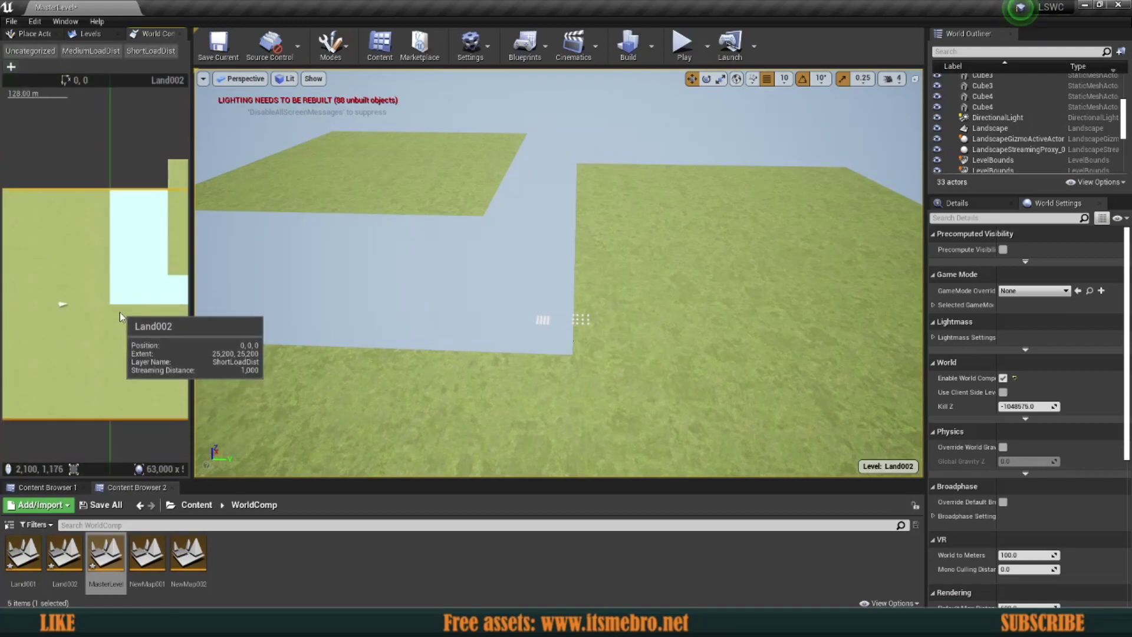
{"action": "scroll", "coordinate": [121, 319], "scroll_direction": "down", "scroll_amount": 2}
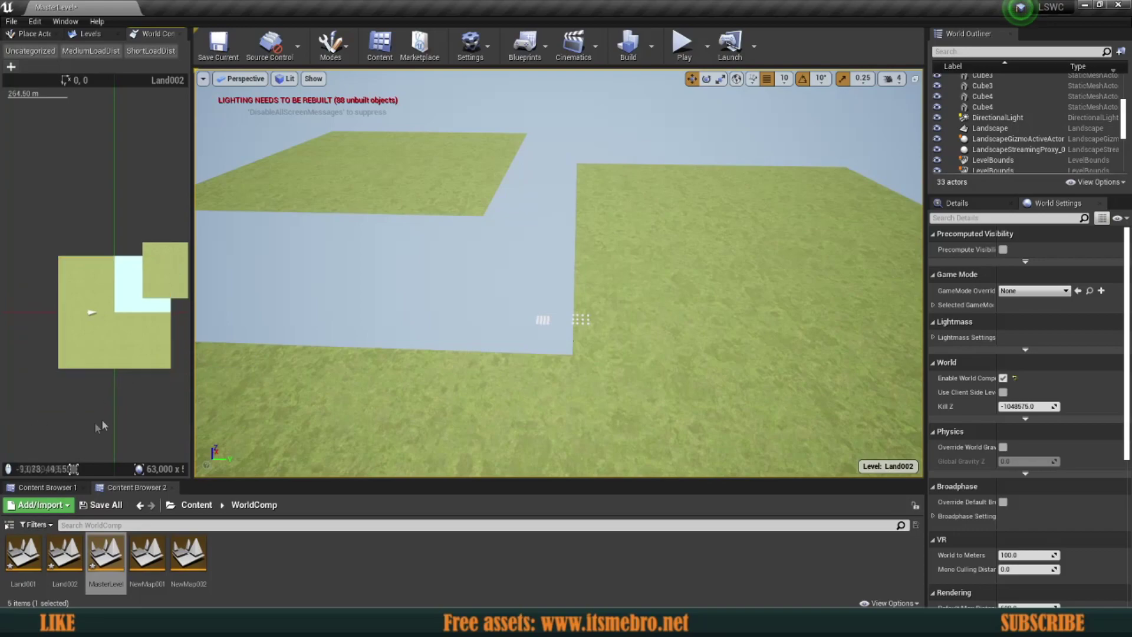
{"action": "scroll", "coordinate": [108, 278], "scroll_direction": "up", "scroll_amount": 4}
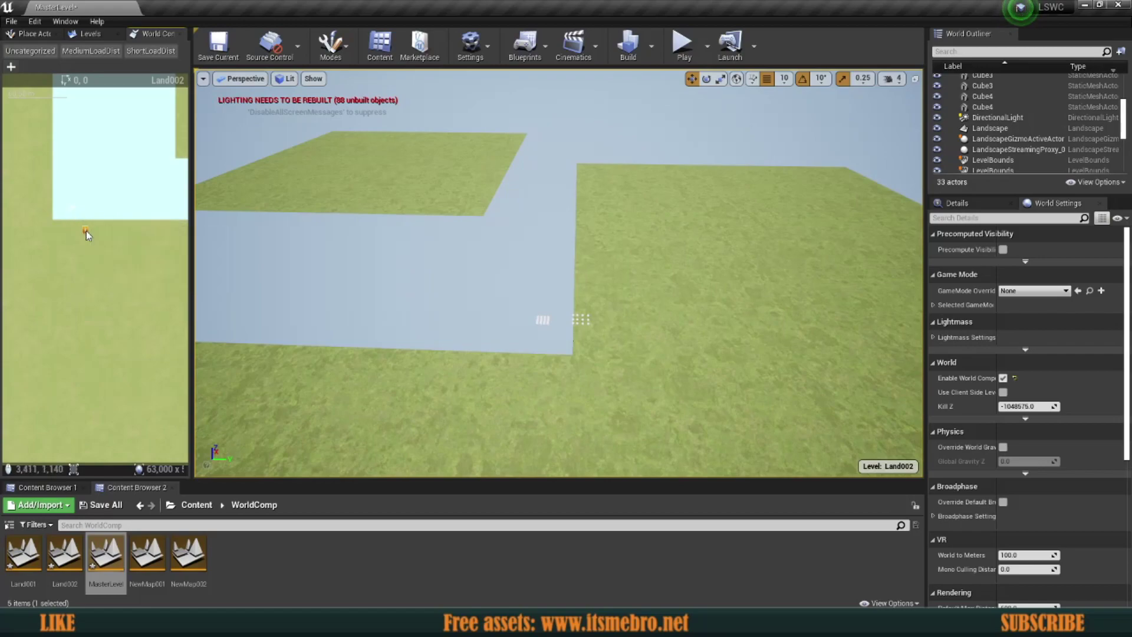
{"action": "key", "text": "w"}
{"action": "right_click_drag", "start_coordinate": [553, 295], "coordinate": [584, 315]}
{"action": "mouse_move", "coordinate": [516, 254]}
{"action": "right_mouse_down"}
{"action": "mouse_move", "coordinate": [517, 284]}
{"action": "mouse_move", "coordinate": [512, 256]}
{"action": "right_mouse_up"}
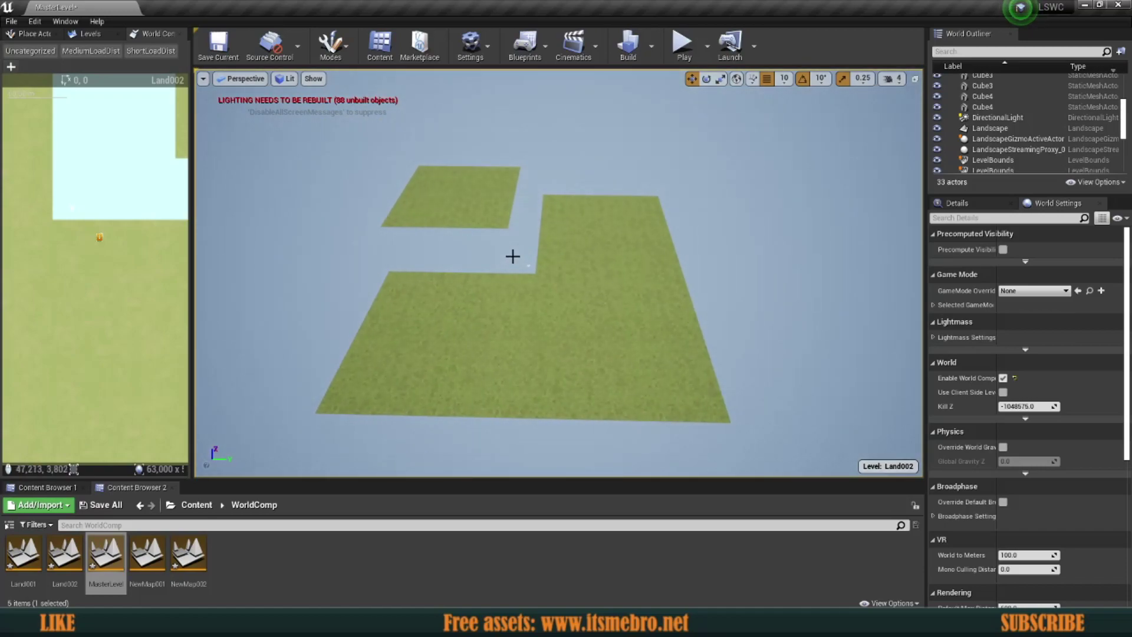